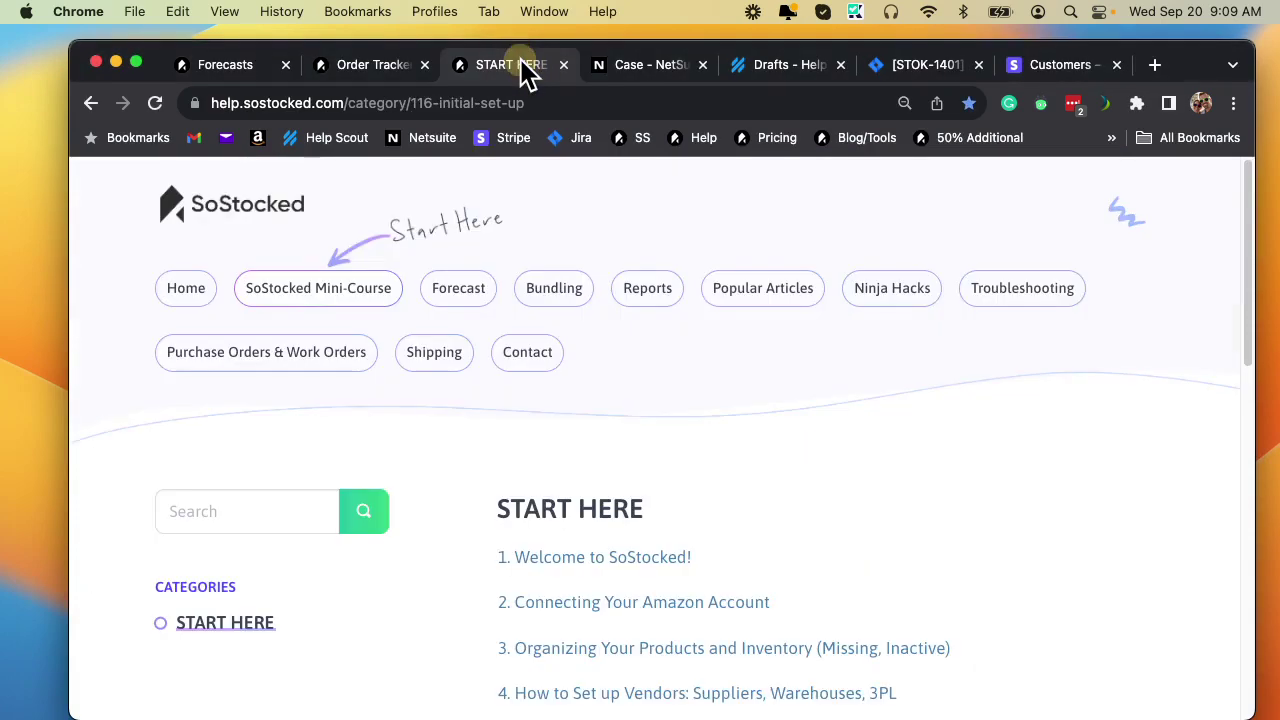
Step: Look through the START HERE setup articles, and switch to the Forecasts page to view the Fidget Spinner's calculation variables
{"action": "scroll", "coordinate": [607, 335], "scroll_direction": "down", "scroll_amount": 3}
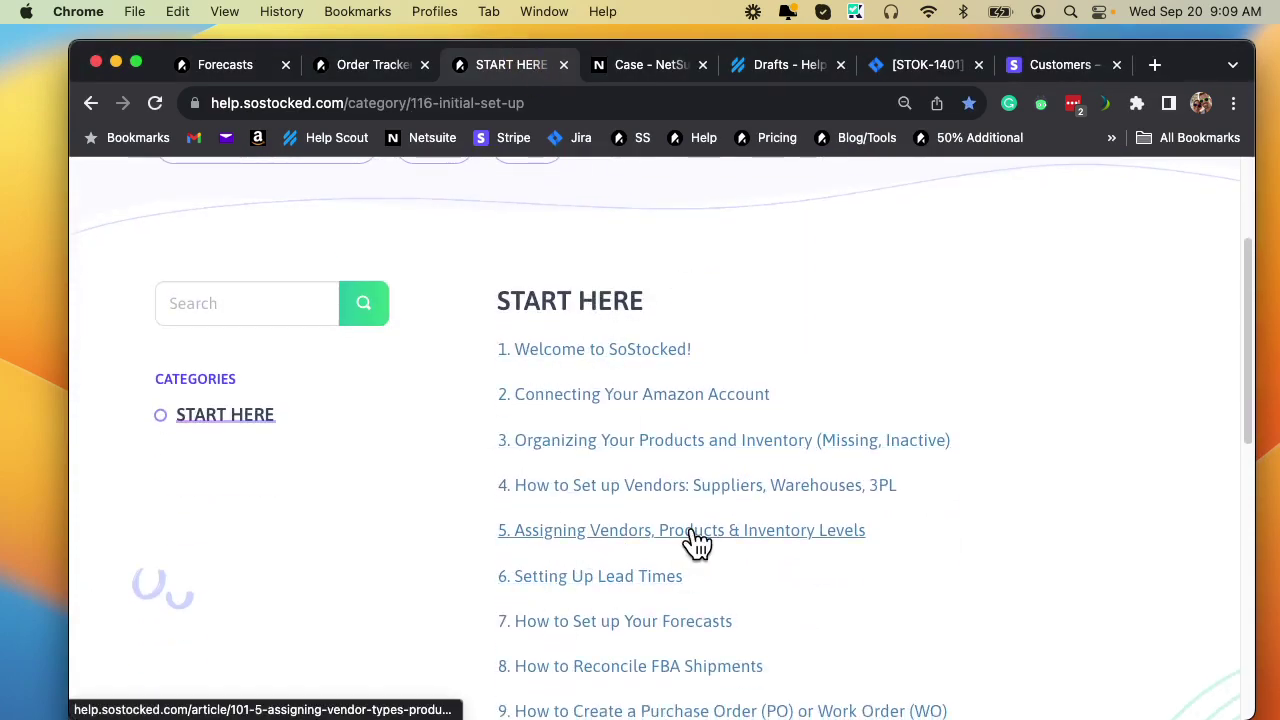
{"action": "scroll", "coordinate": [697, 543], "scroll_direction": "up", "scroll_amount": 3}
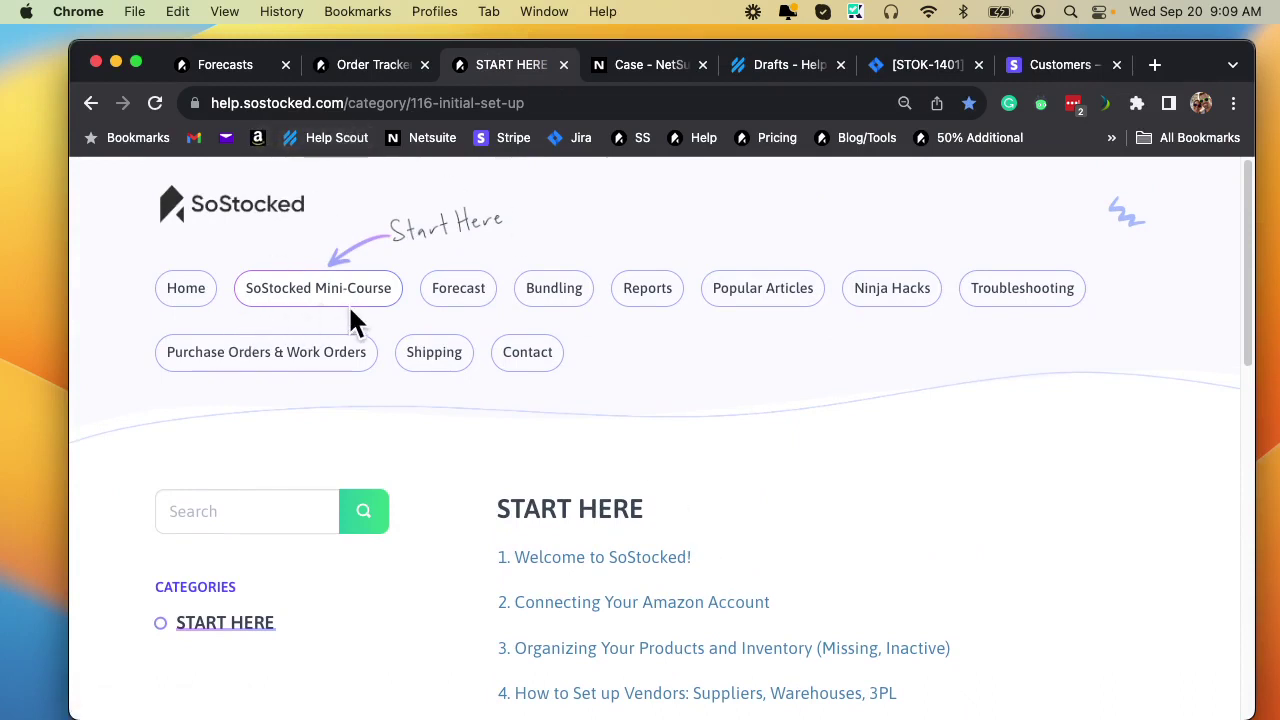
{"action": "scroll", "coordinate": [713, 386], "scroll_direction": "down", "scroll_amount": 3}
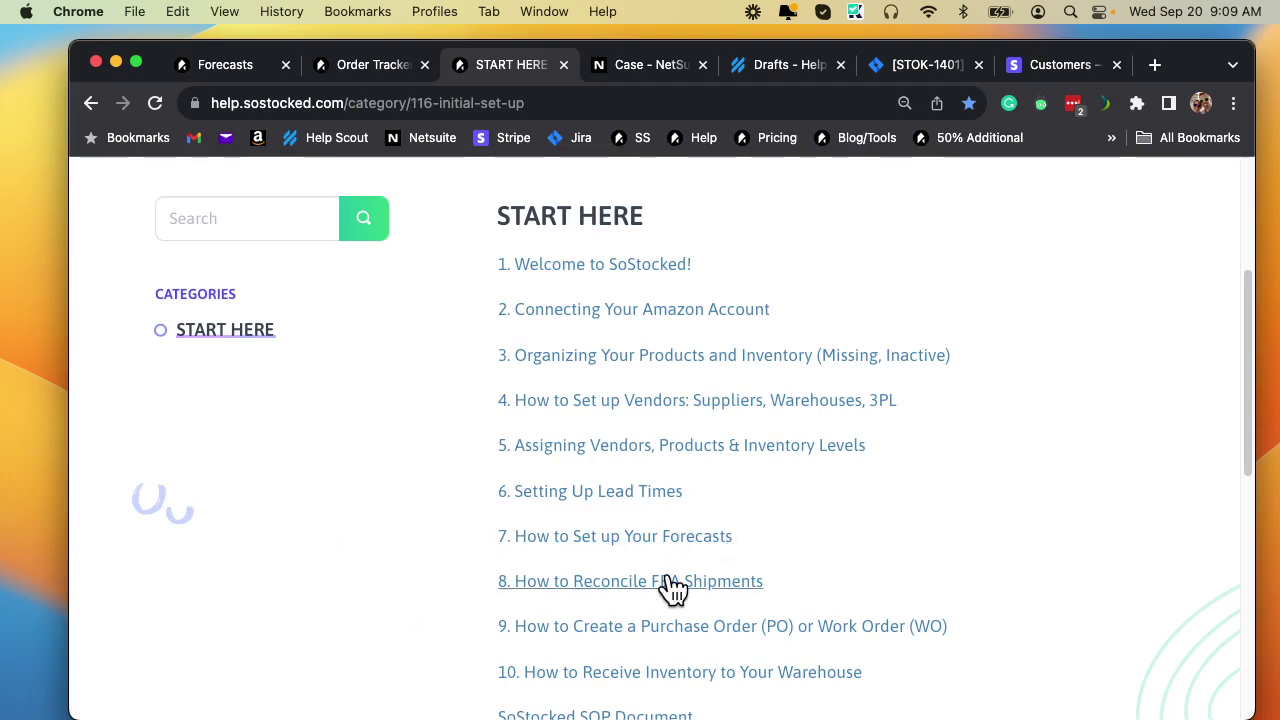
{"action": "left_click", "coordinate": [231, 70]}
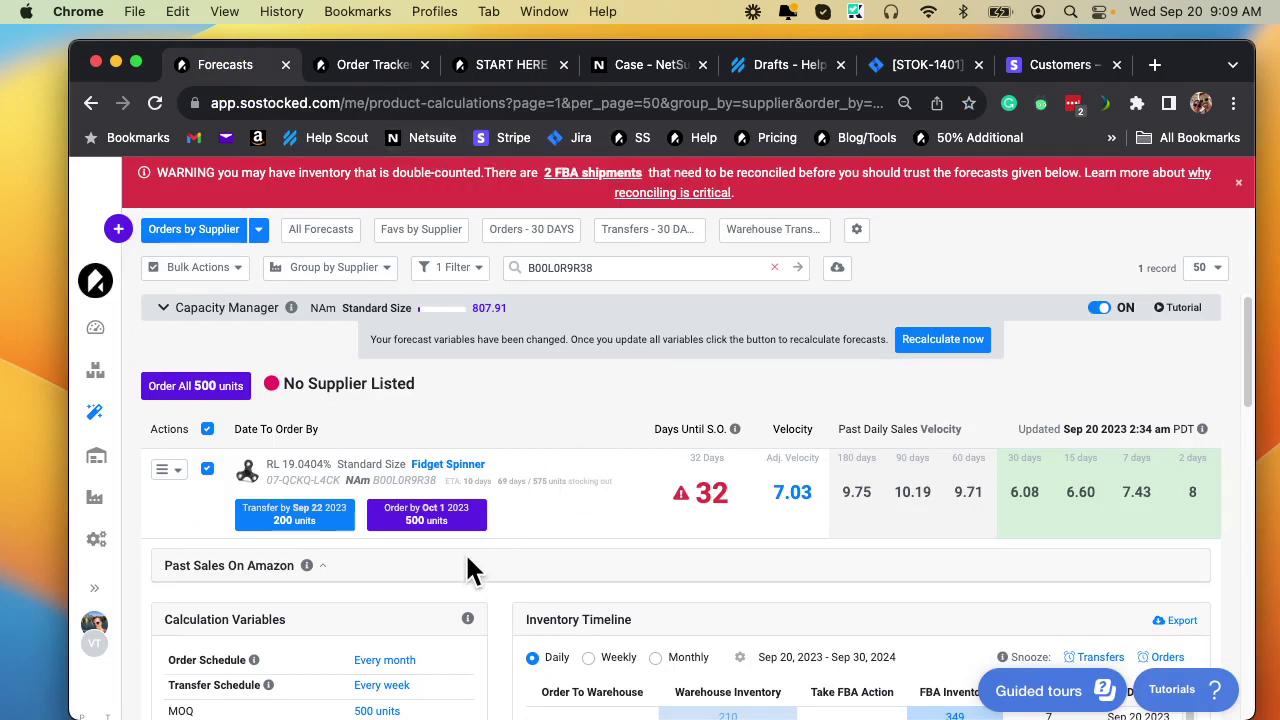
{"action": "scroll", "coordinate": [468, 560], "scroll_direction": "down", "scroll_amount": 3}
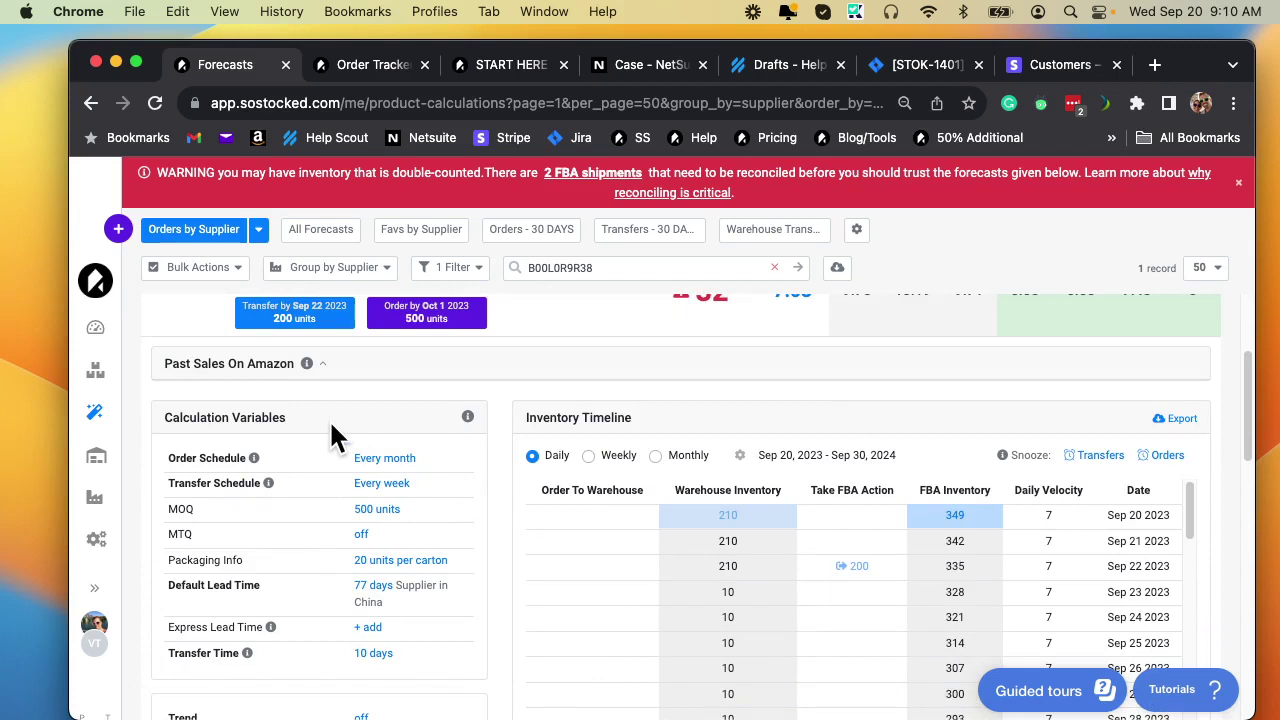
Step: Review the order frequency options in the Fidget Spinner's Order Schedule and close it without saving
{"action": "left_click", "coordinate": [384, 460]}
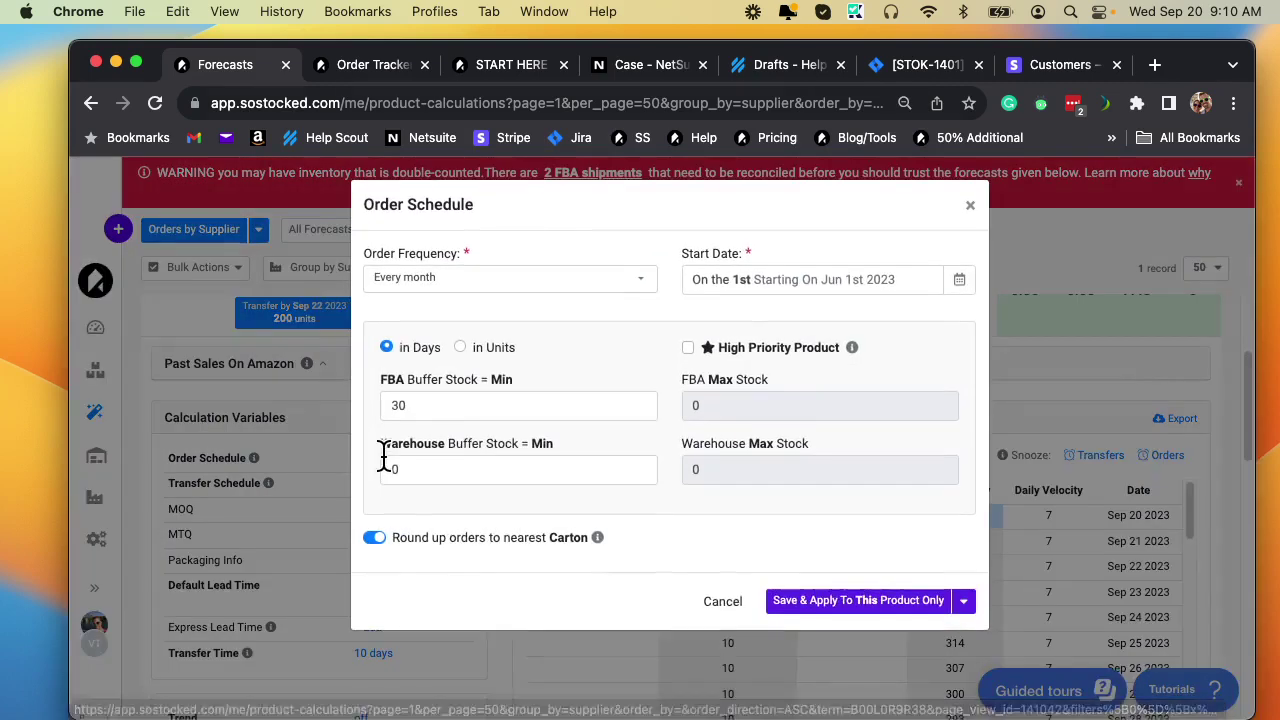
{"action": "left_click", "coordinate": [484, 290]}
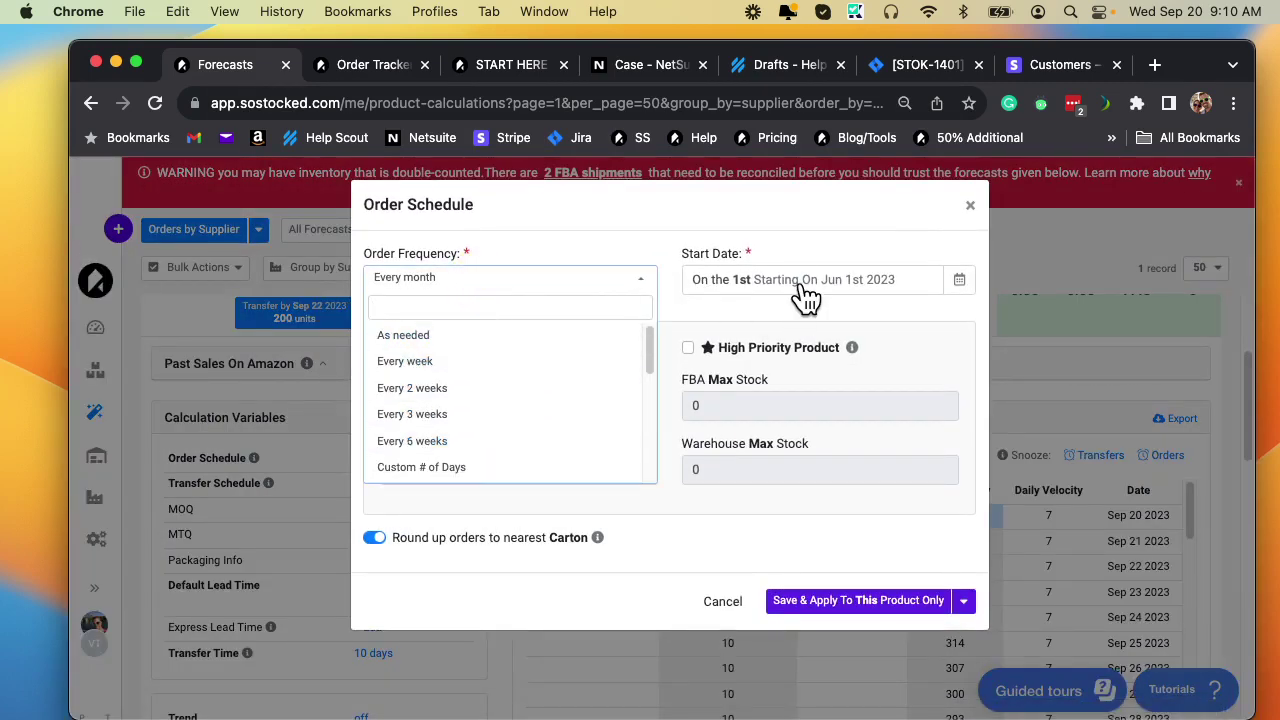
{"action": "left_click", "coordinate": [970, 207]}
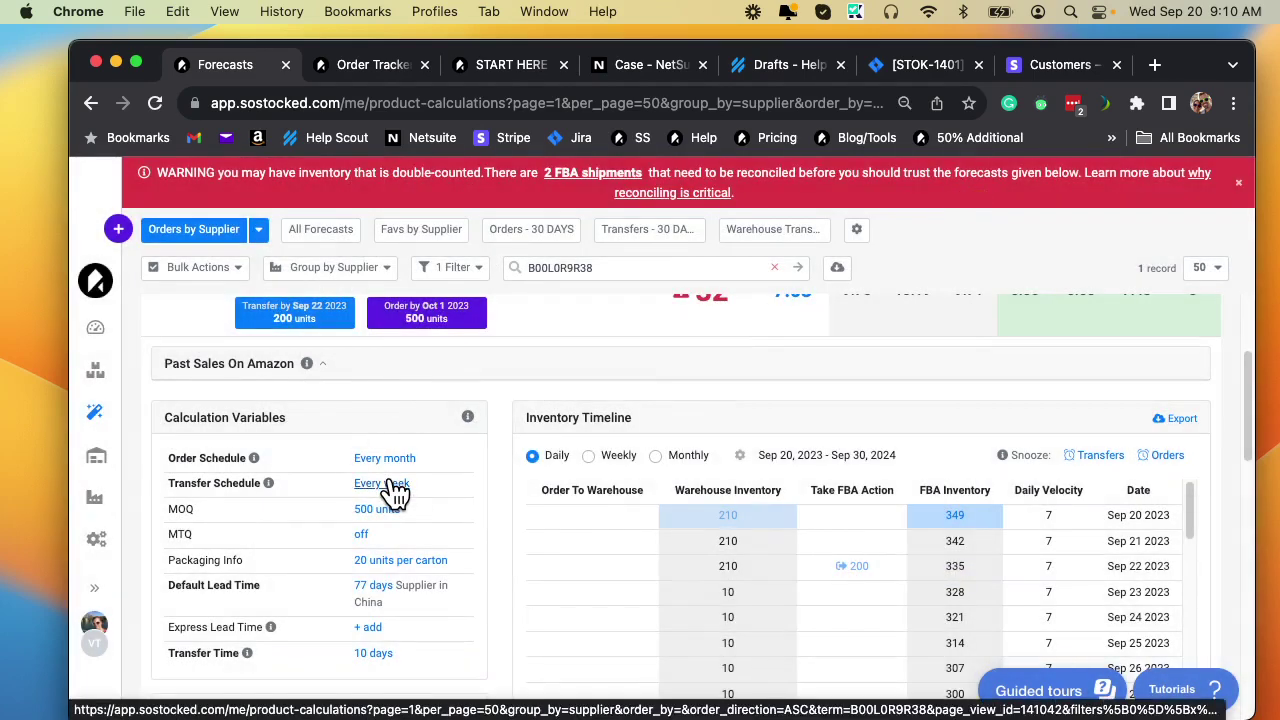
{"action": "left_click", "coordinate": [383, 597]}
{"action": "left_click", "coordinate": [377, 590]}
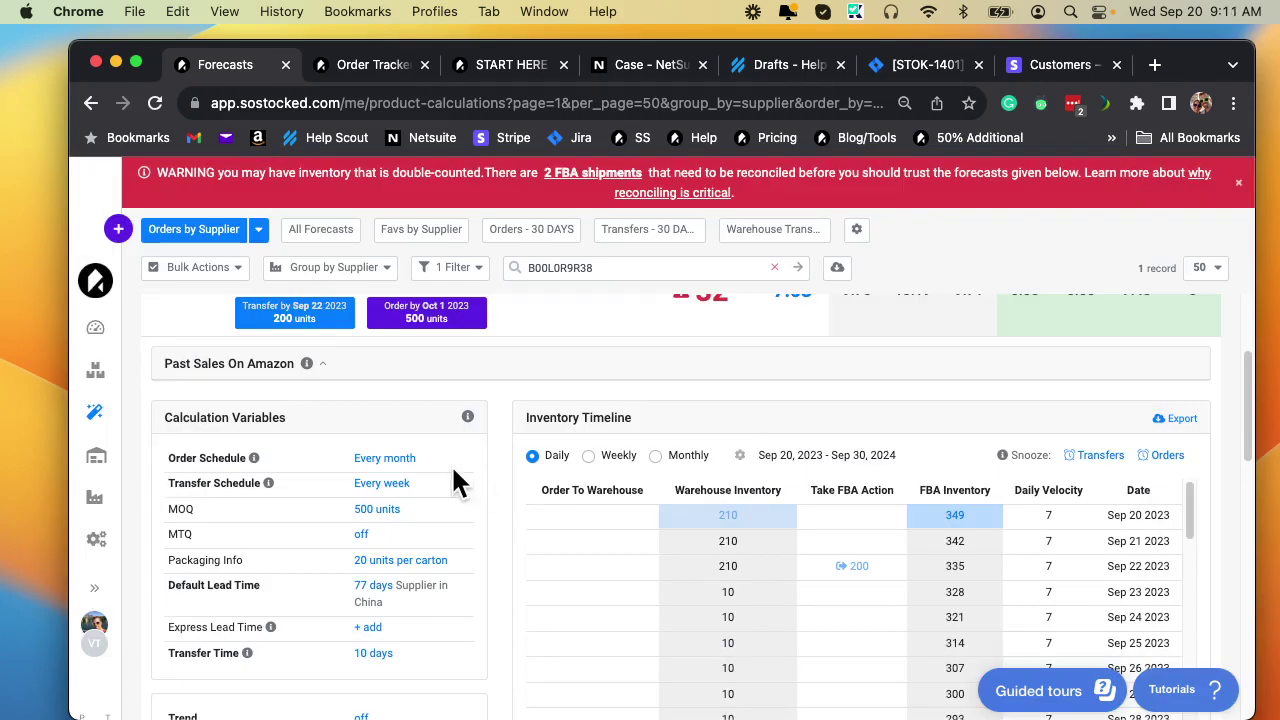
Step: Try the As needed order frequency in the Order Schedule, check the buffer and max stock fields, and close without saving
{"action": "left_click", "coordinate": [386, 462]}
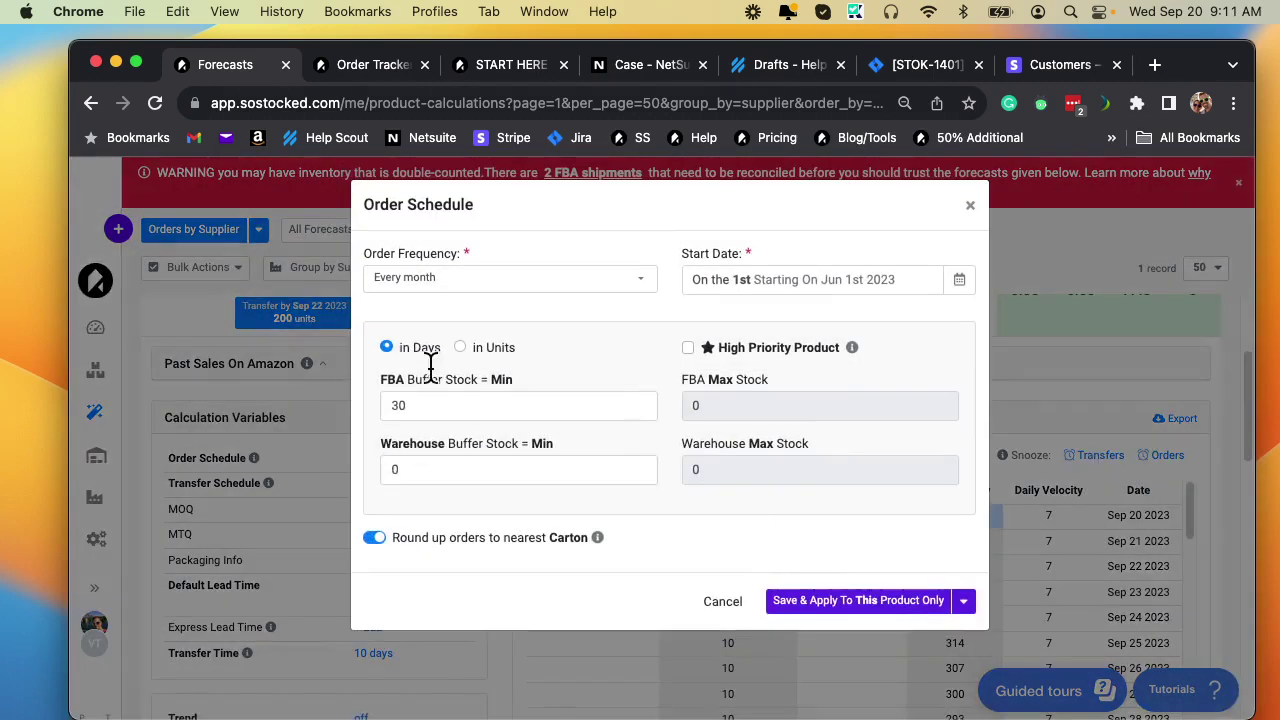
{"action": "left_click", "coordinate": [432, 284]}
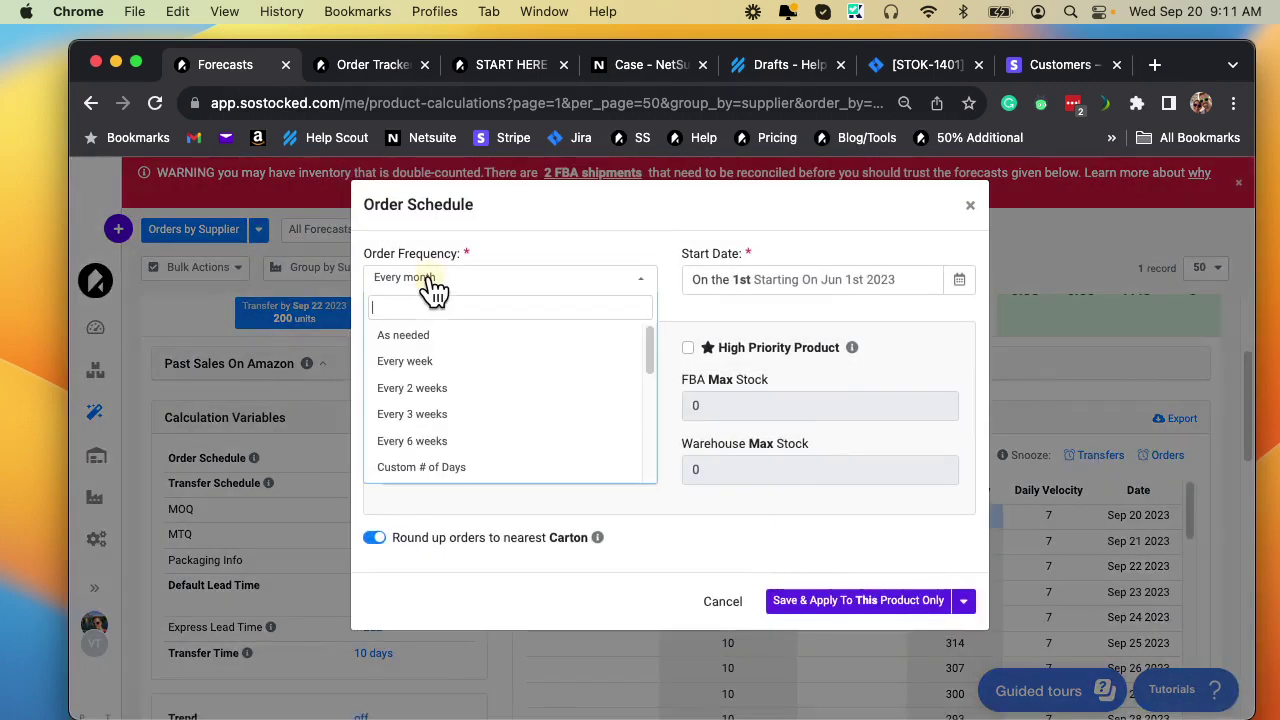
{"action": "left_click", "coordinate": [425, 350]}
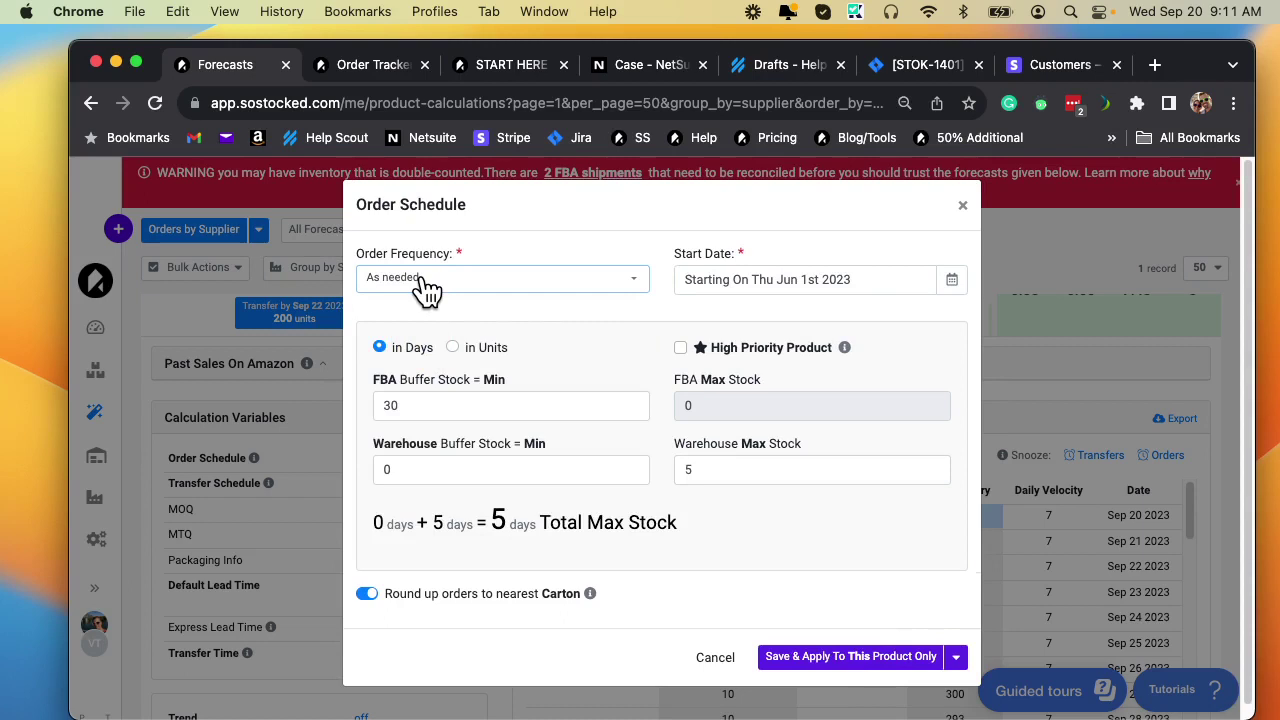
{"action": "left_click", "coordinate": [443, 471]}
{"action": "left_click", "coordinate": [755, 467]}
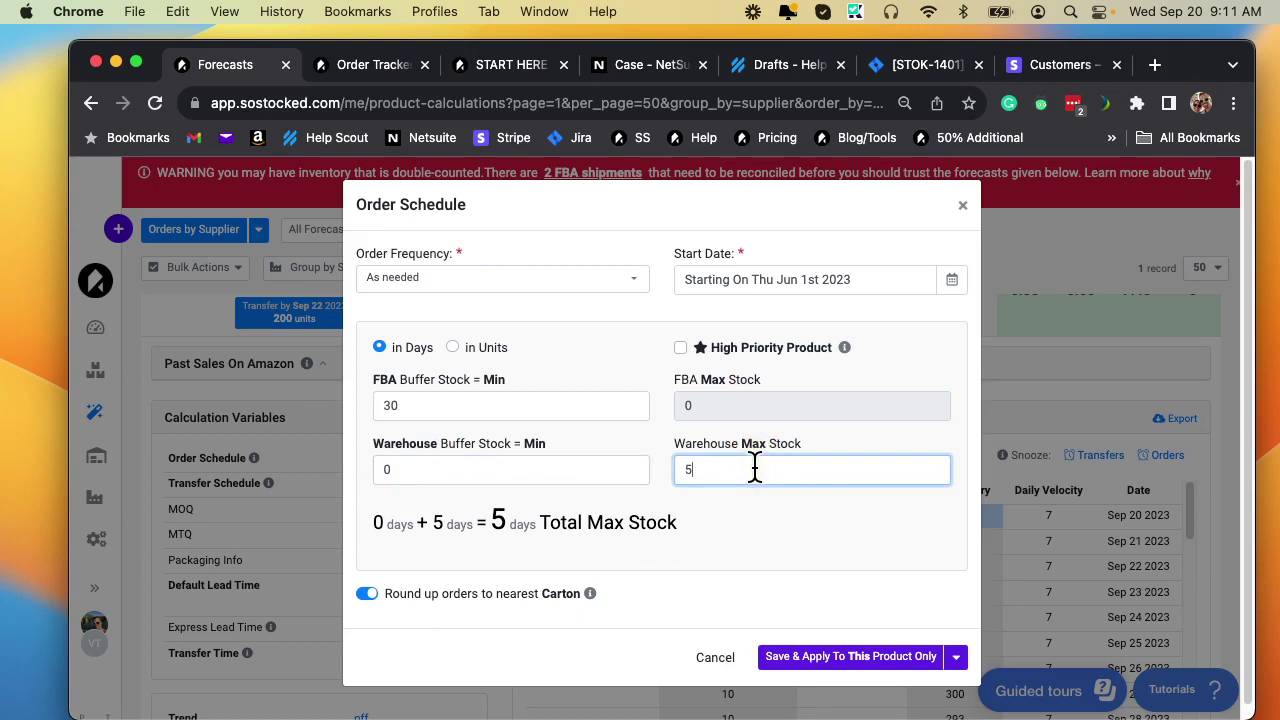
{"action": "left_click", "coordinate": [463, 405]}
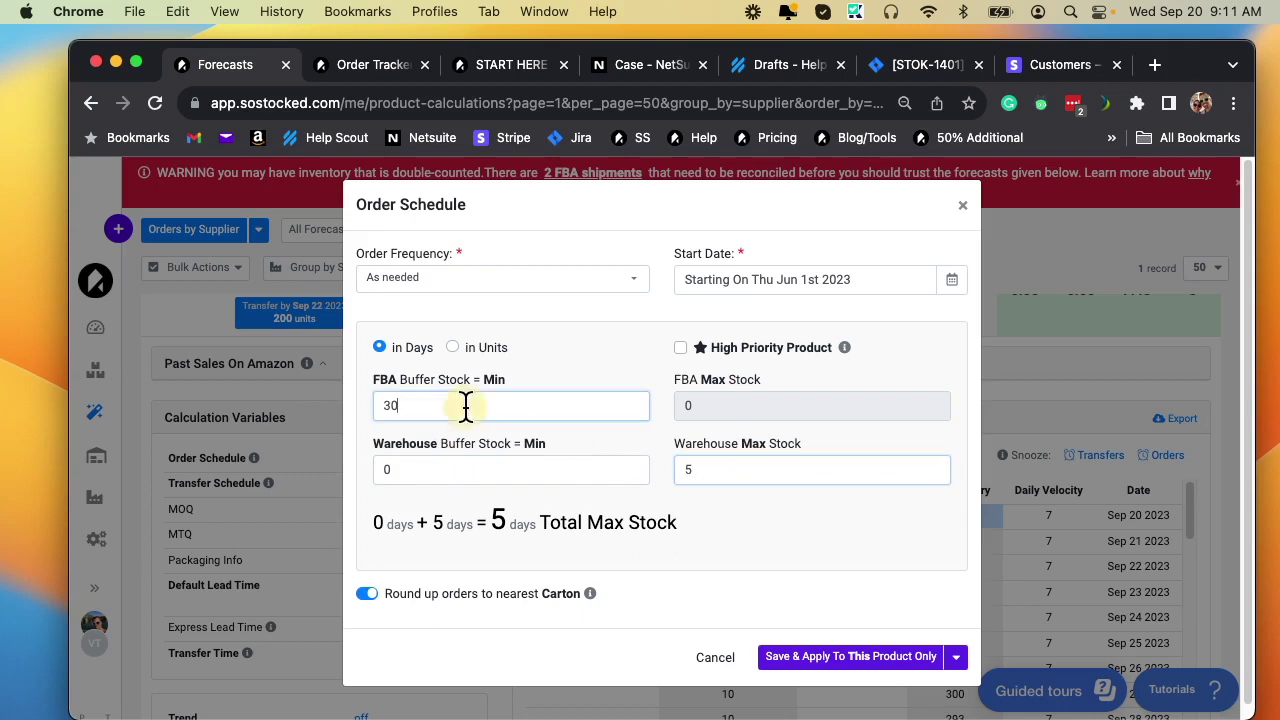
{"action": "left_click", "coordinate": [752, 405]}
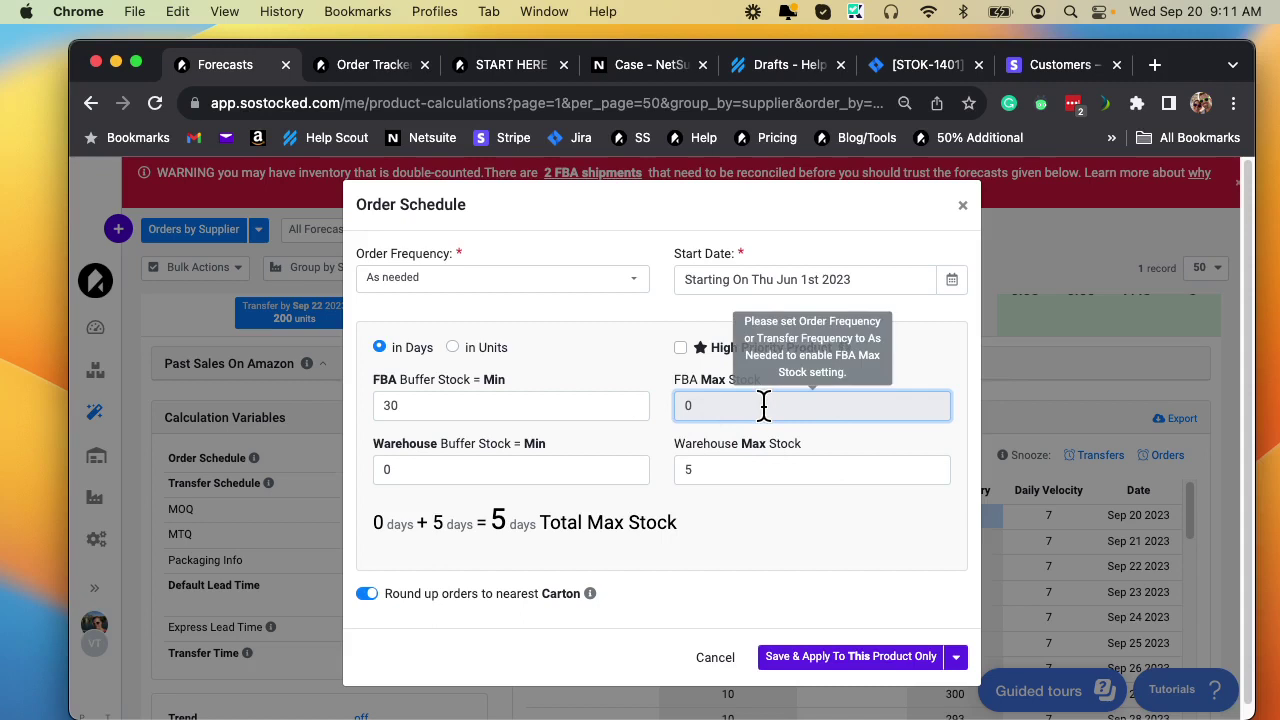
{"action": "double_click", "coordinate": [700, 402]}
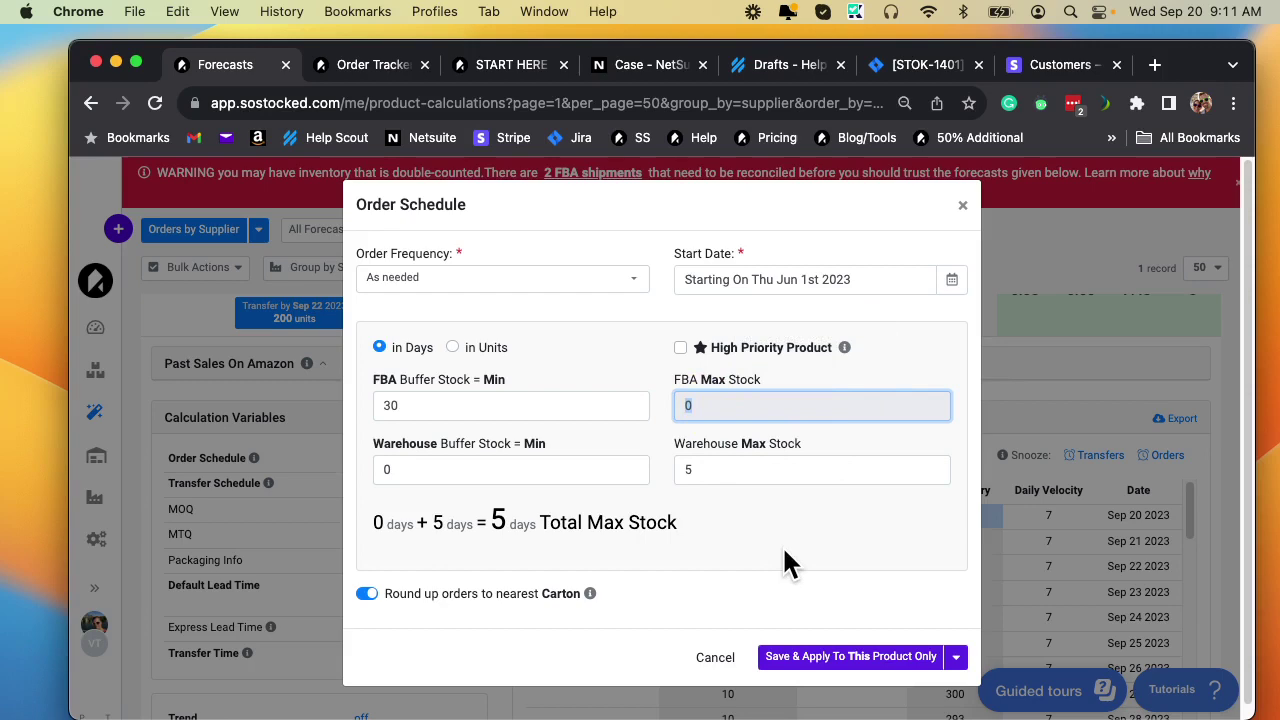
{"action": "left_click", "coordinate": [431, 468]}
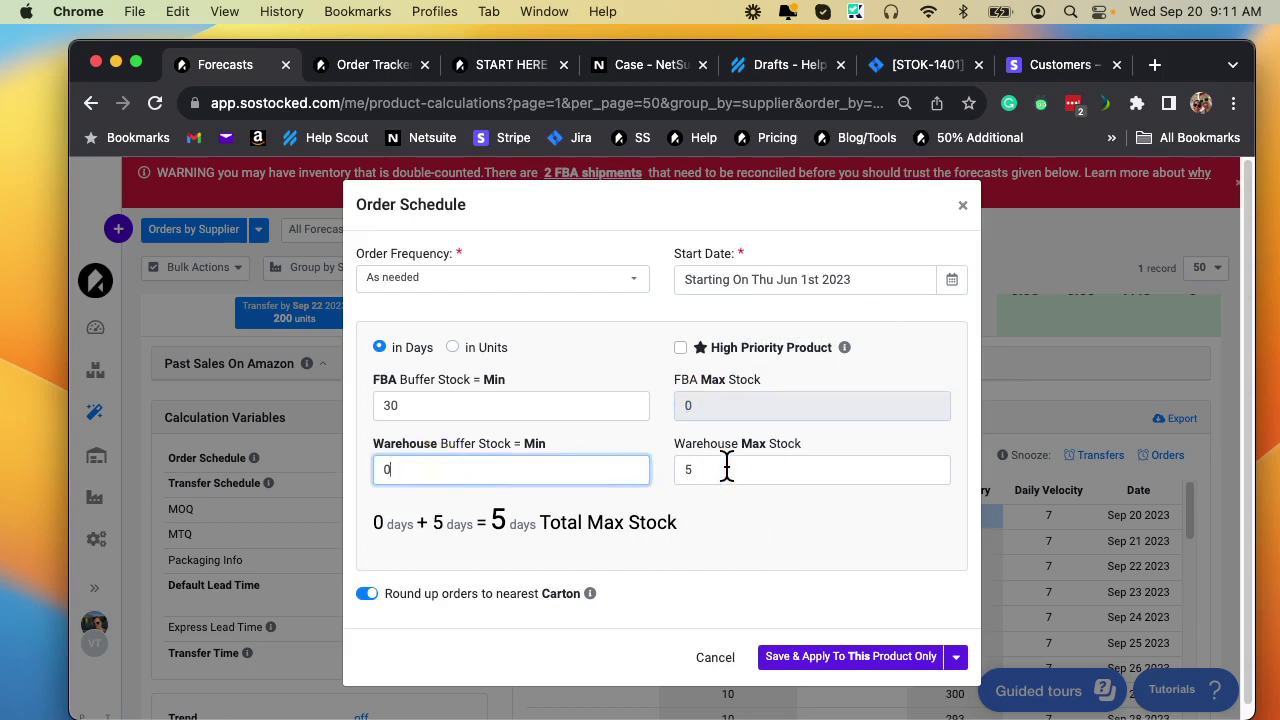
{"action": "left_click", "coordinate": [729, 470]}
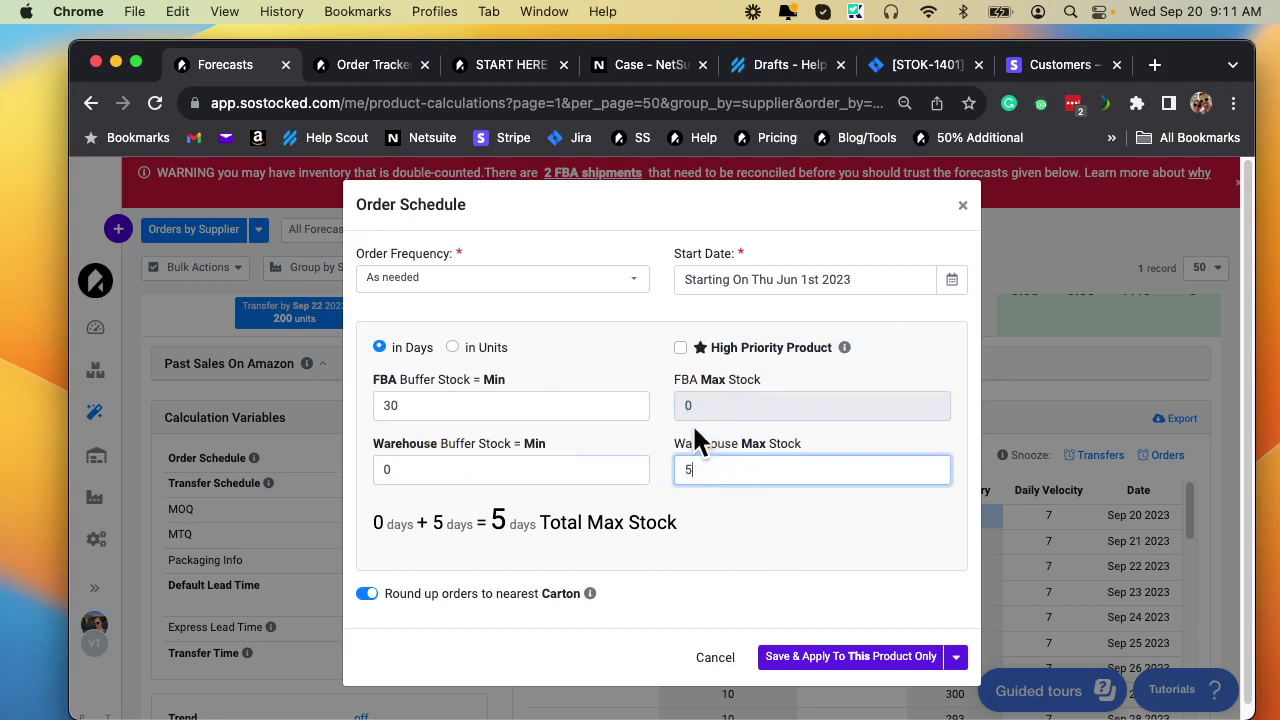
{"action": "left_click", "coordinate": [964, 207]}
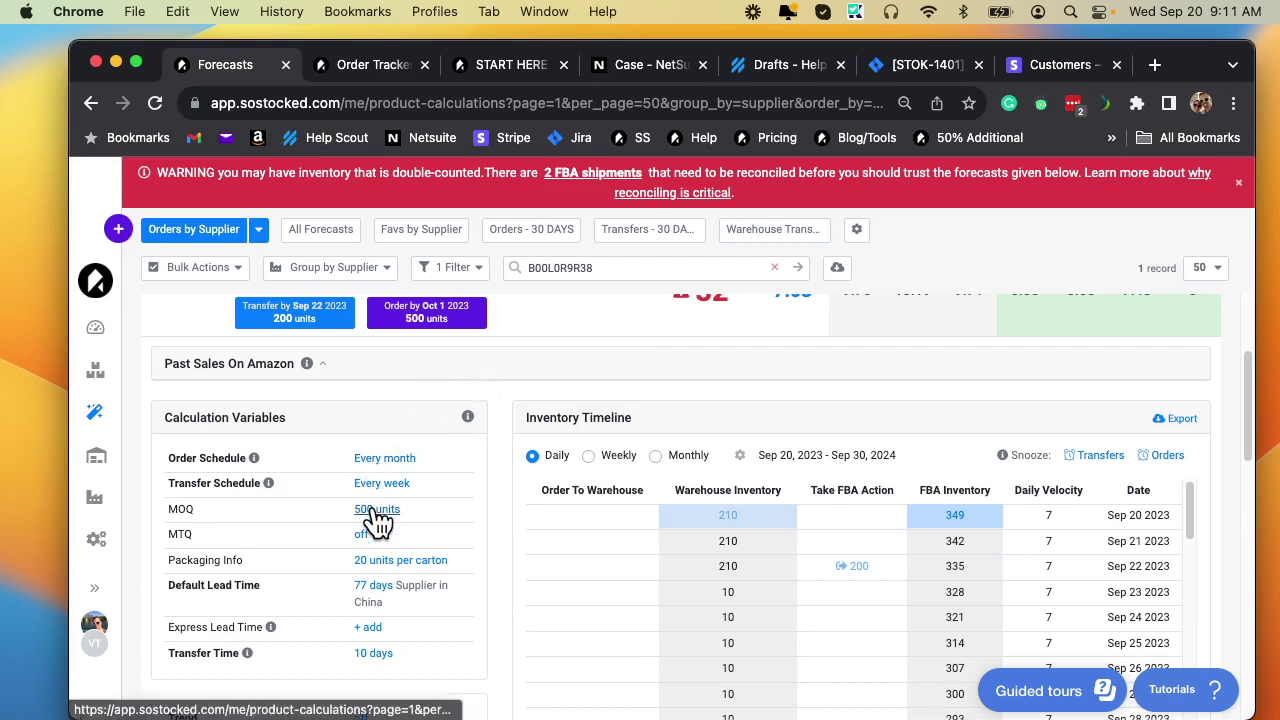
Step: Examine the FBA and warehouse minimum buffer stock fields in the Order Schedule, and close it without saving
{"action": "left_click", "coordinate": [390, 458]}
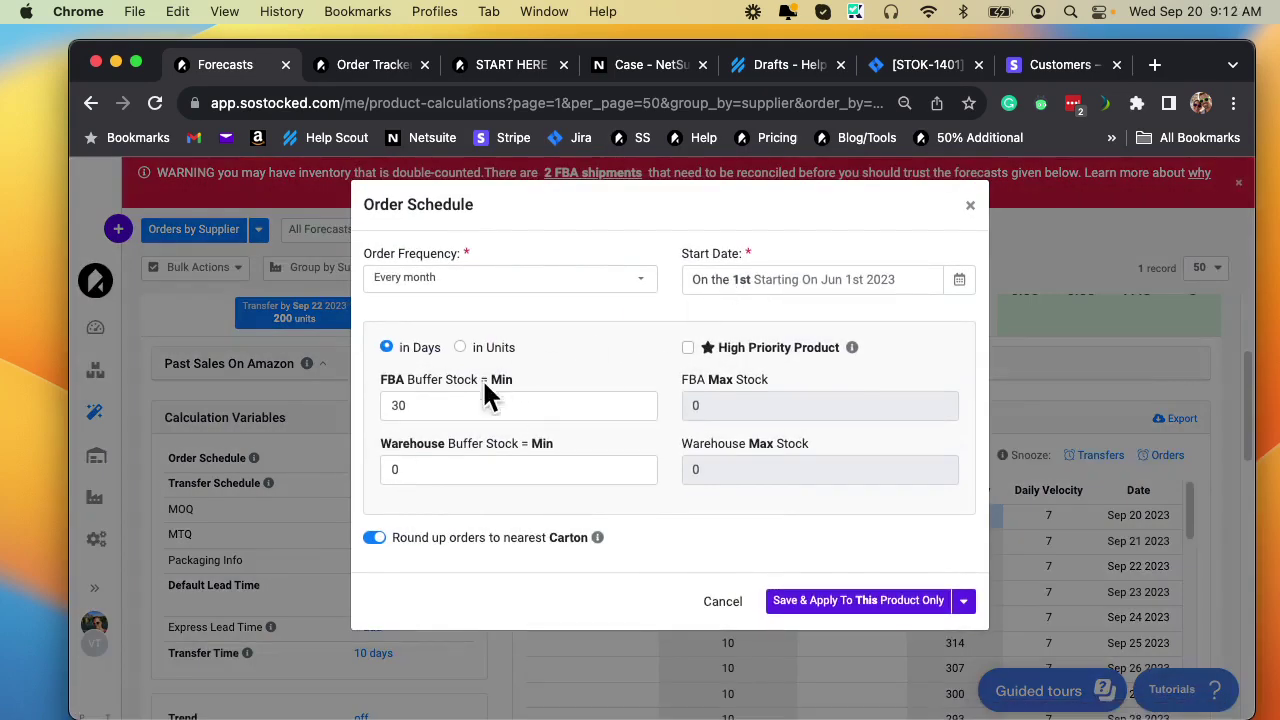
{"action": "left_click", "coordinate": [429, 406]}
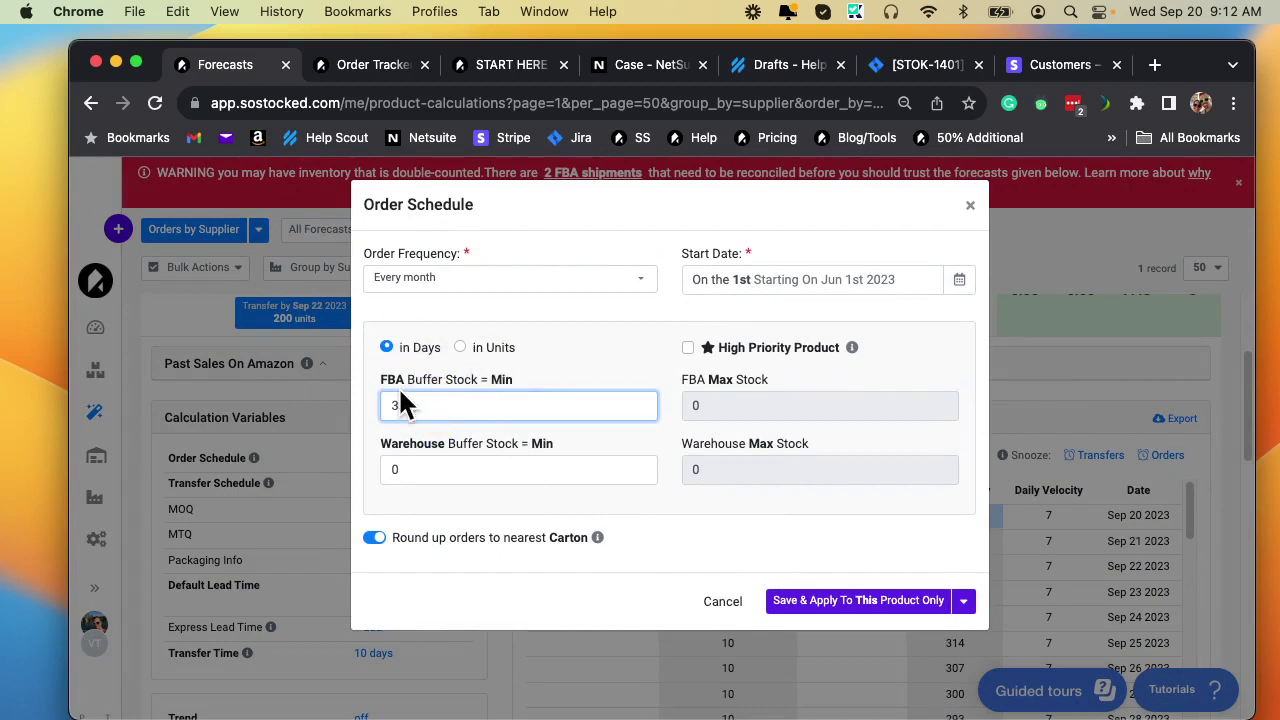
{"action": "type", "text": "0"}
{"action": "key", "text": "super+a"}
{"action": "left_click", "coordinate": [420, 405]}
{"action": "left_click", "coordinate": [424, 474]}
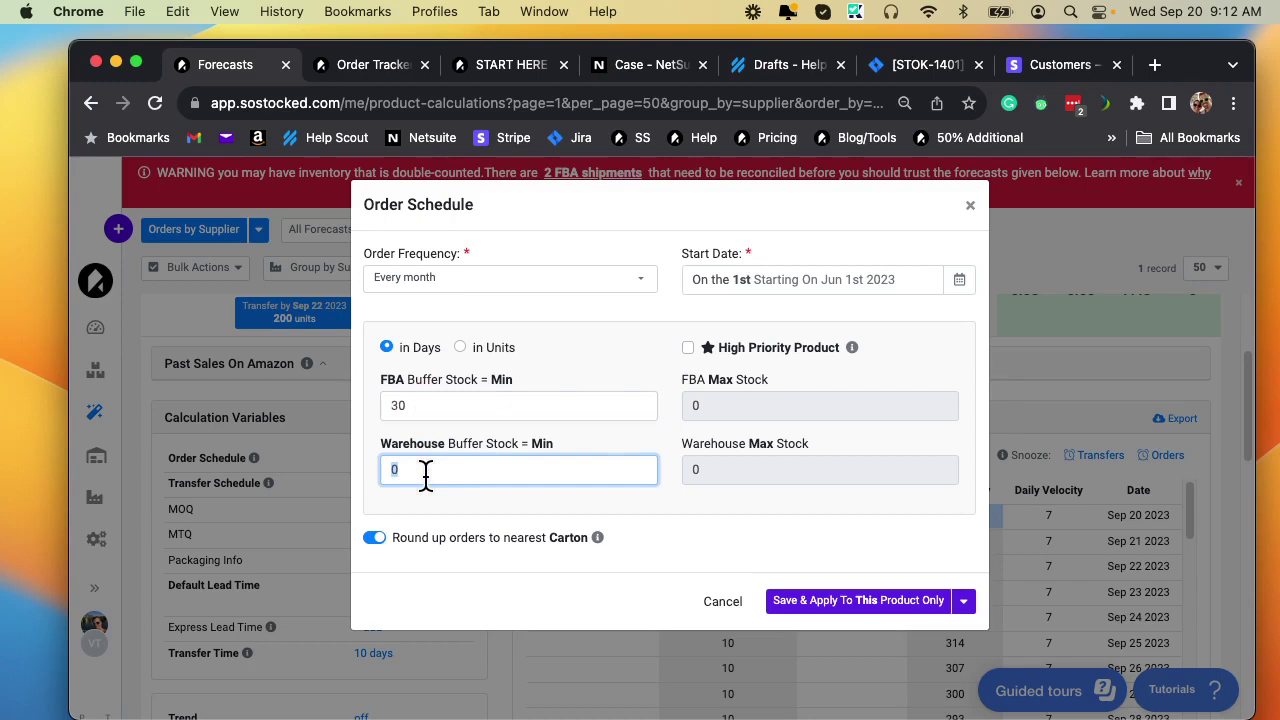
{"action": "left_click", "coordinate": [970, 205]}
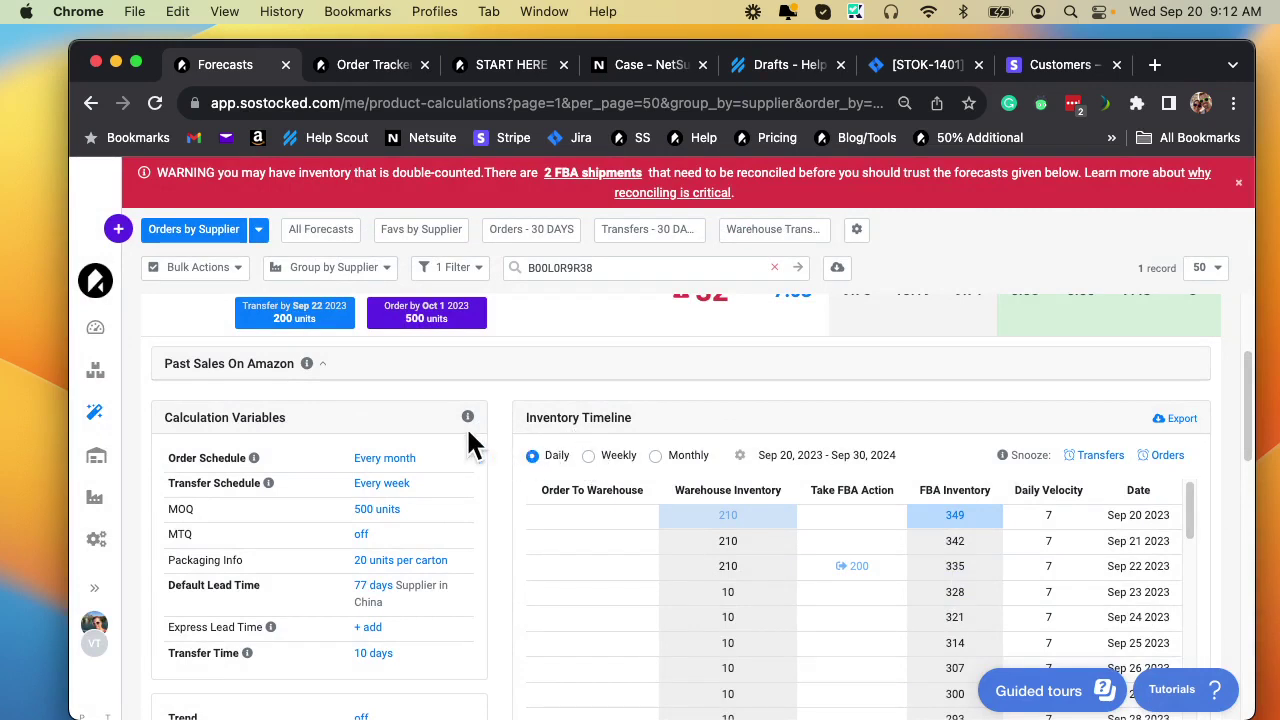
Step: Change the last default lead time stage from Warehouse & Prep Center to FBA Check-In and save it for this product only
{"action": "scroll", "coordinate": [430, 450], "scroll_direction": "down", "scroll_amount": 2}
{"action": "left_click", "coordinate": [362, 518]}
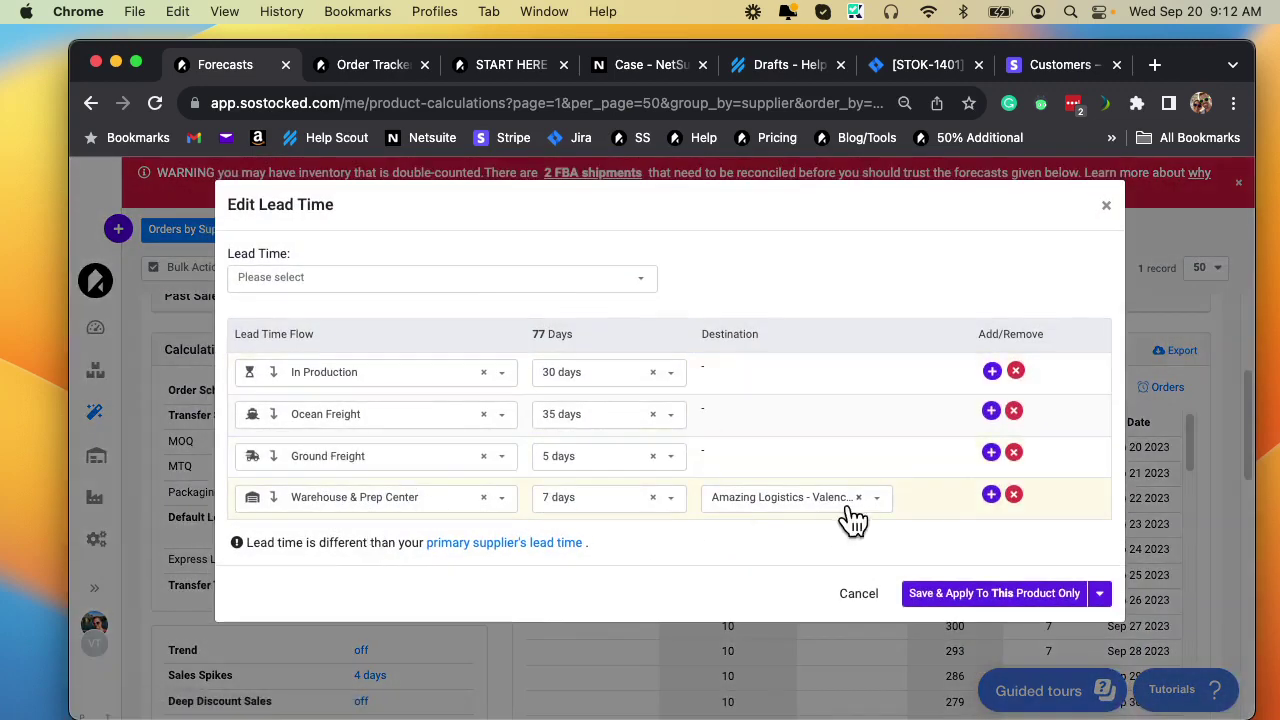
{"action": "left_click", "coordinate": [472, 507]}
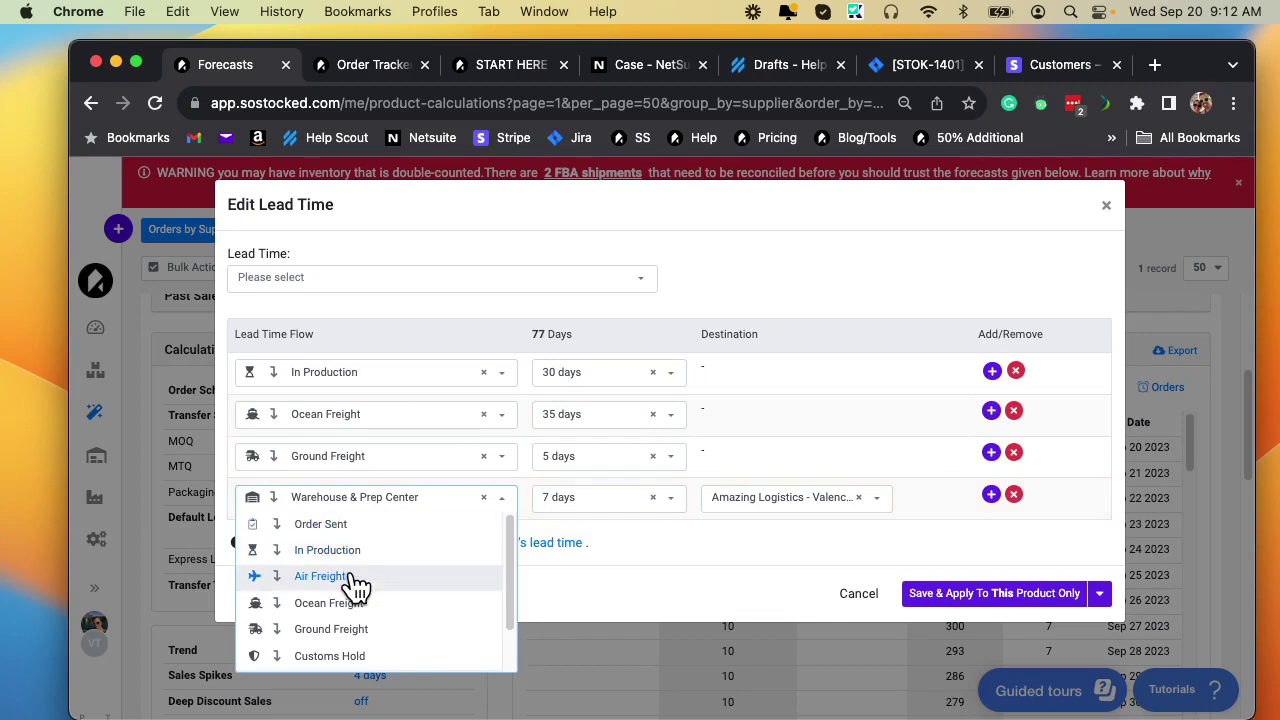
{"action": "scroll", "coordinate": [340, 640], "scroll_direction": "down", "scroll_amount": 2}
{"action": "left_click", "coordinate": [312, 664]}
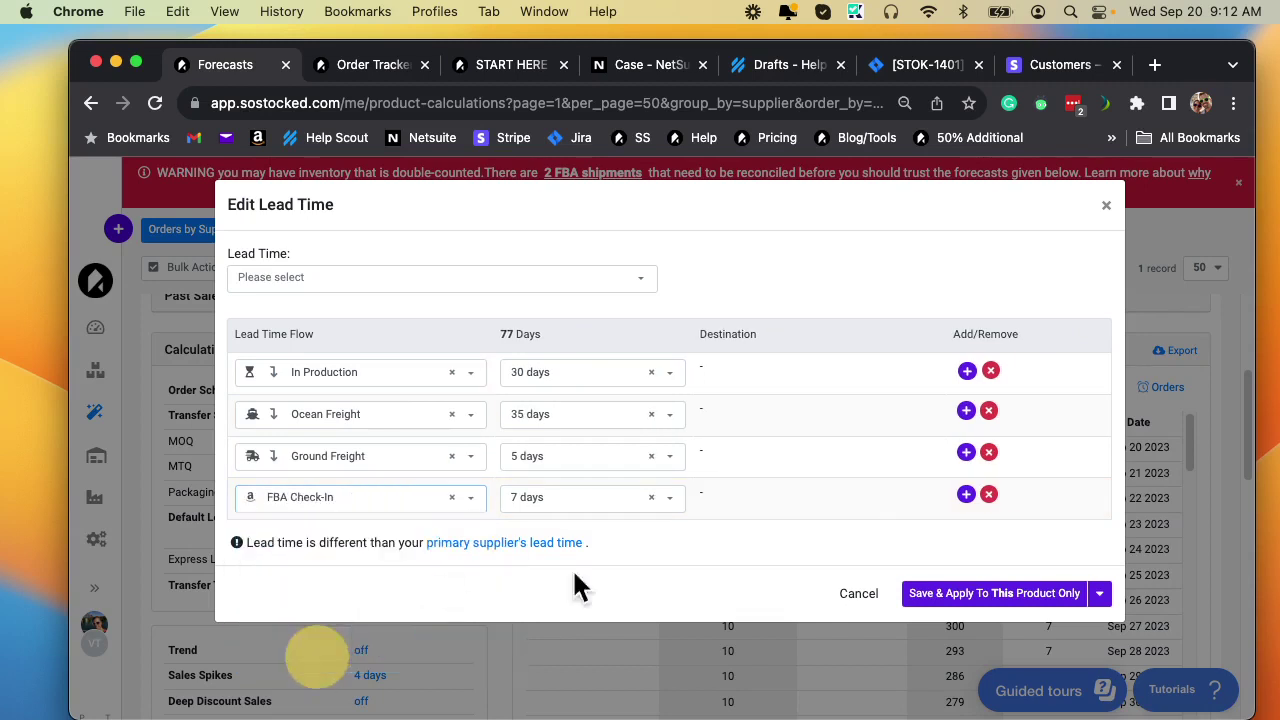
{"action": "left_click", "coordinate": [957, 594]}
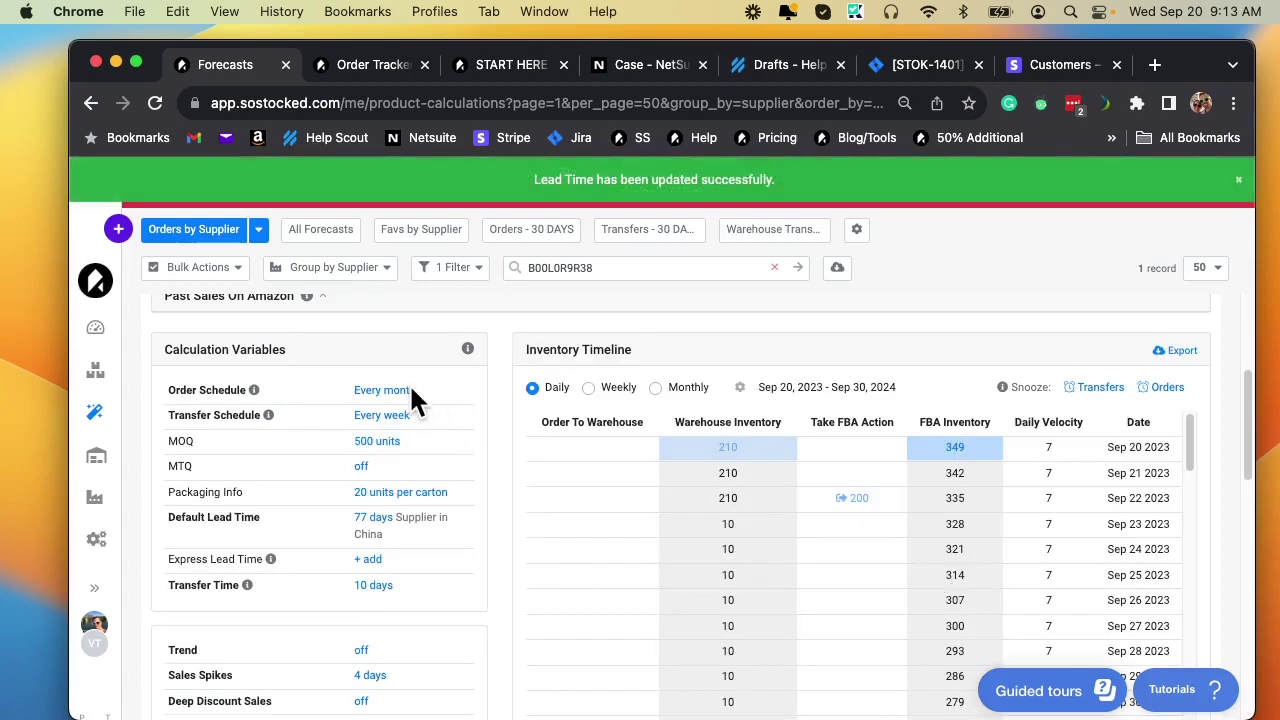
Step: Check the buffer stock settings in the Order Schedule and the Transfer Schedule, closing both without saving
{"action": "left_click", "coordinate": [410, 390]}
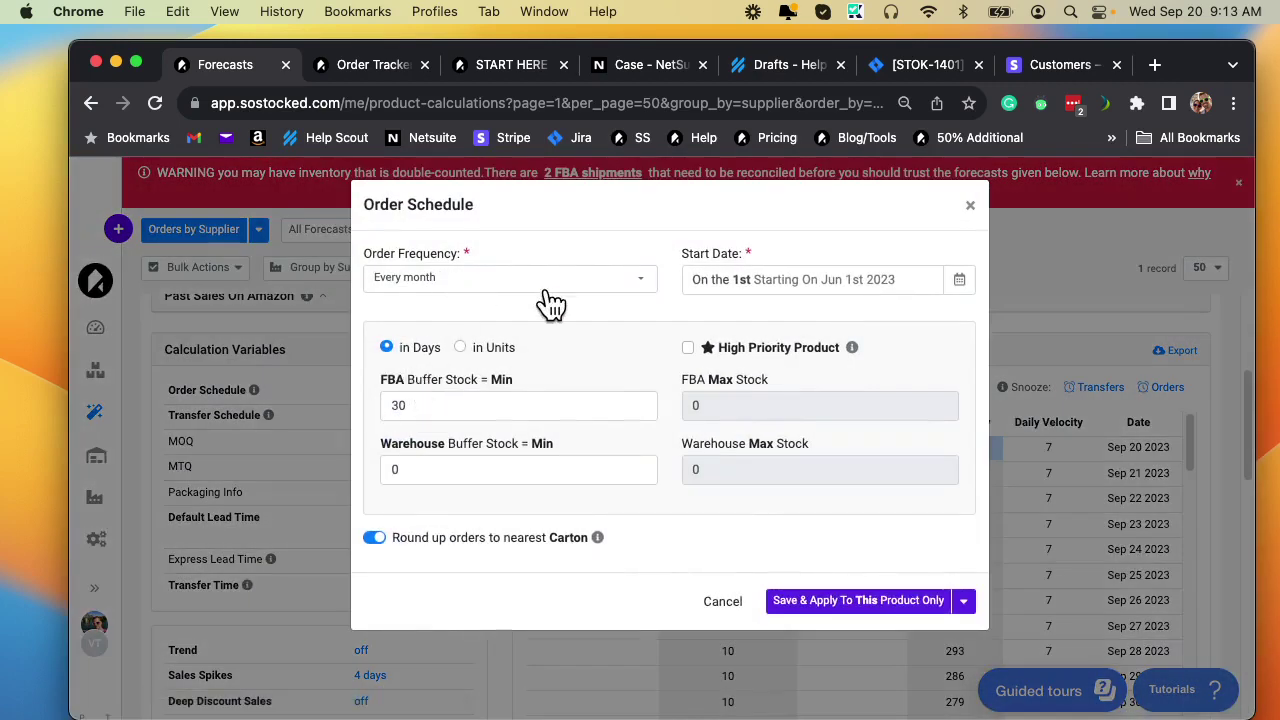
{"action": "left_click", "coordinate": [970, 206]}
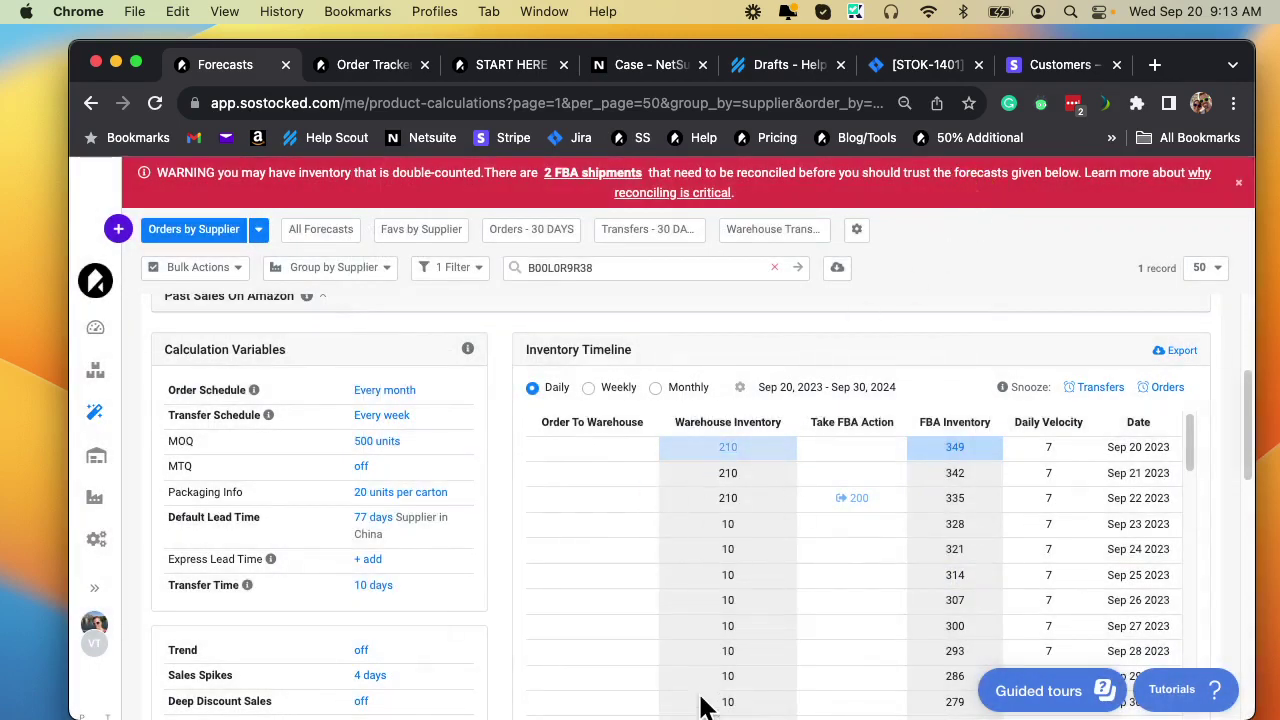
{"action": "left_click", "coordinate": [365, 418]}
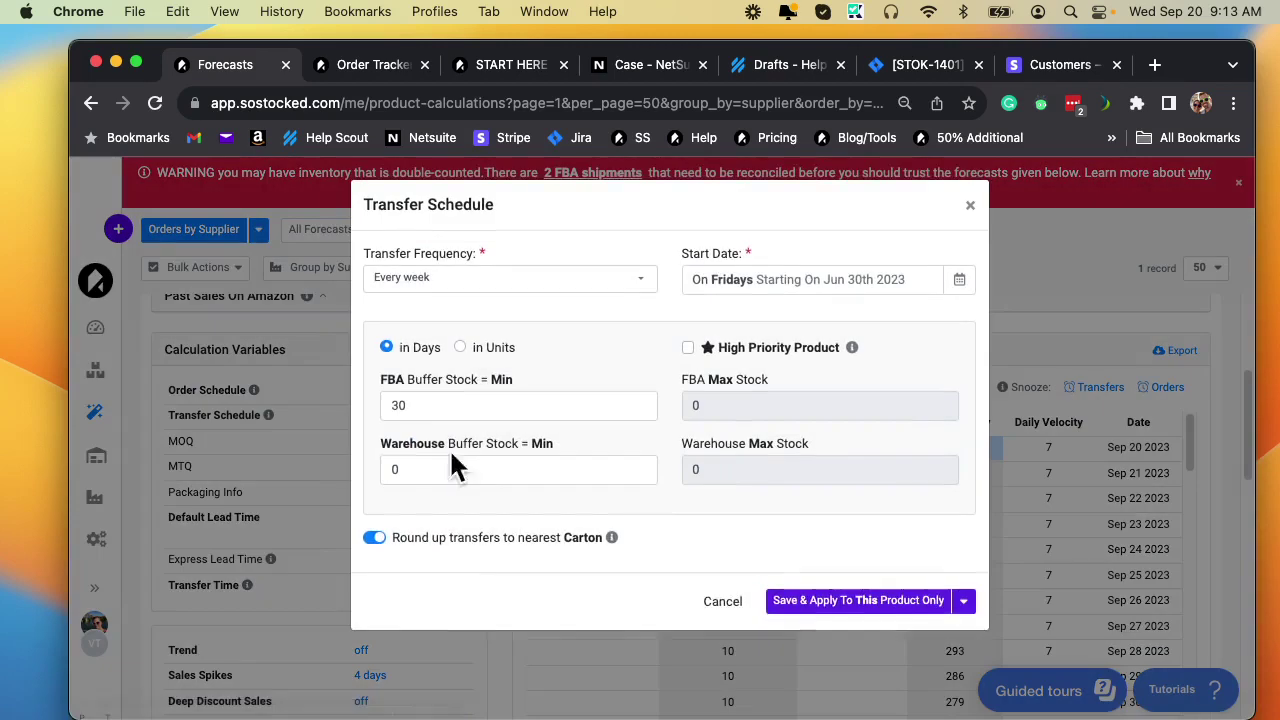
{"action": "left_click", "coordinate": [448, 465]}
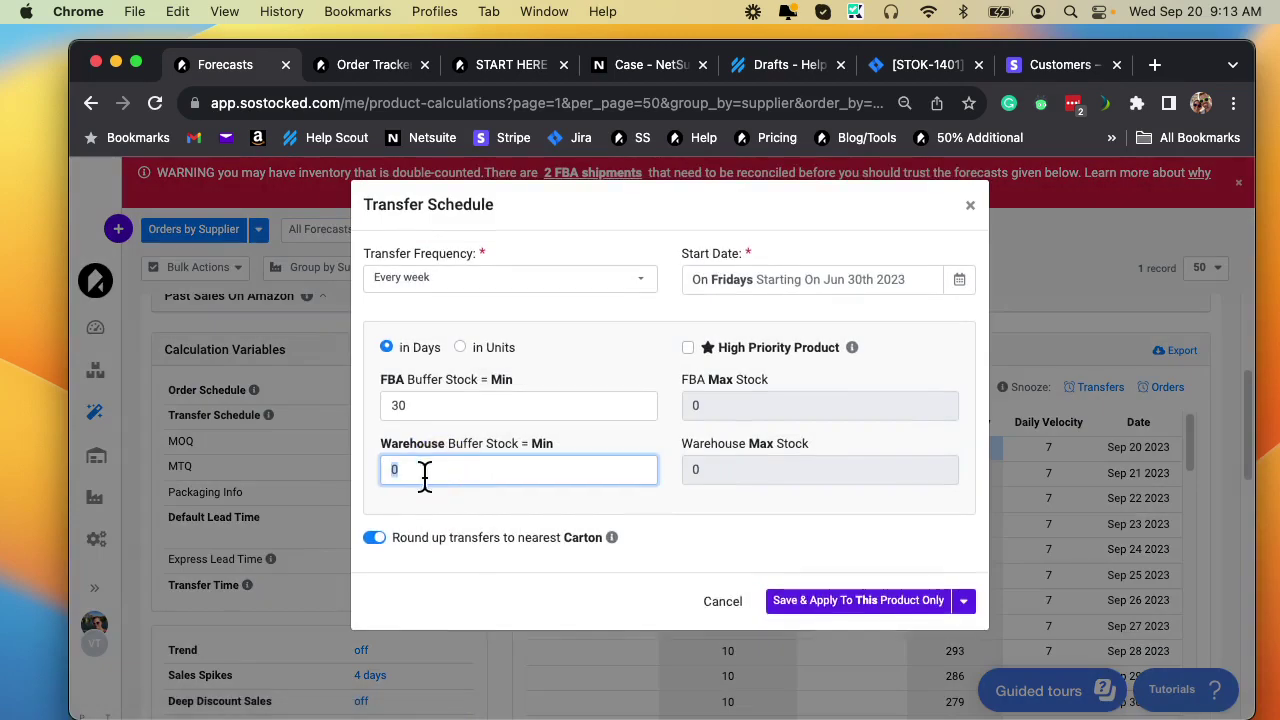
{"action": "left_click", "coordinate": [979, 205]}
Step: Review the default lead time flow, and examine the order and transfer actions in the product's Inventory Timeline
{"action": "left_click", "coordinate": [376, 524]}
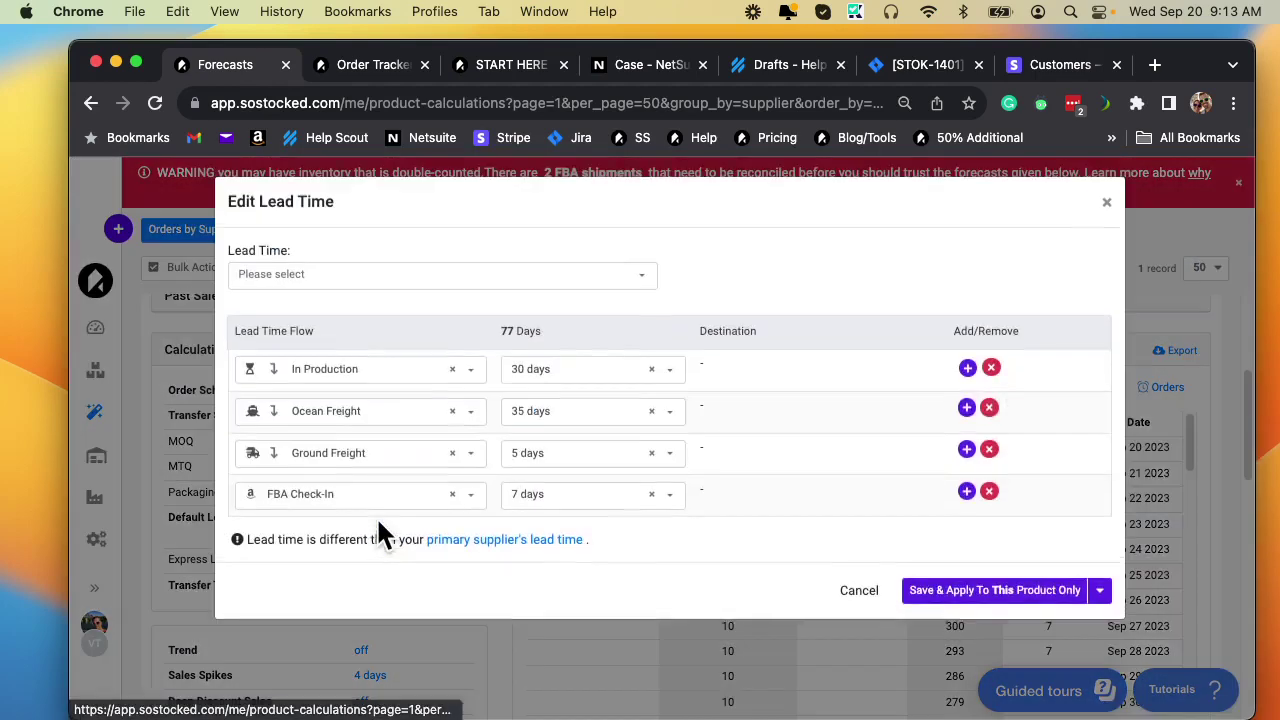
{"action": "left_click", "coordinate": [1110, 200]}
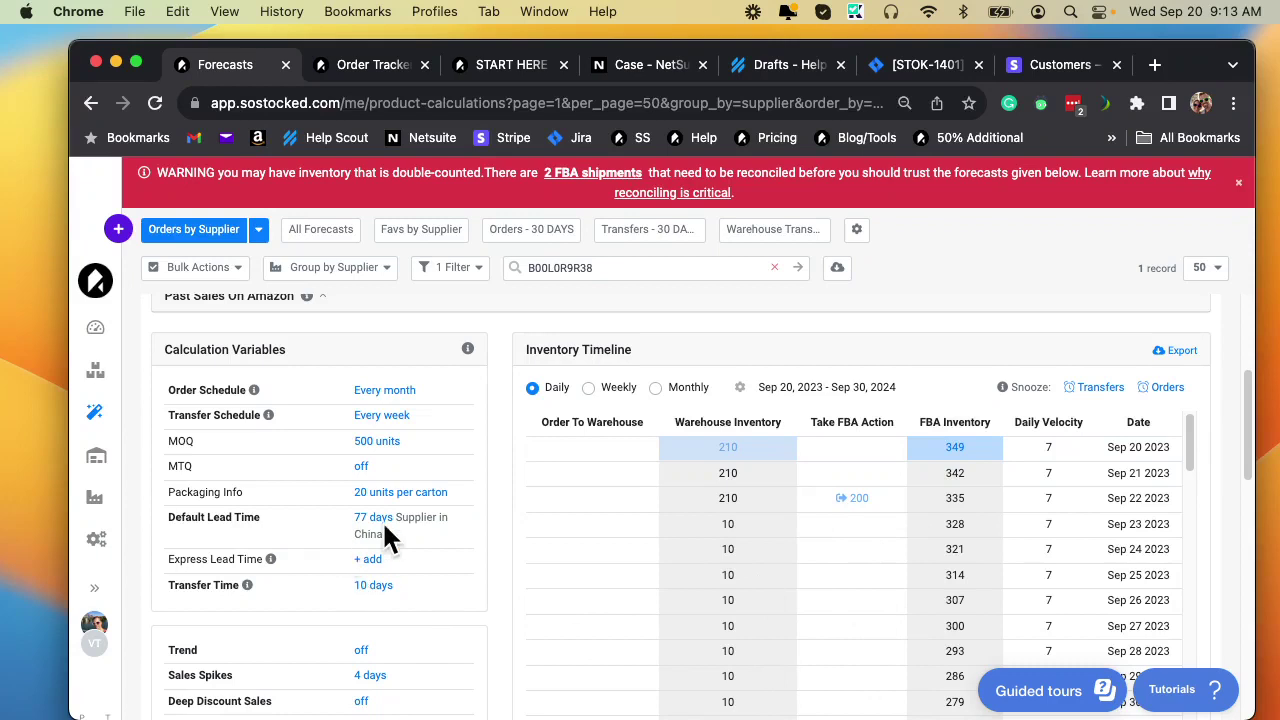
{"action": "scroll", "coordinate": [425, 517], "scroll_direction": "down", "scroll_amount": 5}
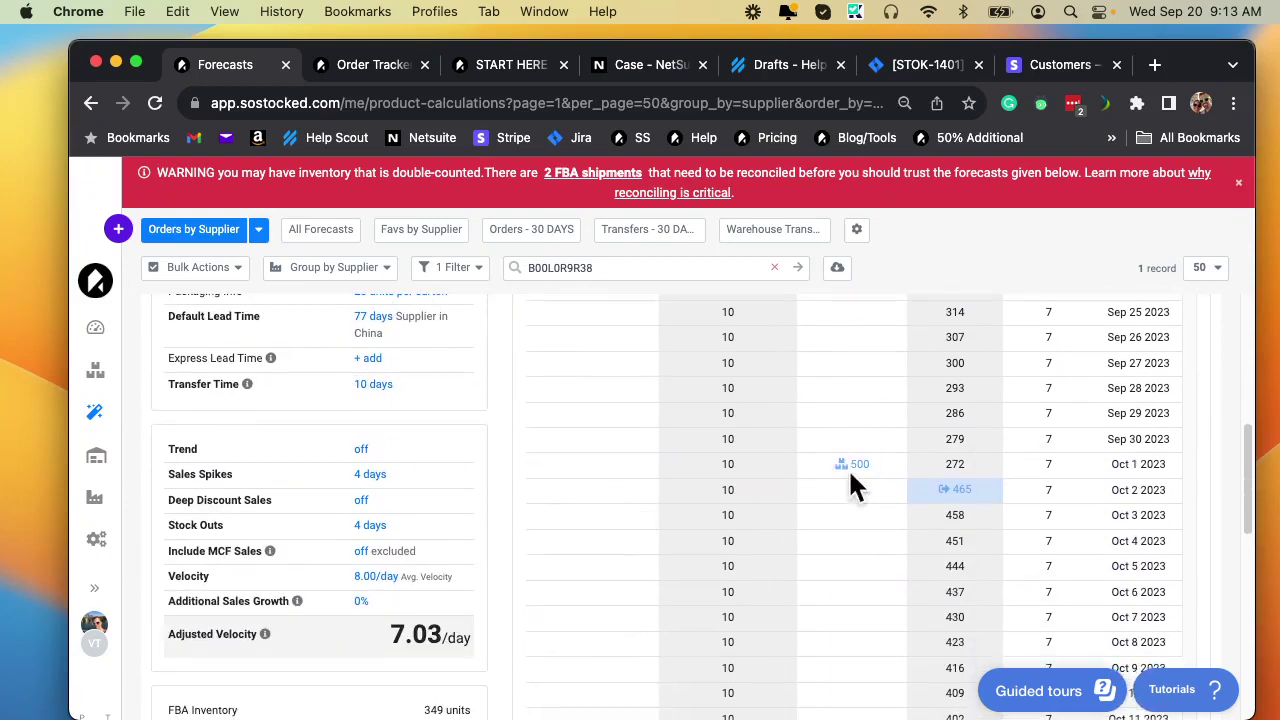
{"action": "scroll", "coordinate": [847, 467], "scroll_direction": "up", "scroll_amount": 8}
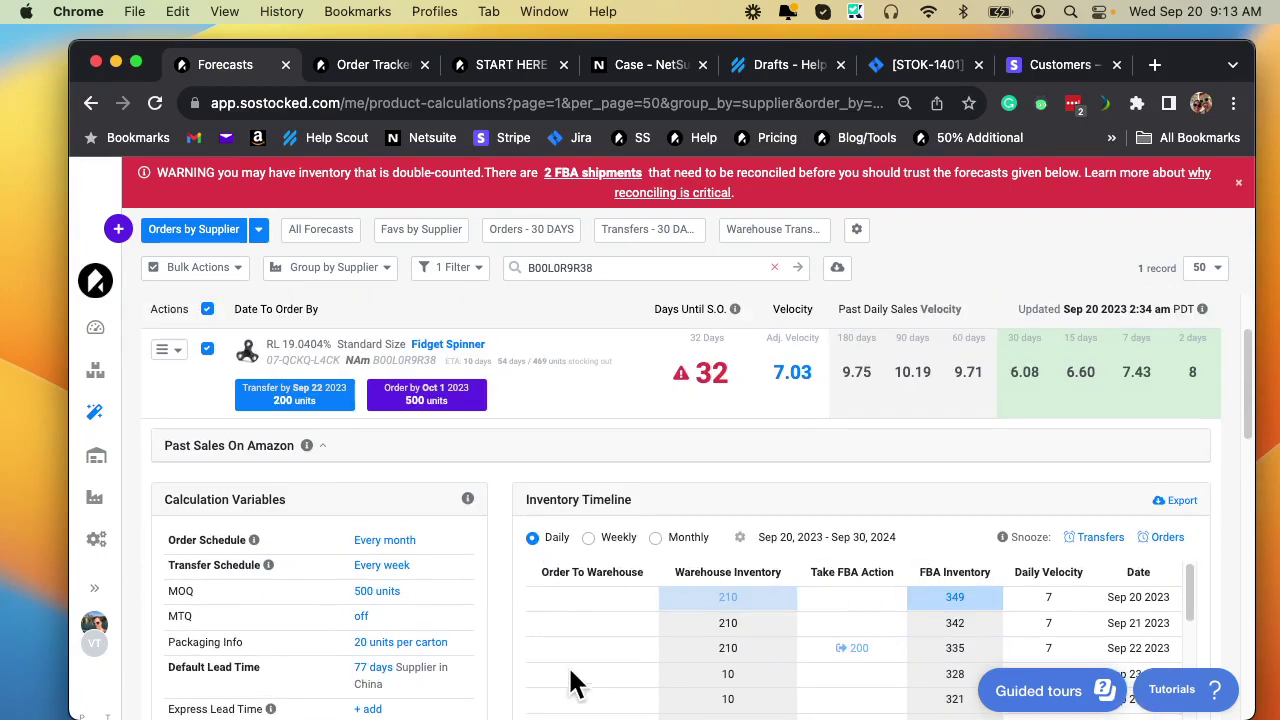
Step: Set the order frequency in the product's Order Schedule to As needed
{"action": "scroll", "coordinate": [528, 651], "scroll_direction": "down", "scroll_amount": 4}
{"action": "scroll", "coordinate": [400, 590], "scroll_direction": "down", "scroll_amount": 2}
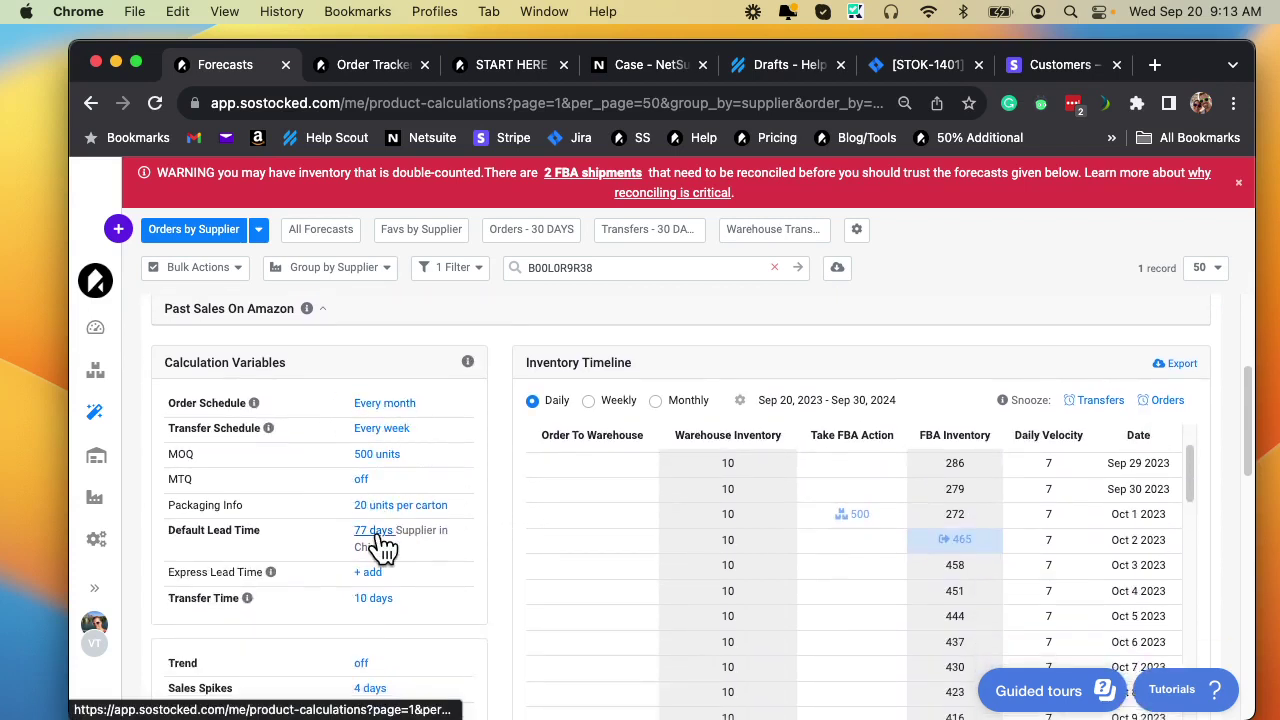
{"action": "left_click", "coordinate": [375, 403]}
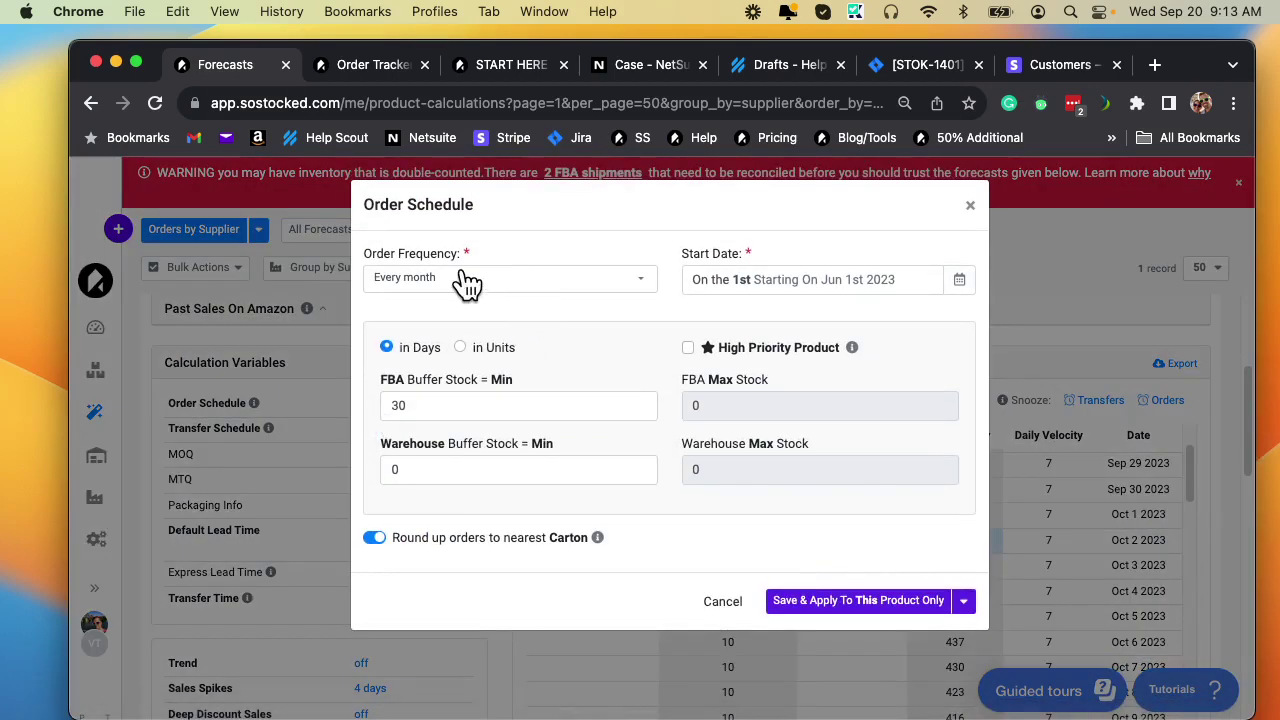
{"action": "left_click", "coordinate": [460, 280]}
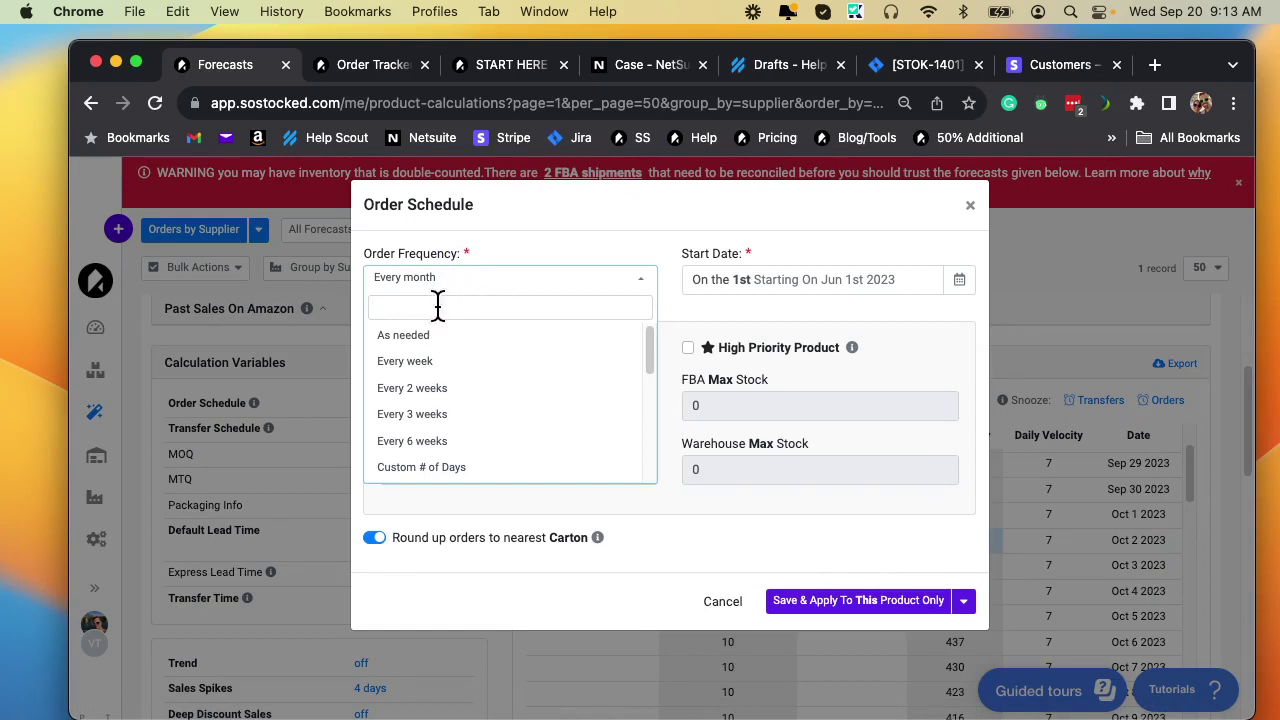
{"action": "left_click", "coordinate": [432, 337]}
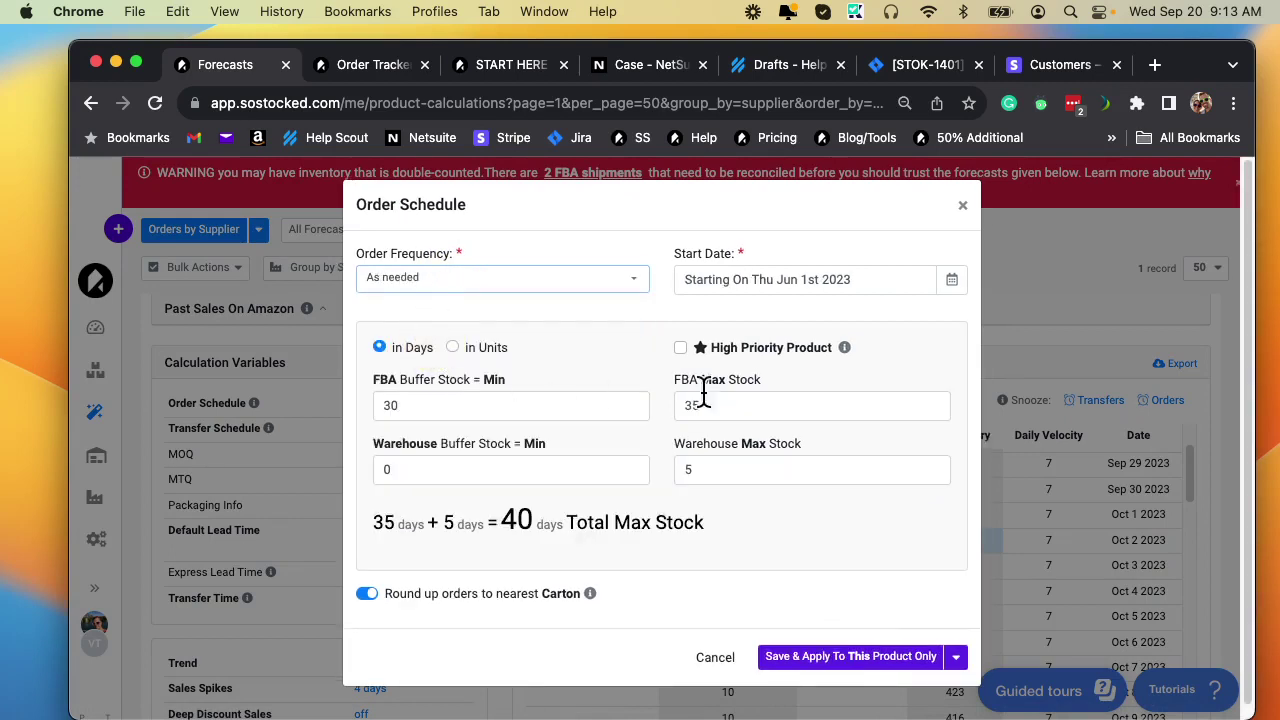
Step: Compare the FBA minimum and maximum stock fields, set FBA Max Stock to 90 days and save for this product only
{"action": "left_click", "coordinate": [432, 410]}
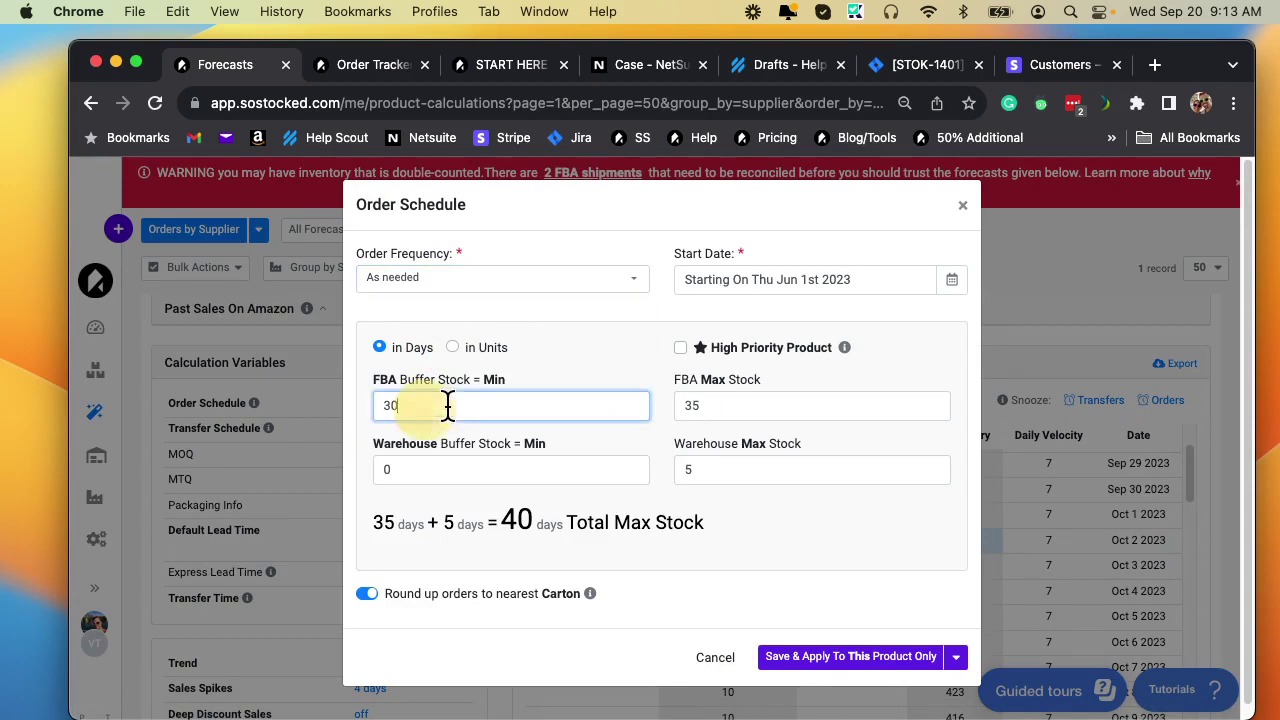
{"action": "left_click", "coordinate": [752, 409]}
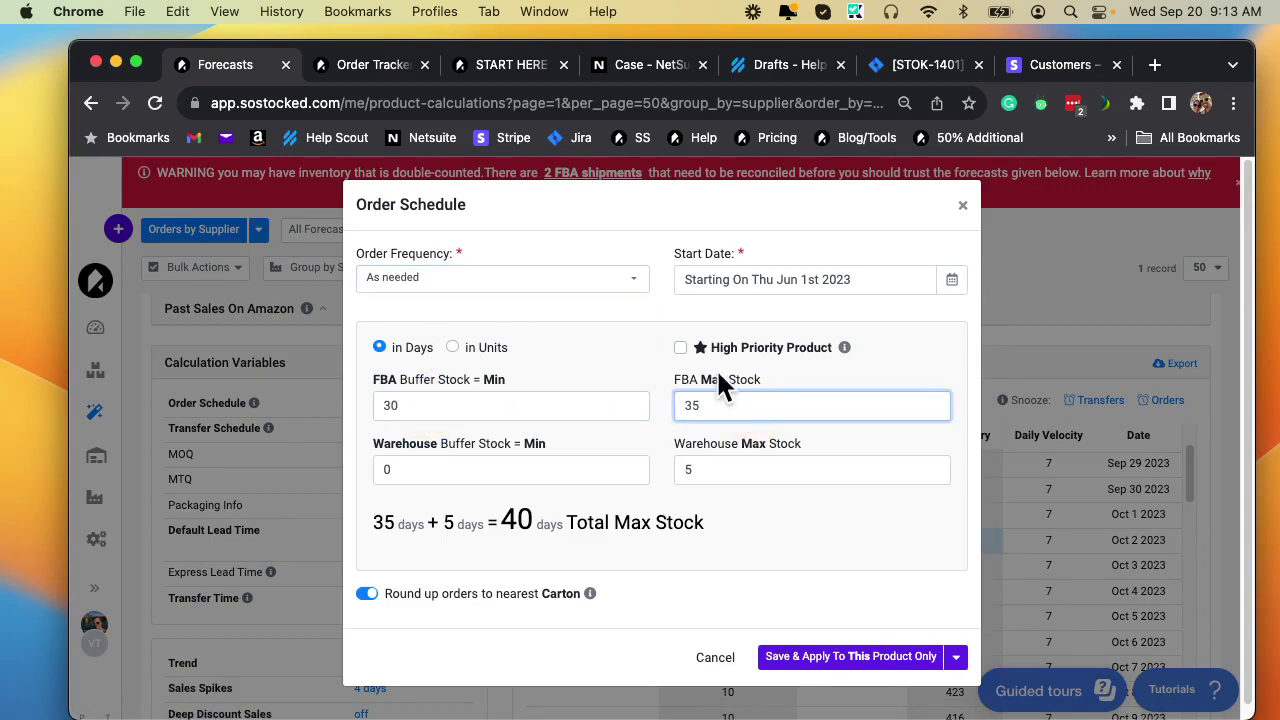
{"action": "left_click", "coordinate": [412, 407]}
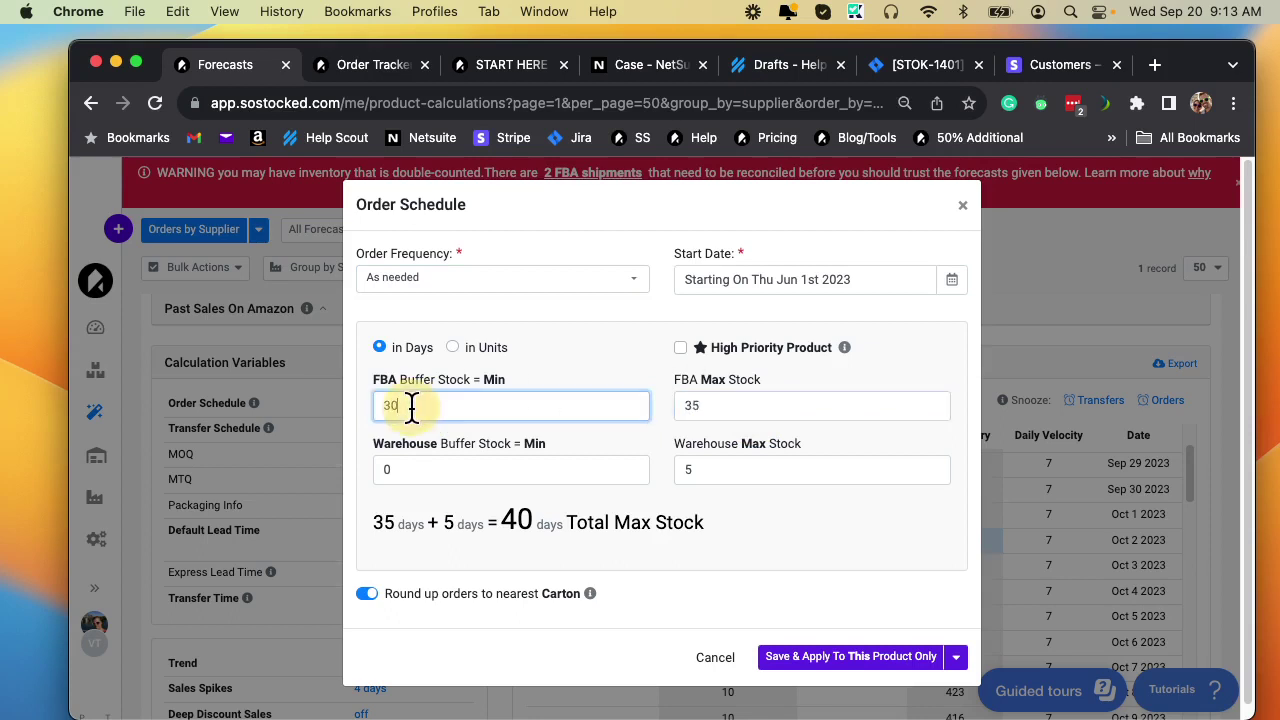
{"action": "left_click", "coordinate": [726, 406]}
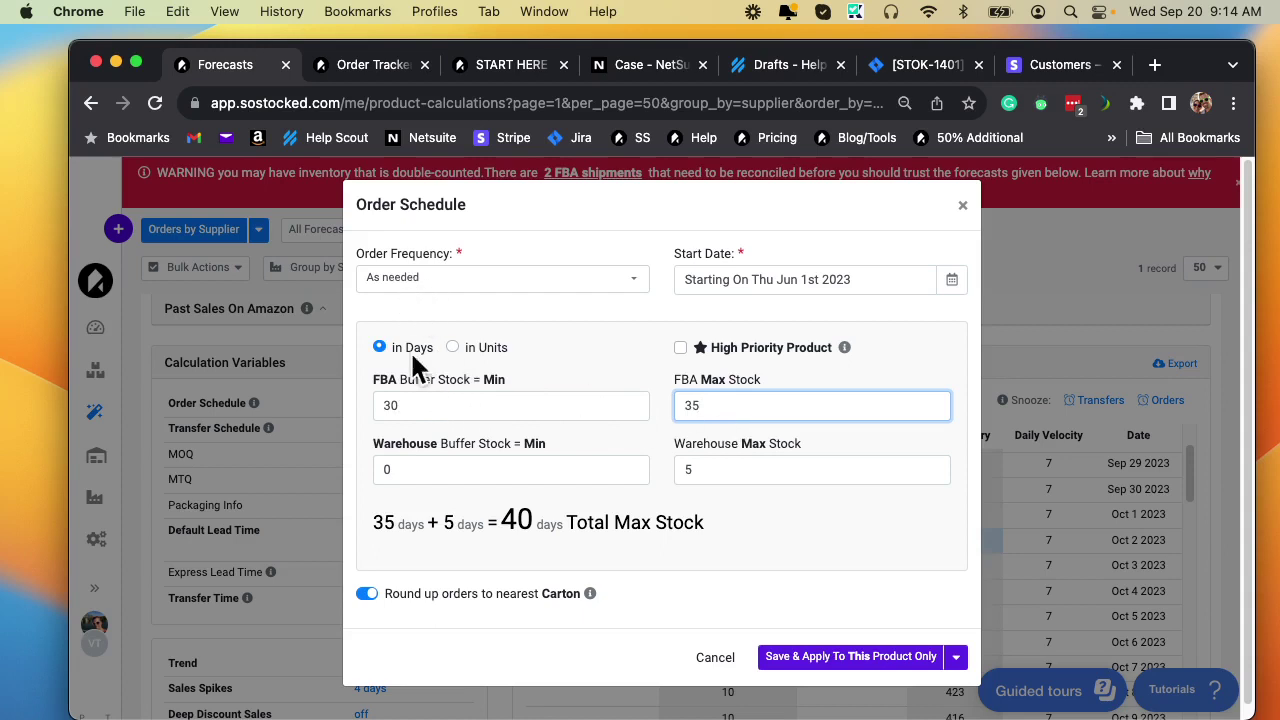
{"action": "left_click", "coordinate": [413, 410]}
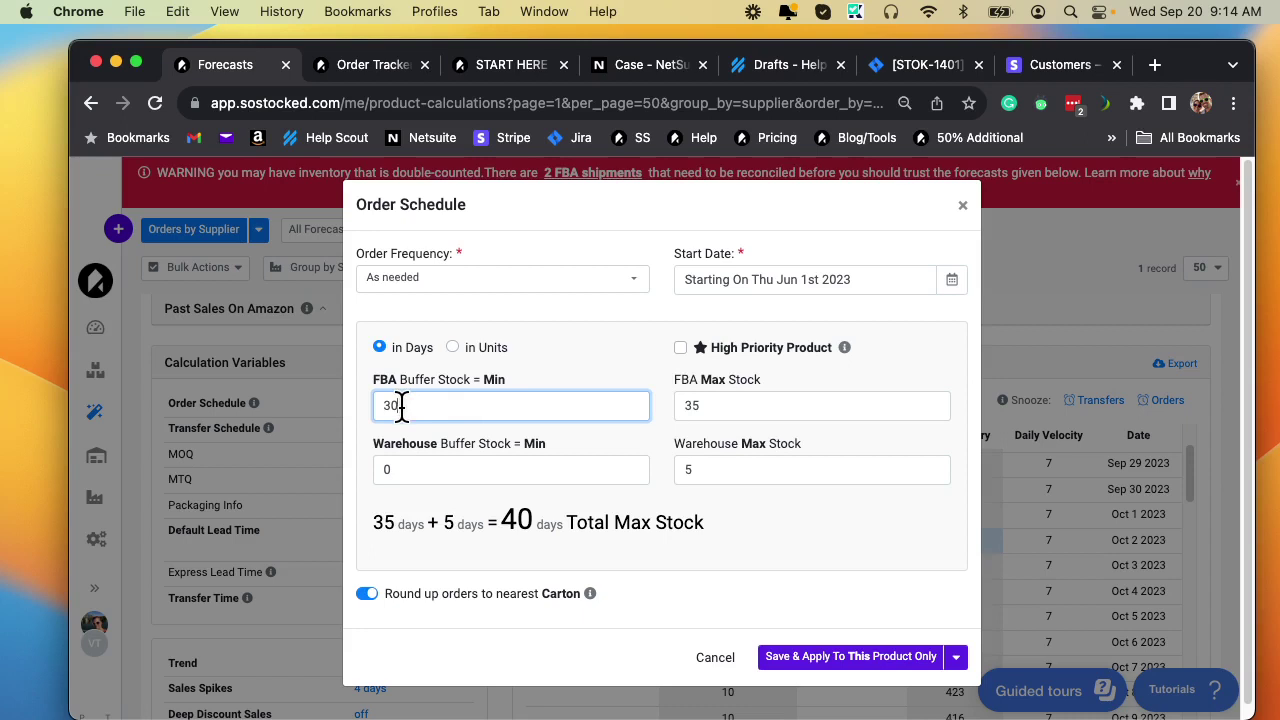
{"action": "double_click", "coordinate": [738, 406]}
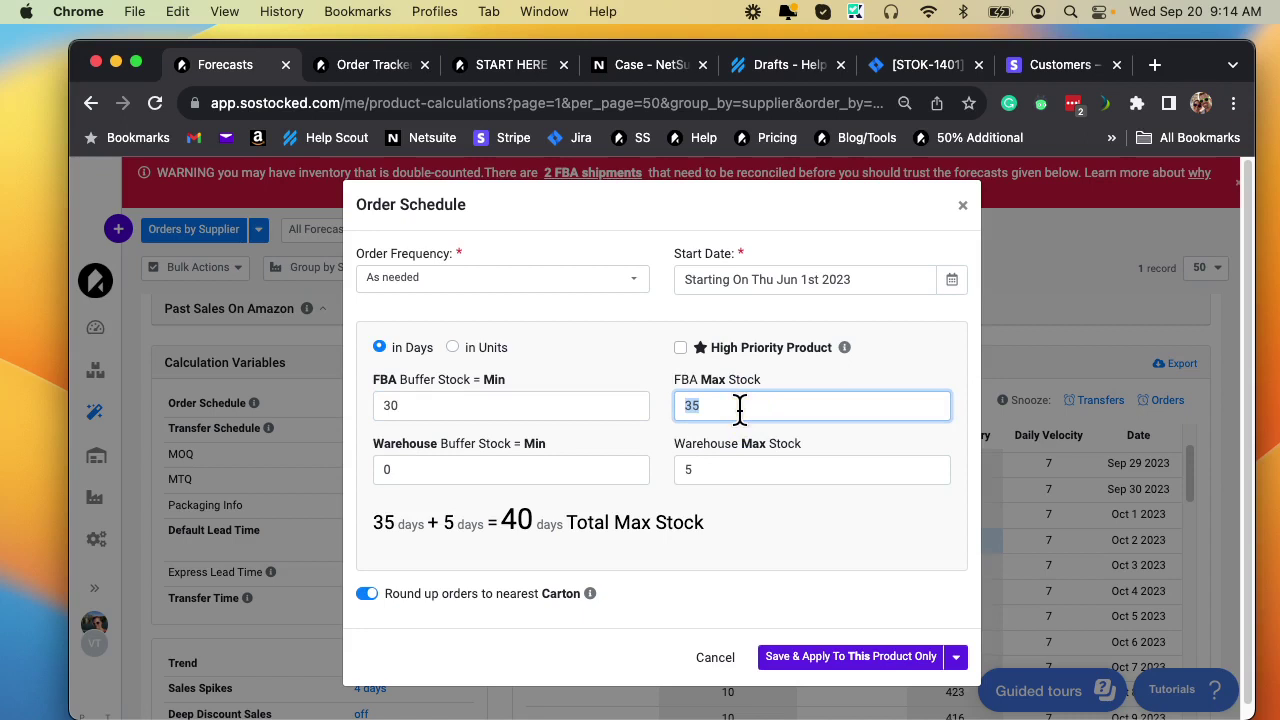
{"action": "type", "text": "90"}
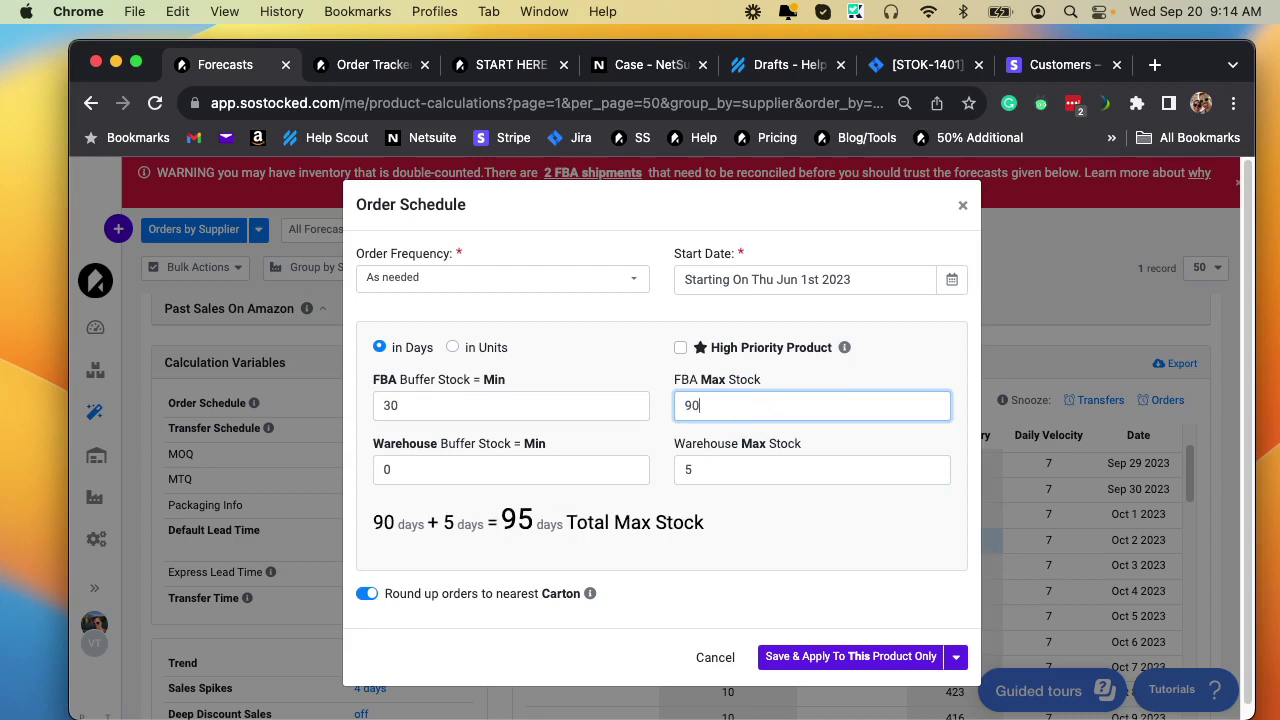
{"action": "left_click", "coordinate": [407, 404]}
{"action": "left_click", "coordinate": [703, 408]}
{"action": "left_click", "coordinate": [845, 658]}
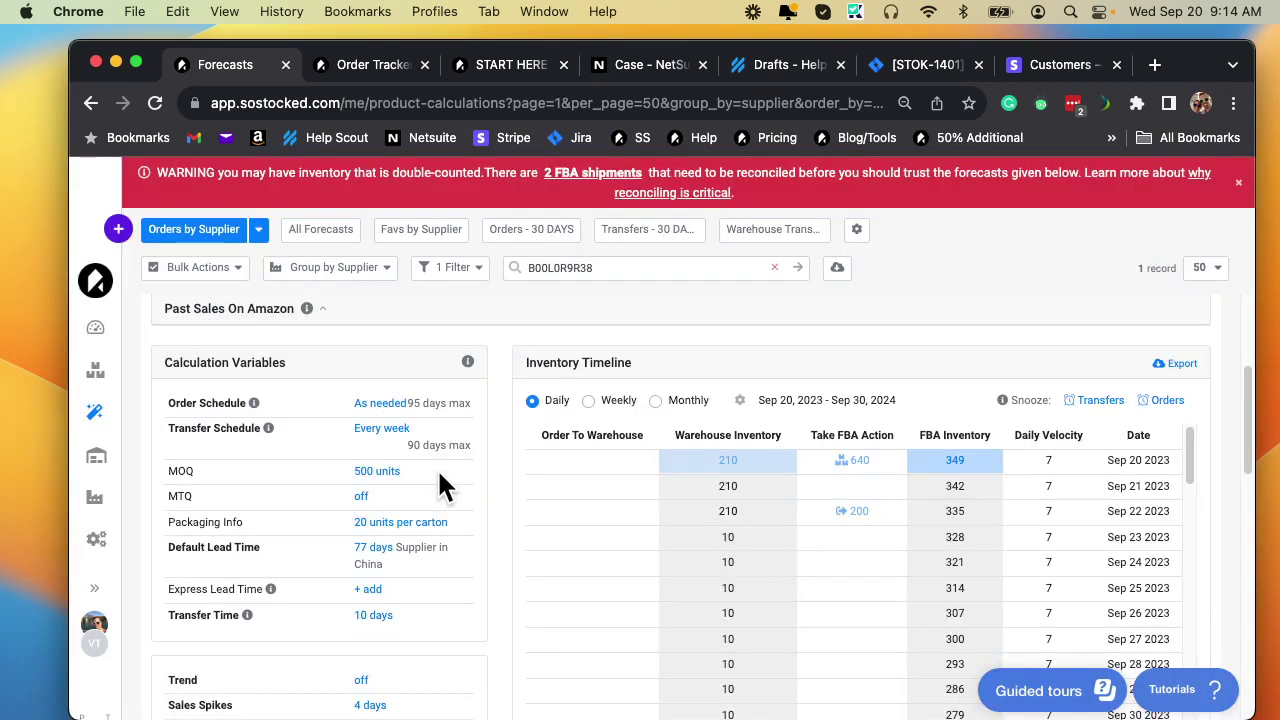
Step: Export the product's Inventory Timeline and open the exported file in Excel
{"action": "scroll", "coordinate": [437, 468], "scroll_direction": "down", "scroll_amount": 2}
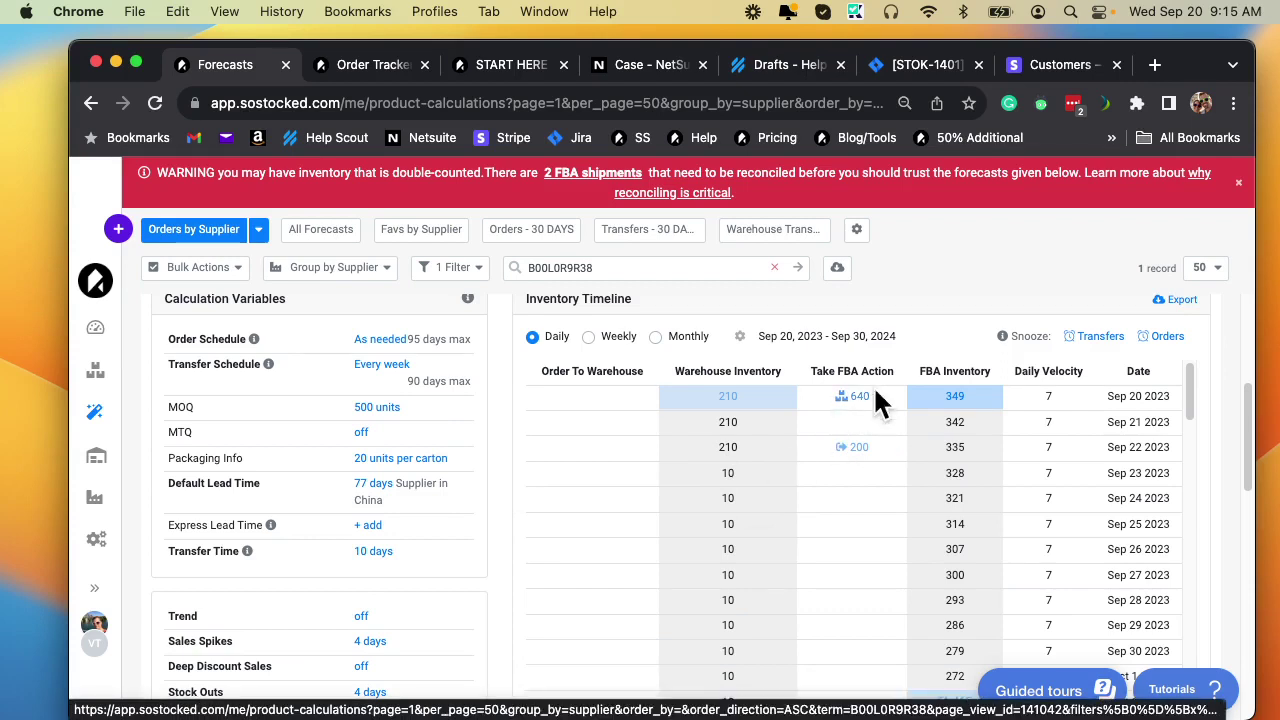
{"action": "left_click", "coordinate": [1177, 320]}
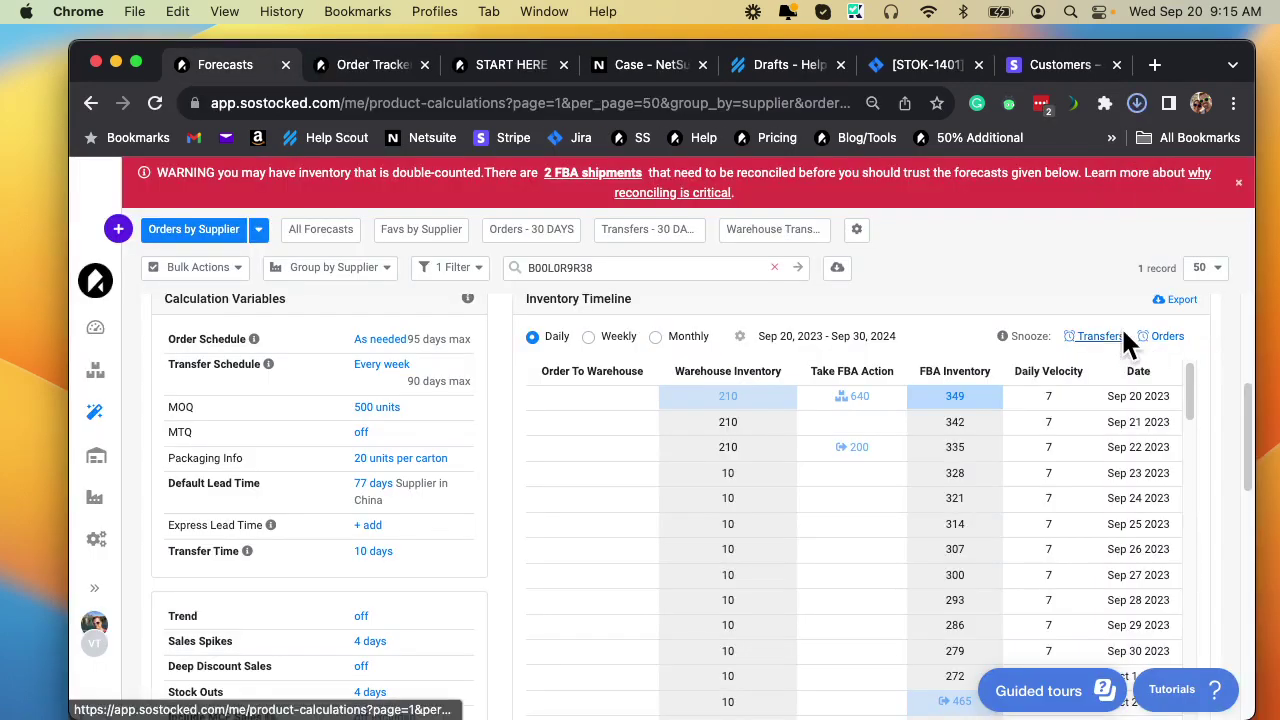
{"action": "scroll", "coordinate": [914, 446], "scroll_direction": "up", "scroll_amount": 1}
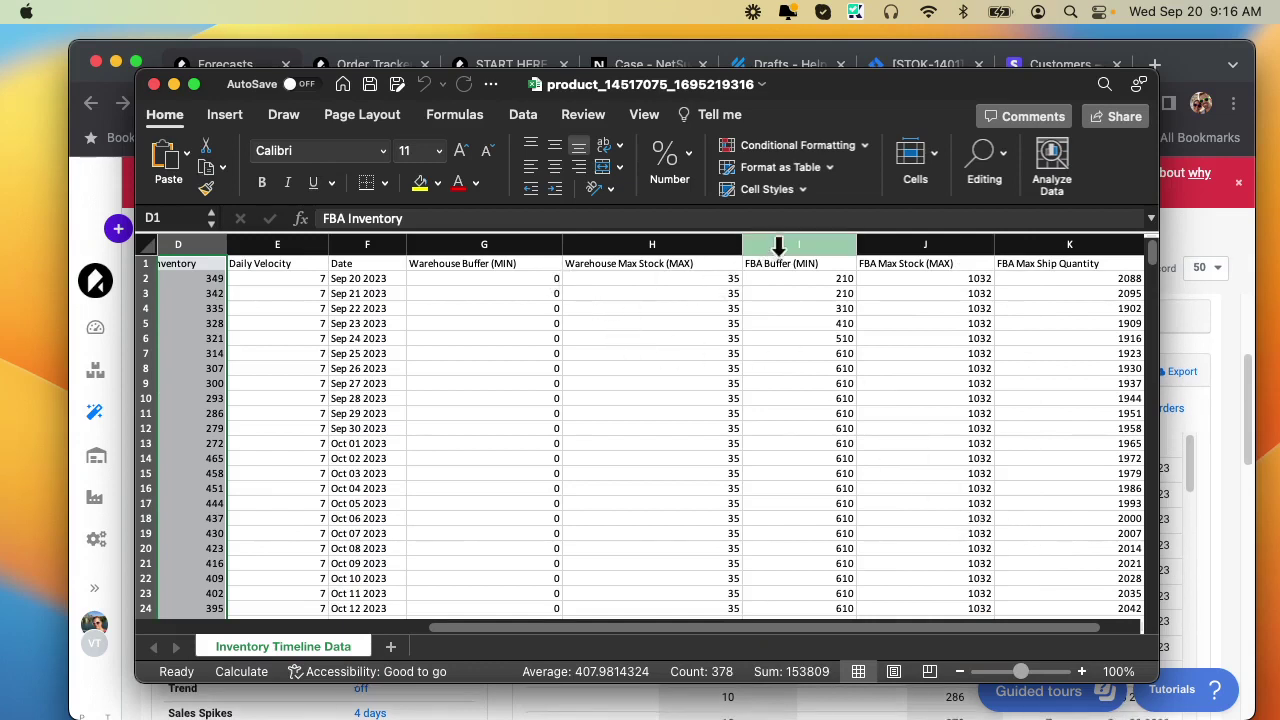
Step: Highlight the FBA Buffer (MIN) and FBA Max Stock (MAX) columns in yellow
{"action": "left_click_drag", "start_coordinate": [768, 250], "coordinate": [929, 290]}
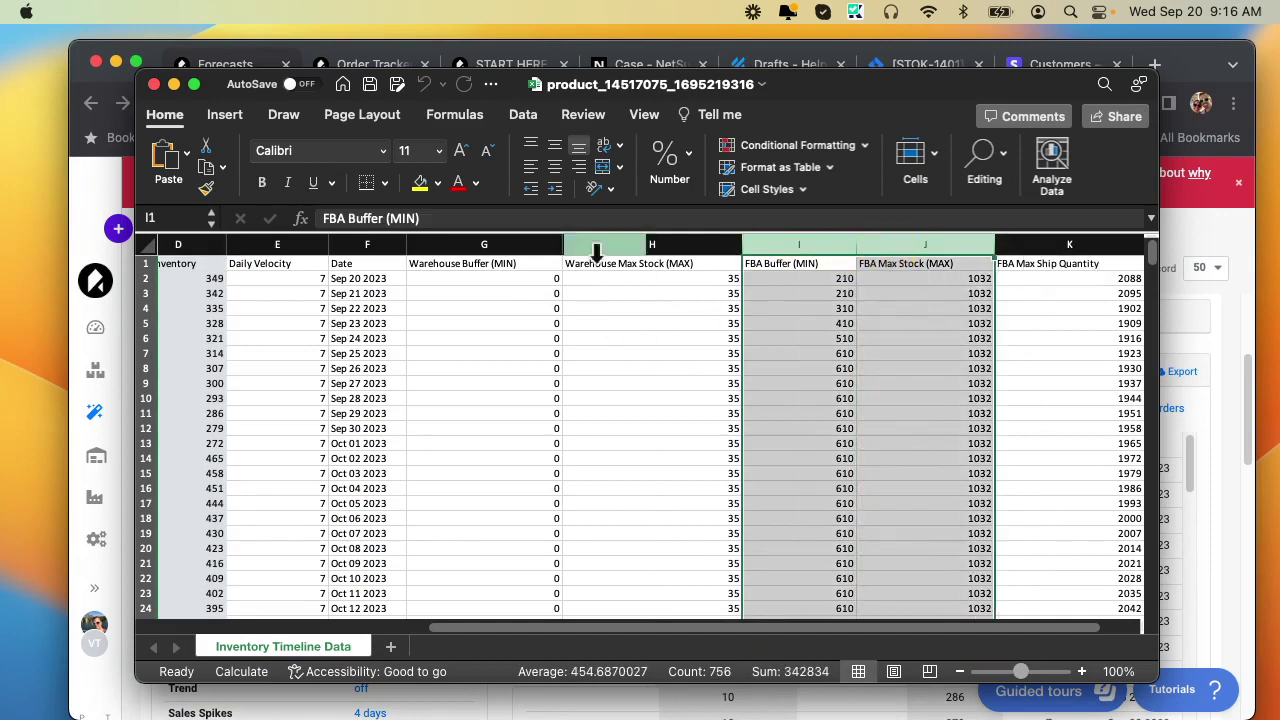
{"action": "left_click", "coordinate": [420, 190]}
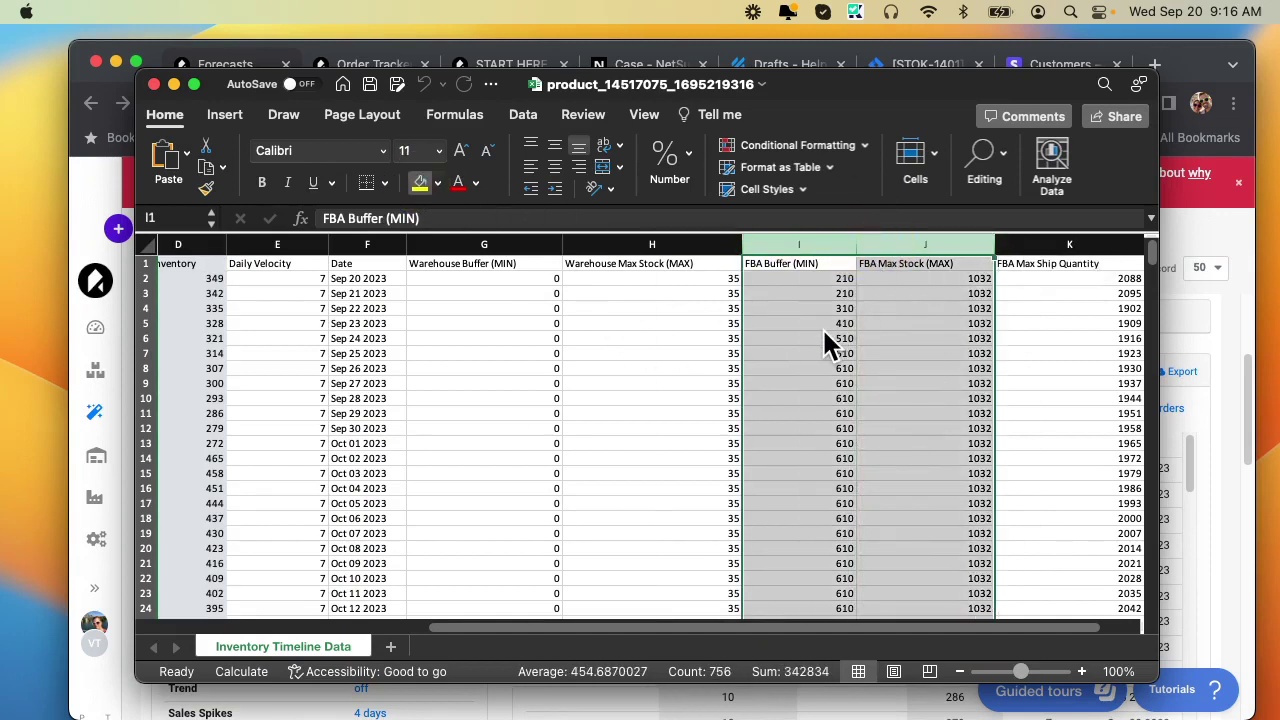
{"action": "left_click", "coordinate": [920, 350]}
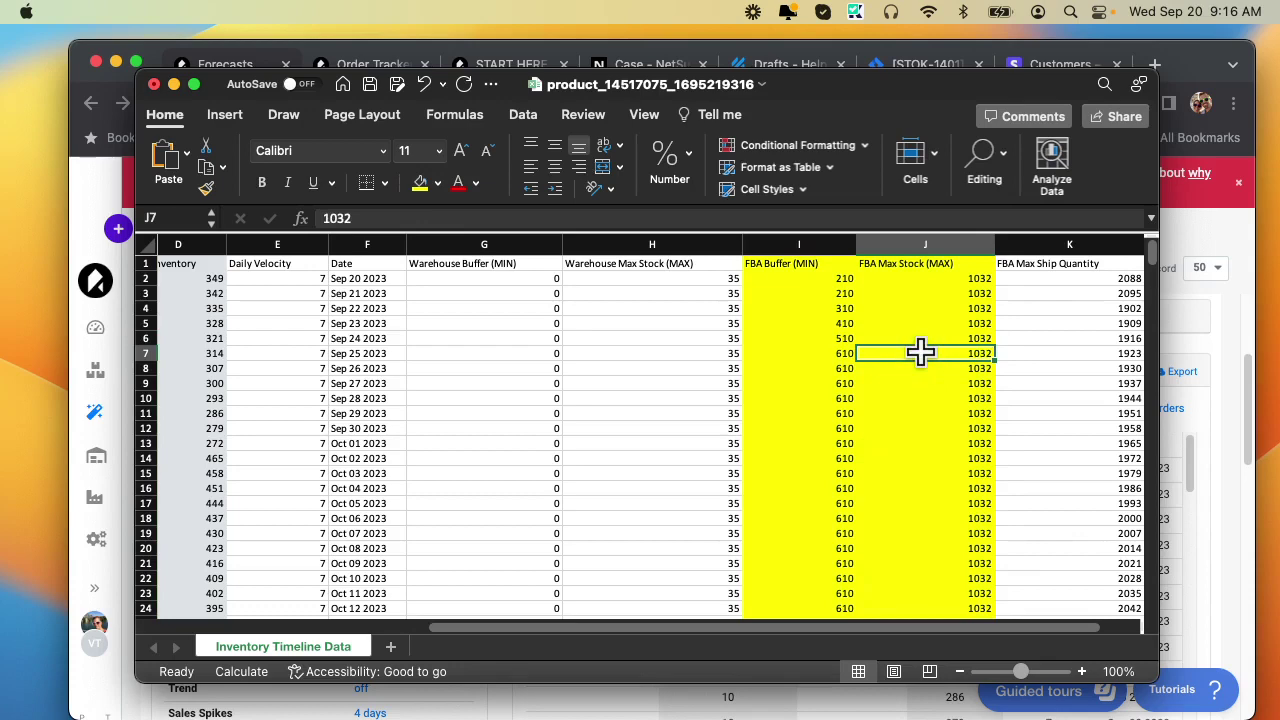
{"action": "left_click_drag", "start_coordinate": [899, 80], "coordinate": [893, 94]}
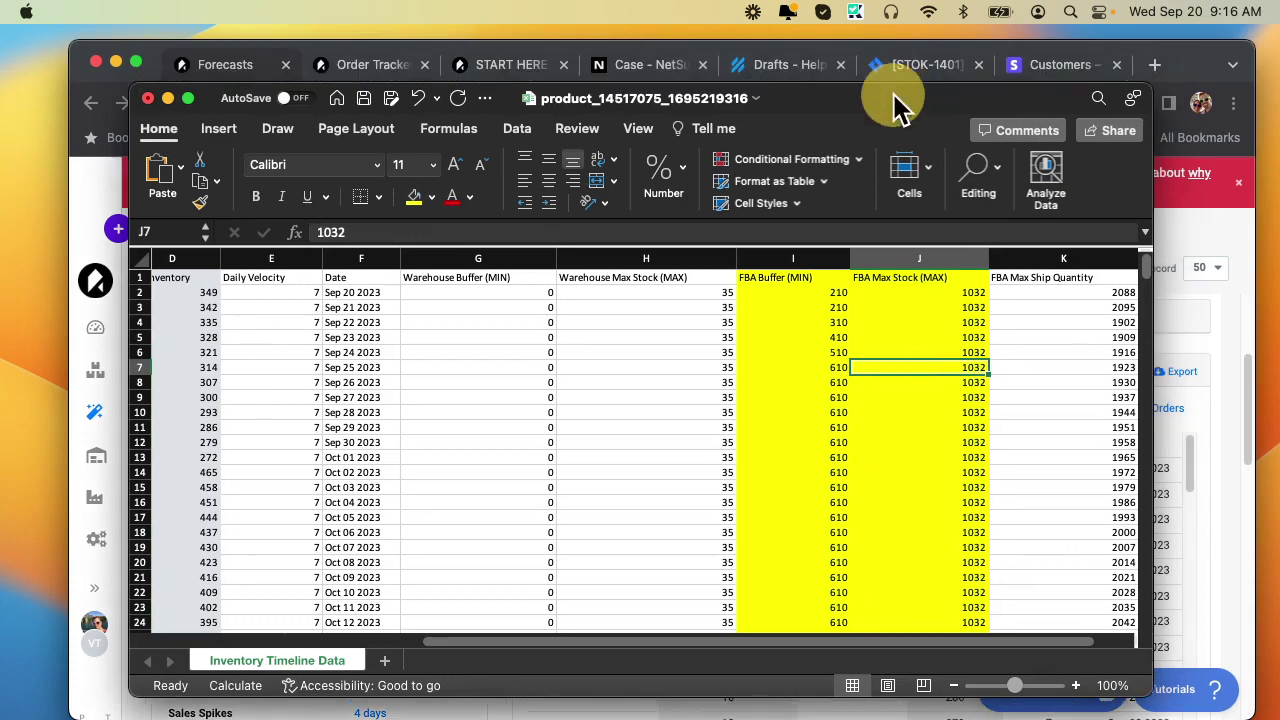
Step: Switch back to SoStocked, check the FBA minimum and maximum stock in the product's Order Schedule, and close it without saving
{"action": "left_click", "coordinate": [1212, 362]}
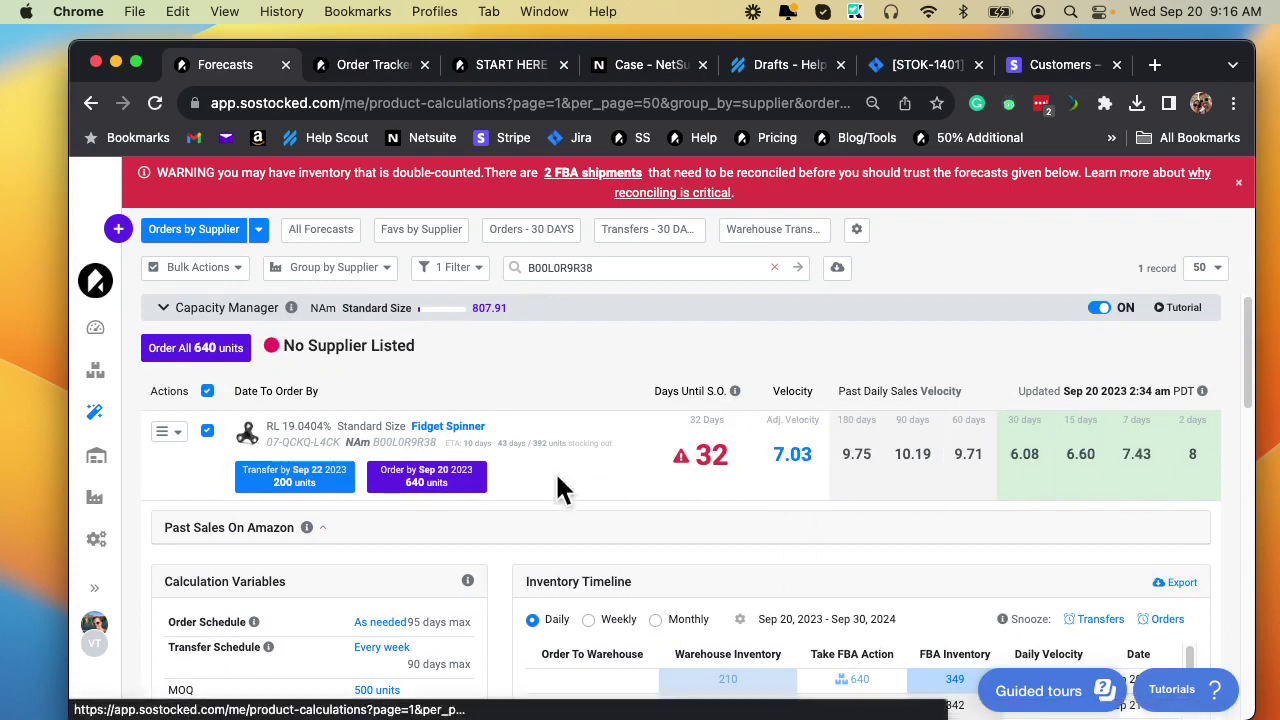
{"action": "scroll", "coordinate": [500, 430], "scroll_direction": "down", "scroll_amount": 3}
{"action": "scroll", "coordinate": [440, 400], "scroll_direction": "up", "scroll_amount": 3}
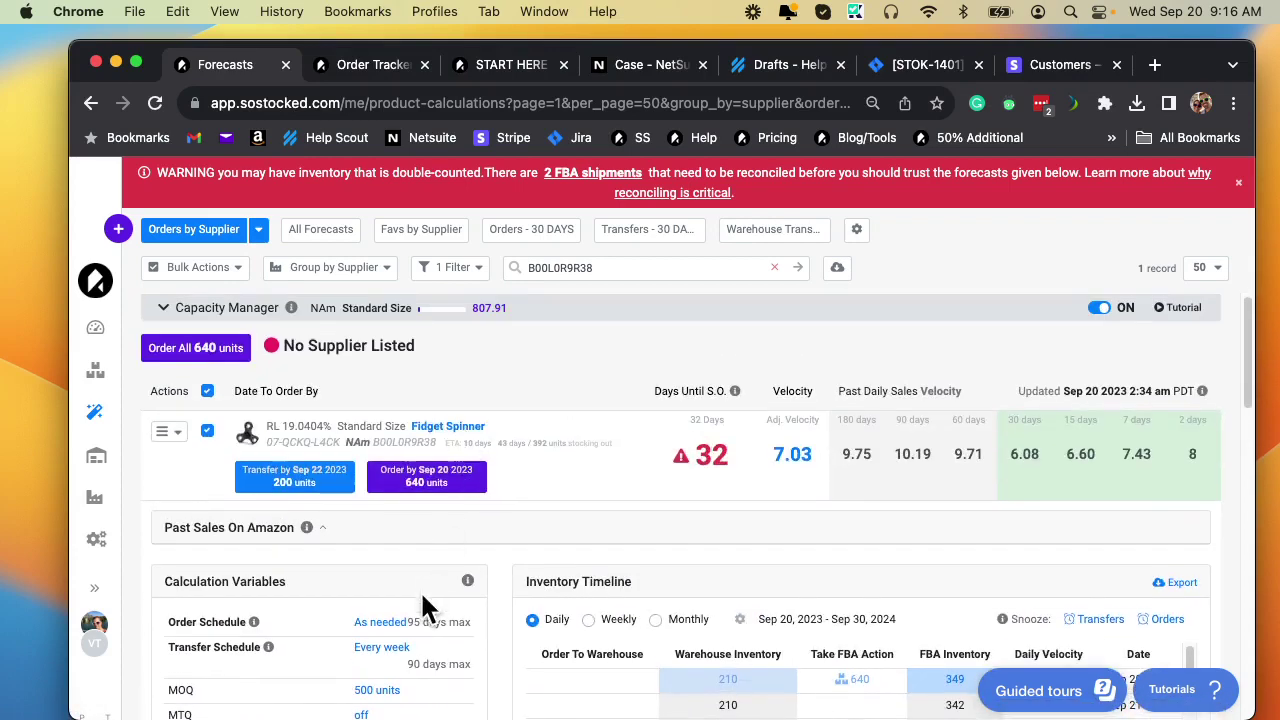
{"action": "left_click", "coordinate": [380, 622]}
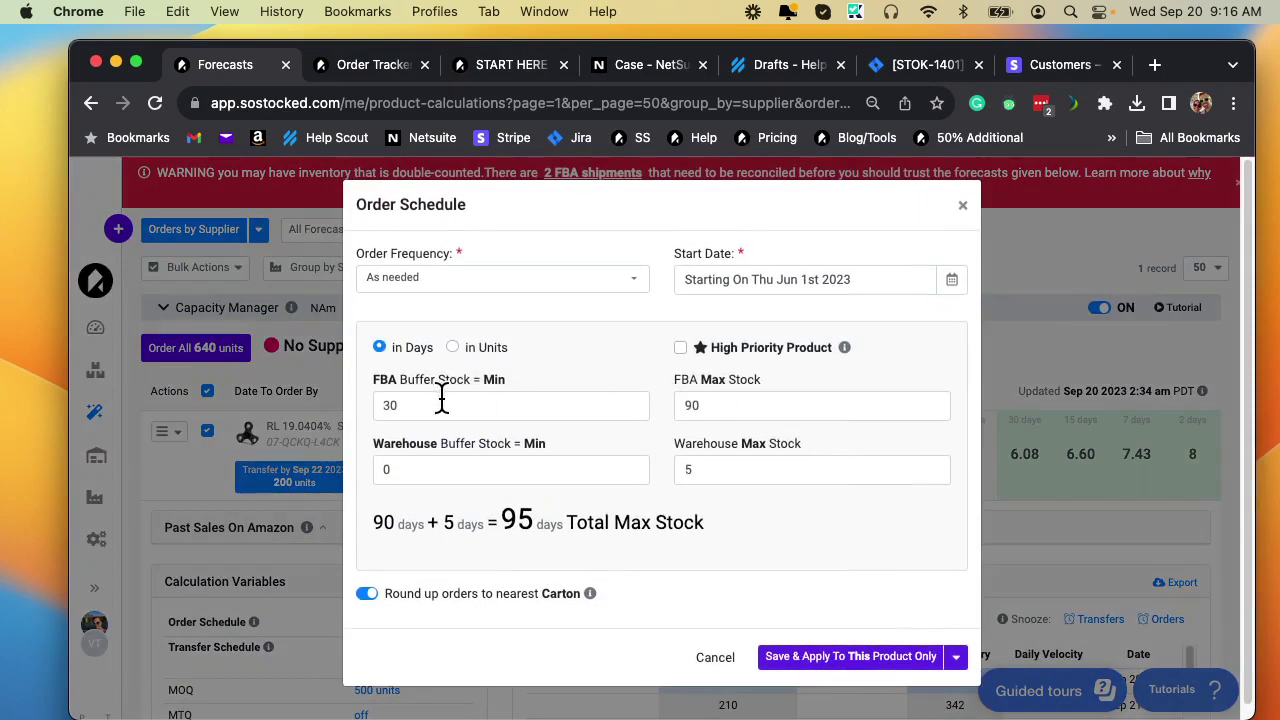
{"action": "left_click", "coordinate": [442, 402]}
{"action": "left_click", "coordinate": [717, 403]}
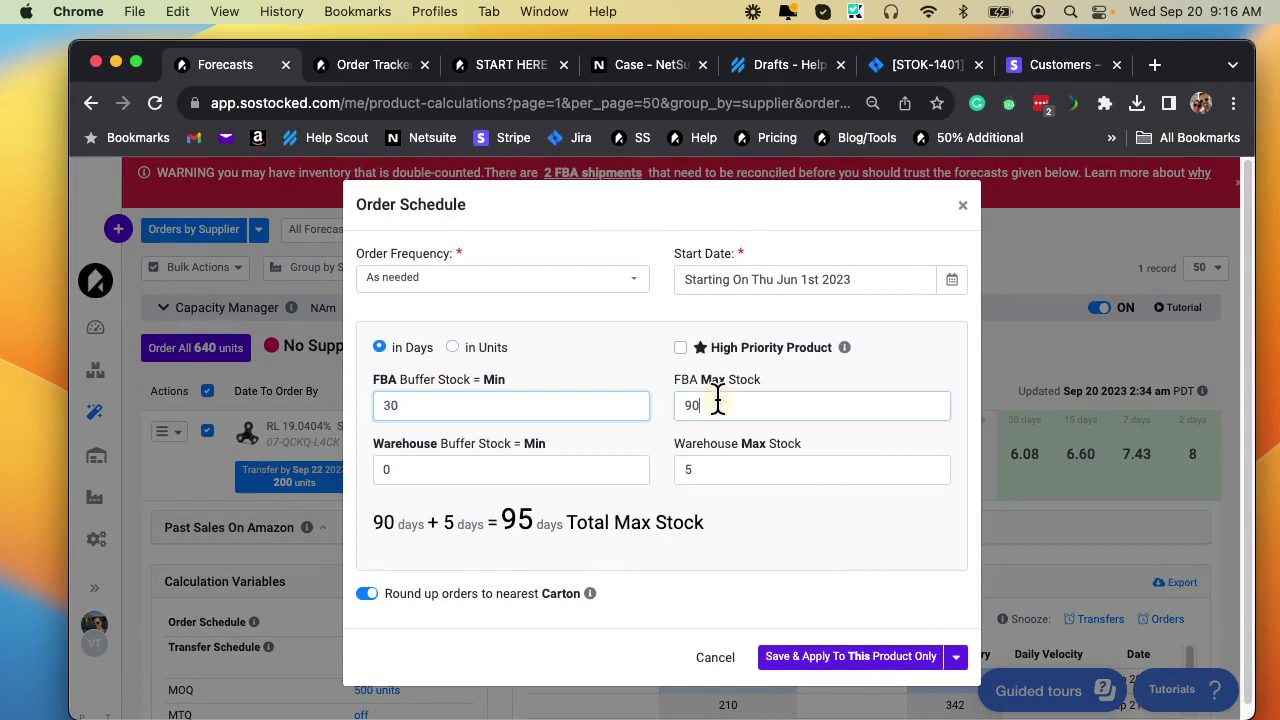
{"action": "left_click", "coordinate": [968, 206]}
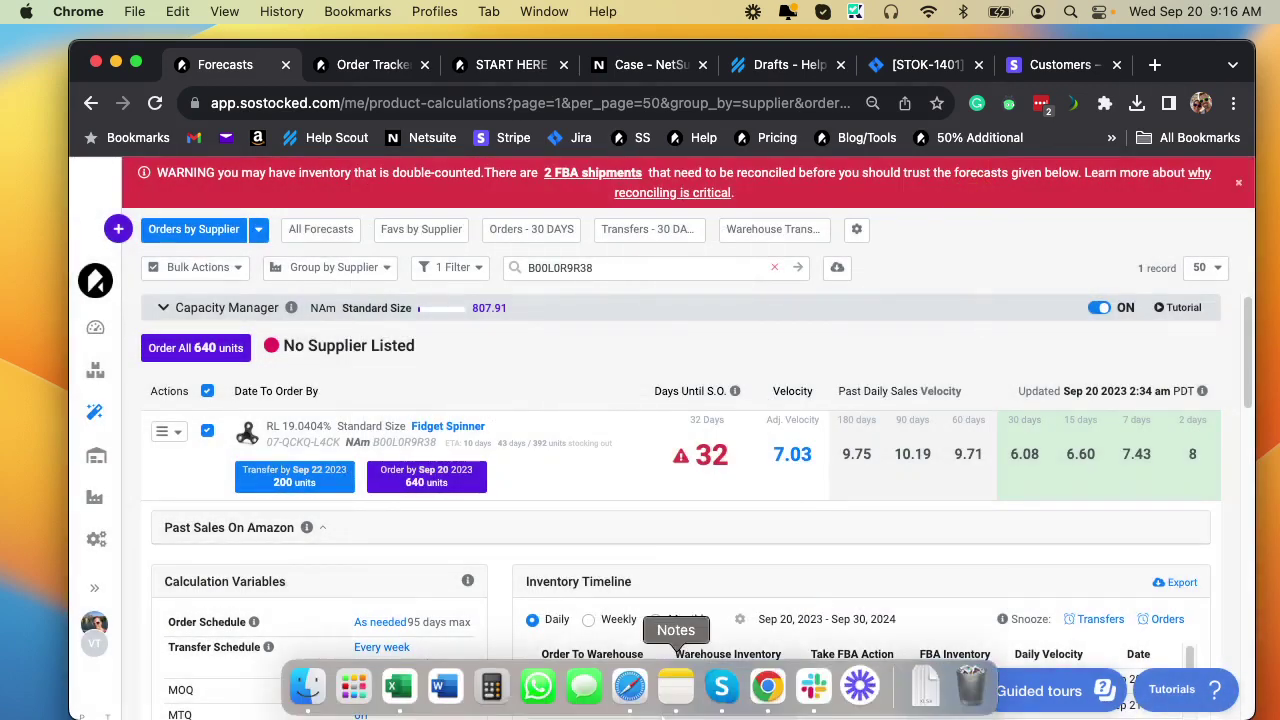
Step: Return to the exported spreadsheet in Excel and highlight the Oct 01 2023 row in yellow
{"action": "left_click", "coordinate": [398, 686]}
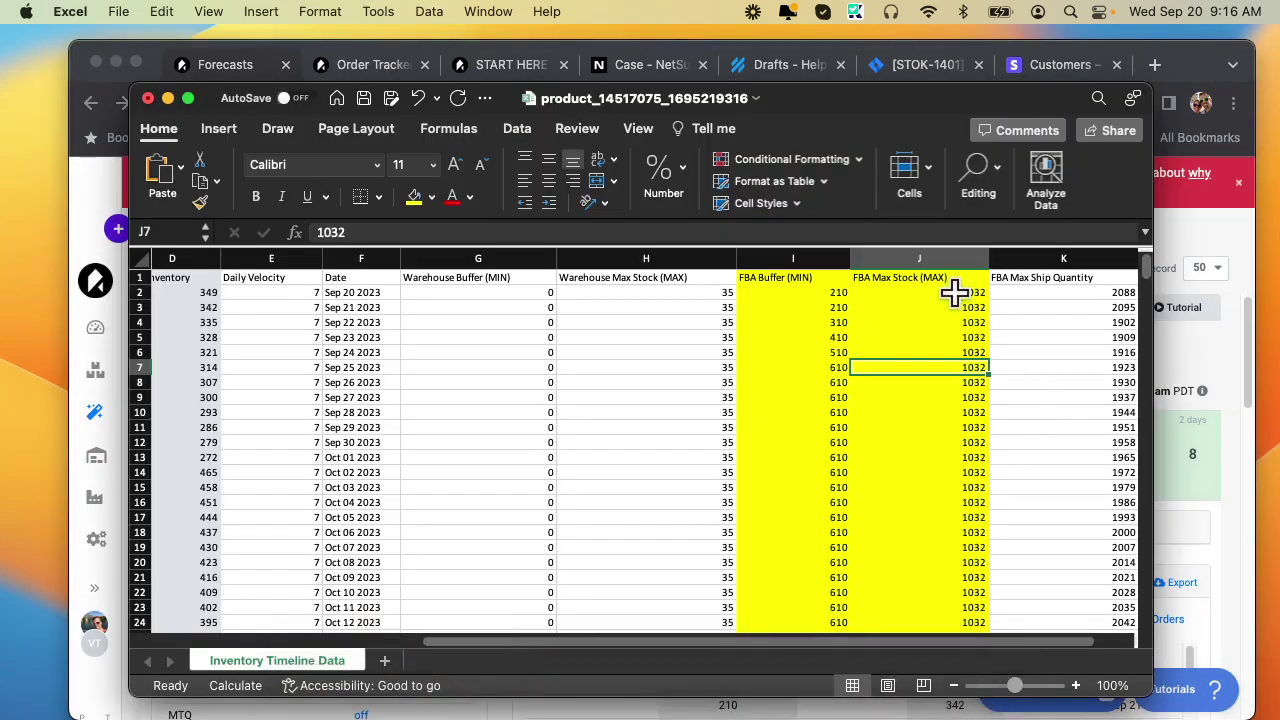
{"action": "scroll", "coordinate": [831, 453], "scroll_direction": "down", "scroll_amount": 3}
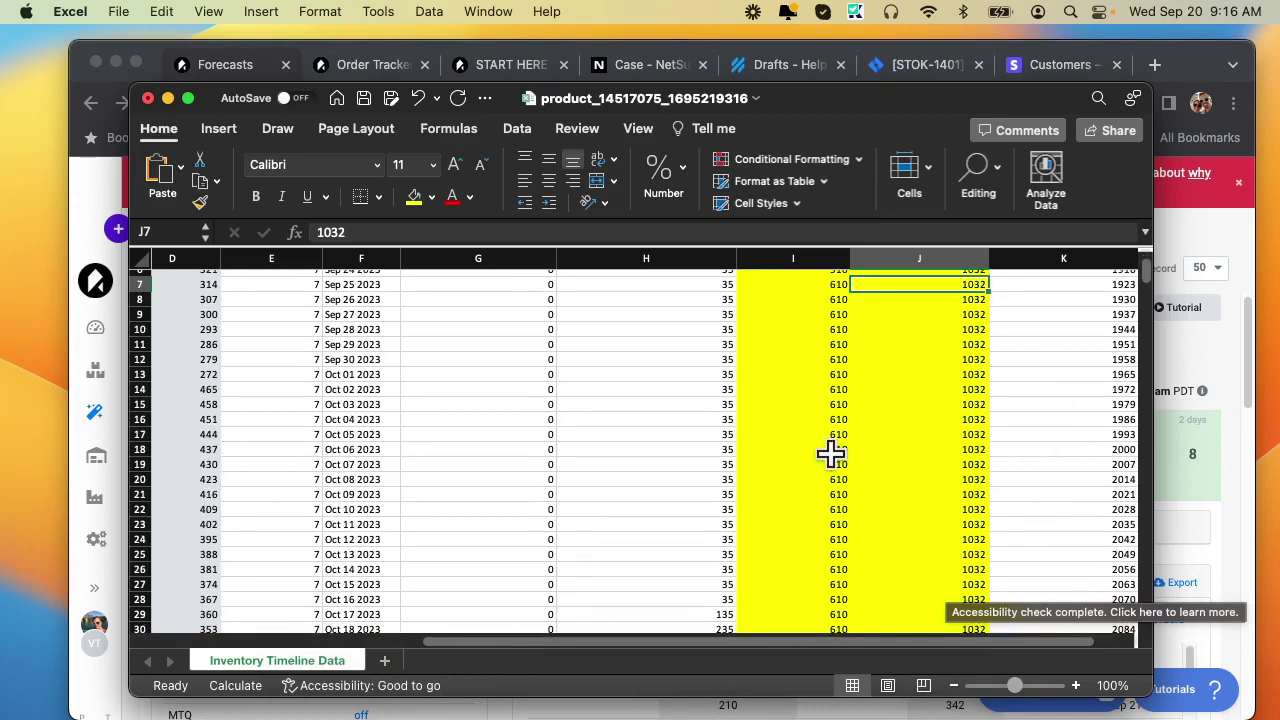
{"action": "scroll", "coordinate": [831, 453], "scroll_direction": "down", "scroll_amount": 4}
{"action": "scroll", "coordinate": [831, 460], "scroll_direction": "up", "scroll_amount": 6}
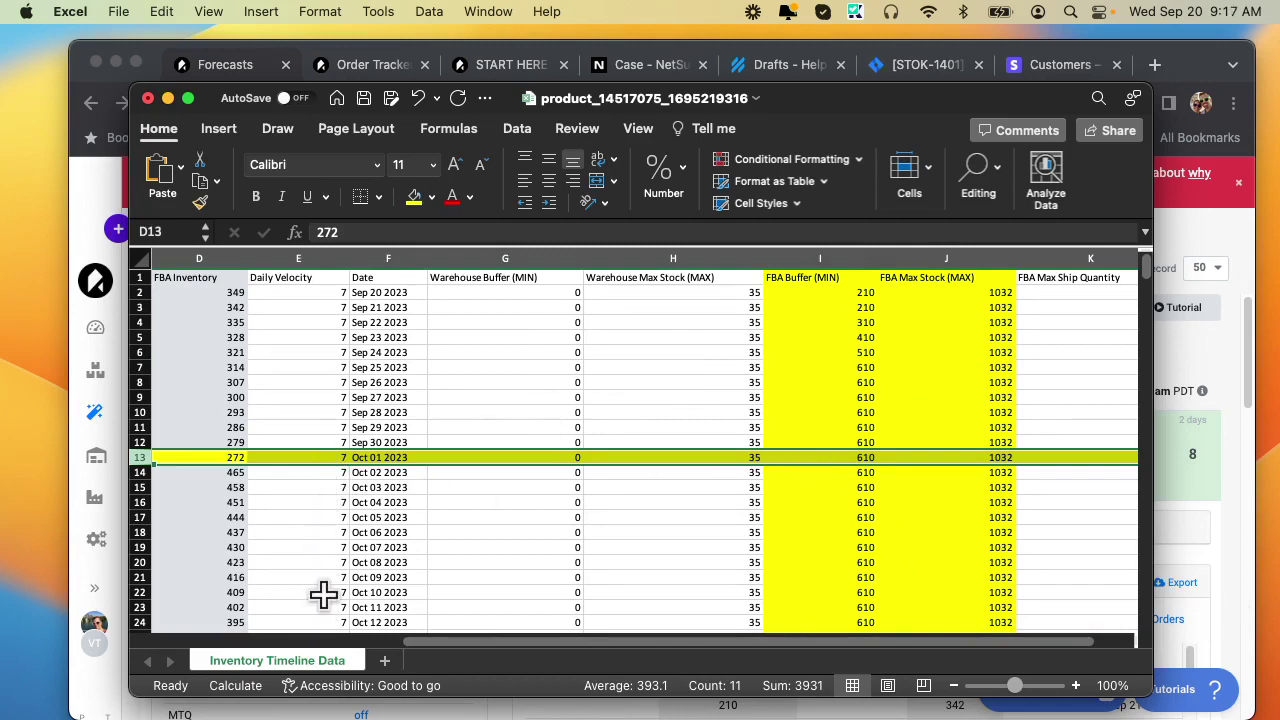
Step: Select the 30 Daily Velocity cells from Oct 01 to Oct 30 2023 to check their sum against the FBA buffer
{"action": "scroll", "coordinate": [322, 600], "scroll_direction": "down", "scroll_amount": 1}
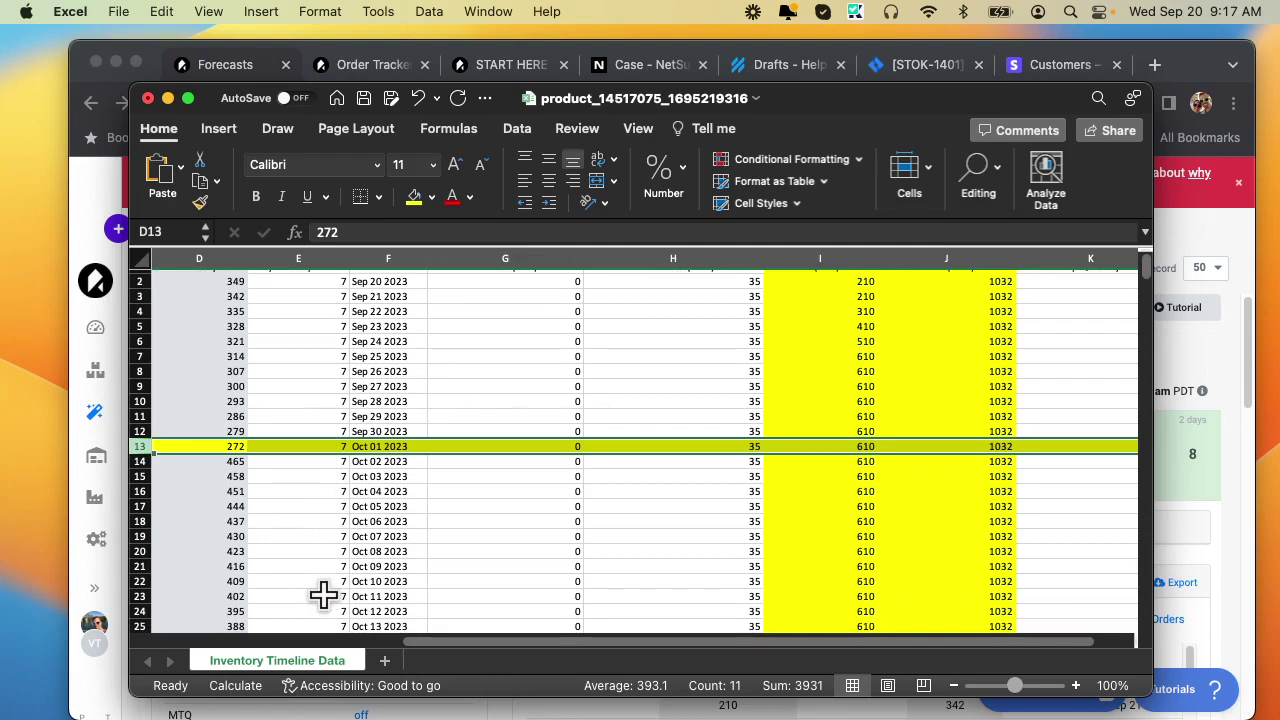
{"action": "scroll", "coordinate": [322, 596], "scroll_direction": "down", "scroll_amount": 2}
{"action": "left_click", "coordinate": [302, 430]}
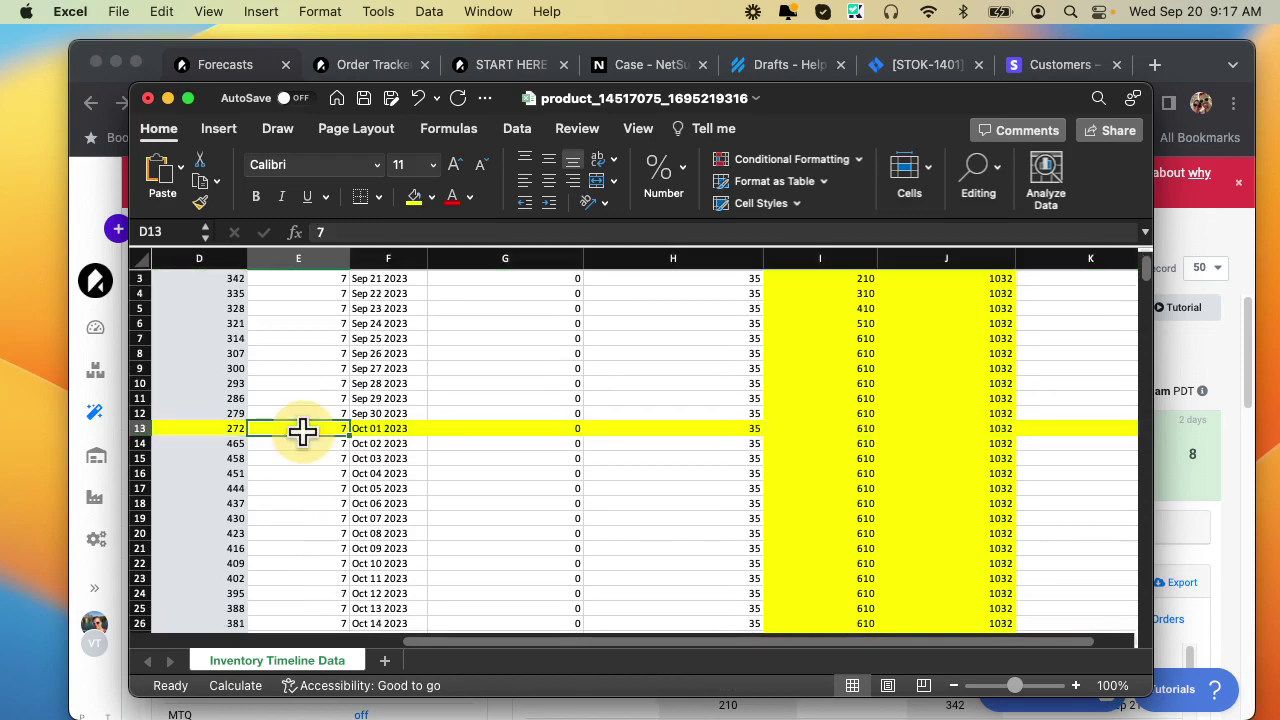
{"action": "left_click_drag", "start_coordinate": [302, 430], "coordinate": [313, 336]}
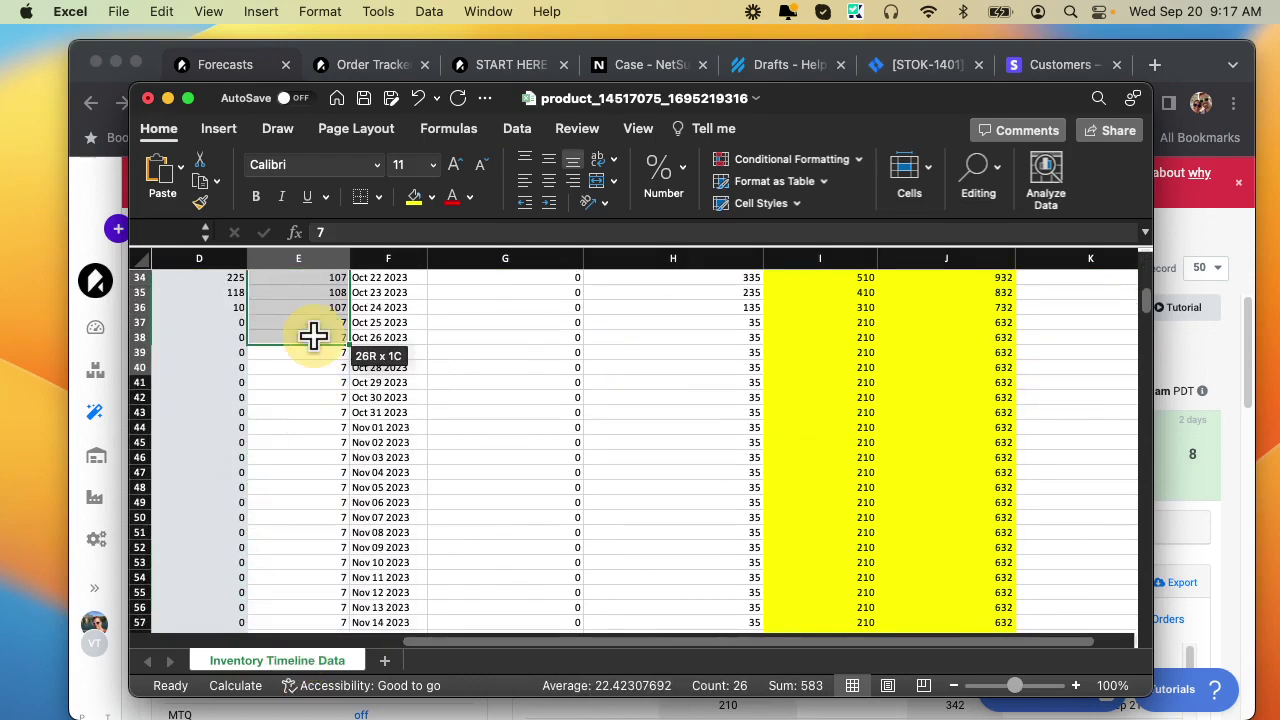
{"action": "left_click_drag", "start_coordinate": [313, 336], "coordinate": [307, 393]}
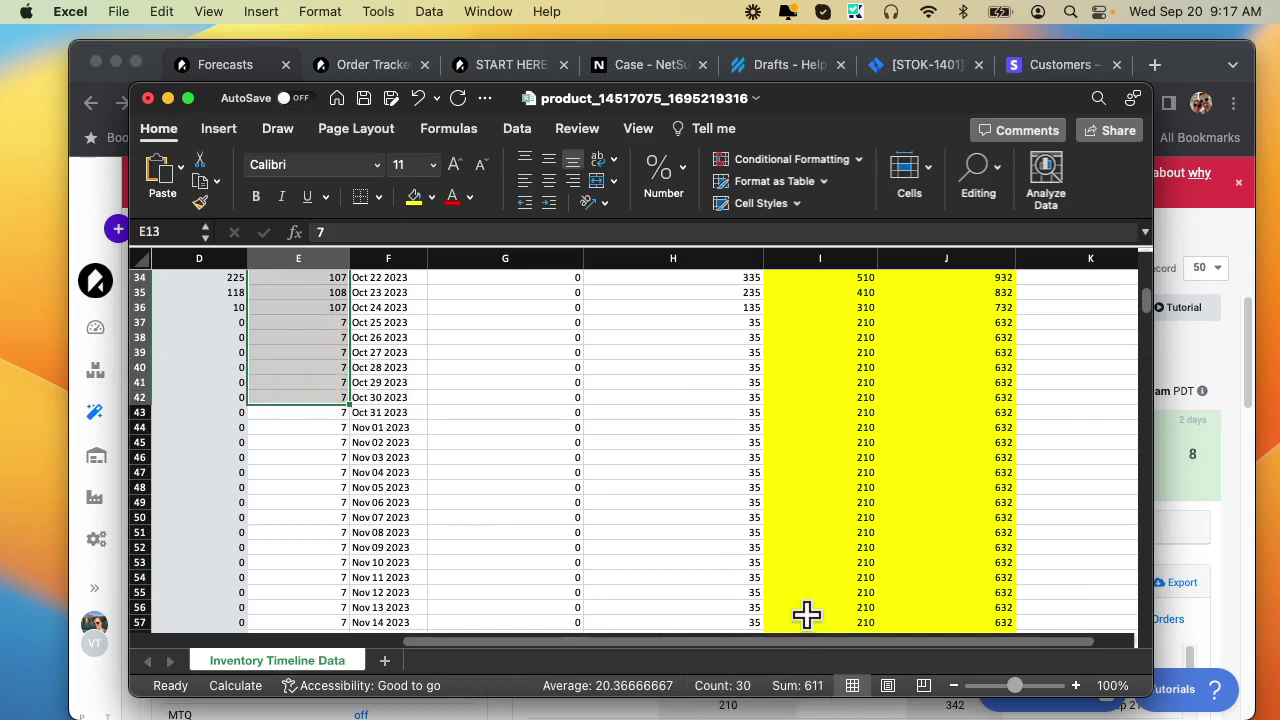
Step: Select the 90 Daily Velocity cells from Oct 01 to Dec 29 2023 to check their sum against the FBA max stock
{"action": "scroll", "coordinate": [808, 600], "scroll_direction": "up", "scroll_amount": 10}
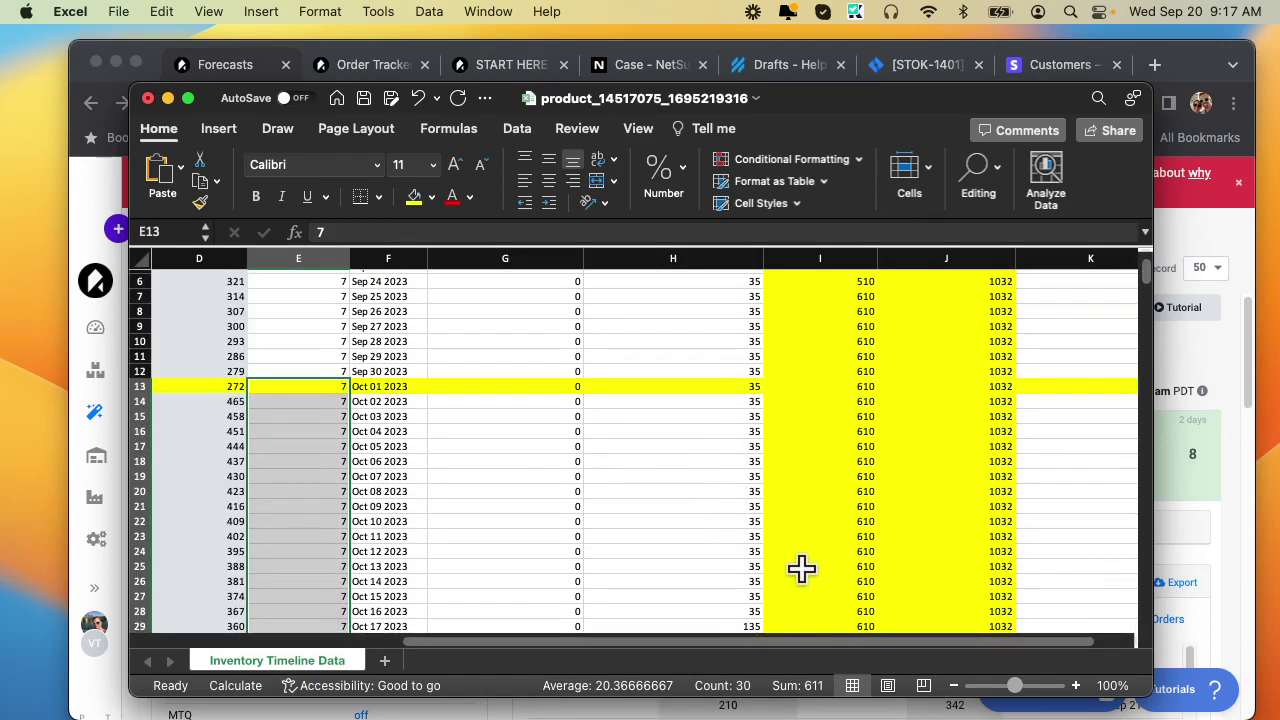
{"action": "scroll", "coordinate": [795, 565], "scroll_direction": "up", "scroll_amount": 2}
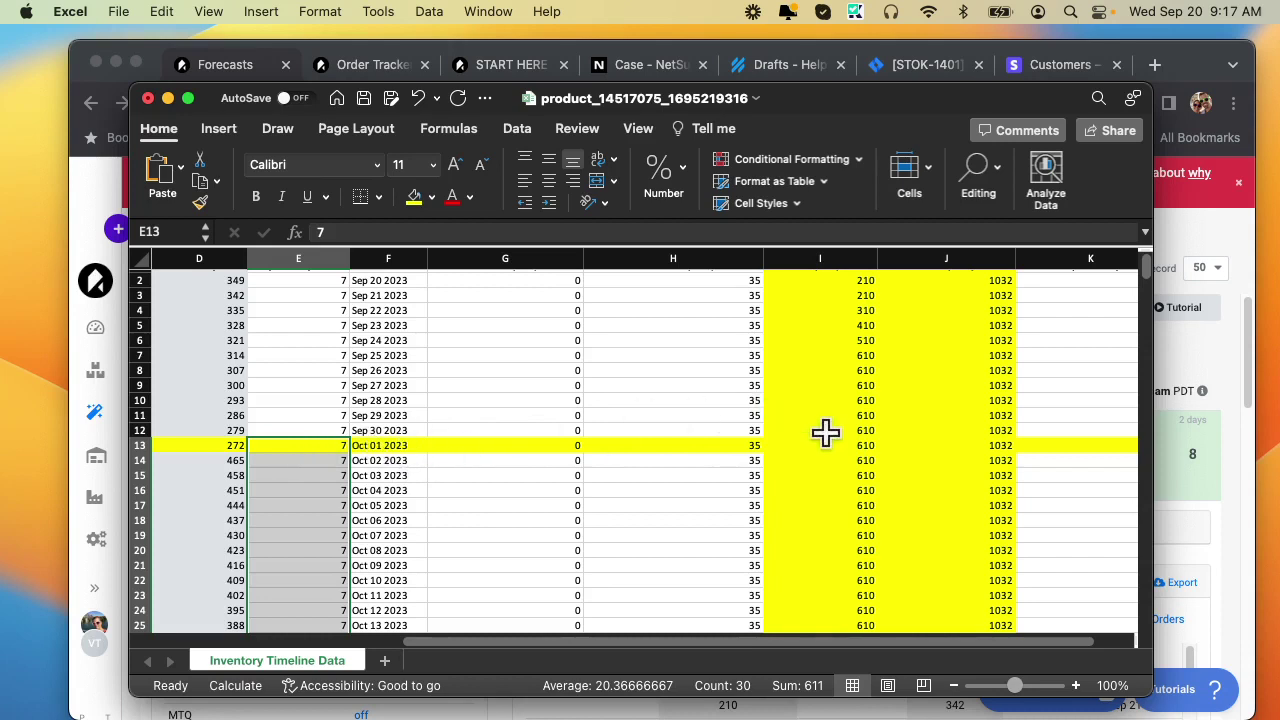
{"action": "left_click", "coordinate": [390, 461]}
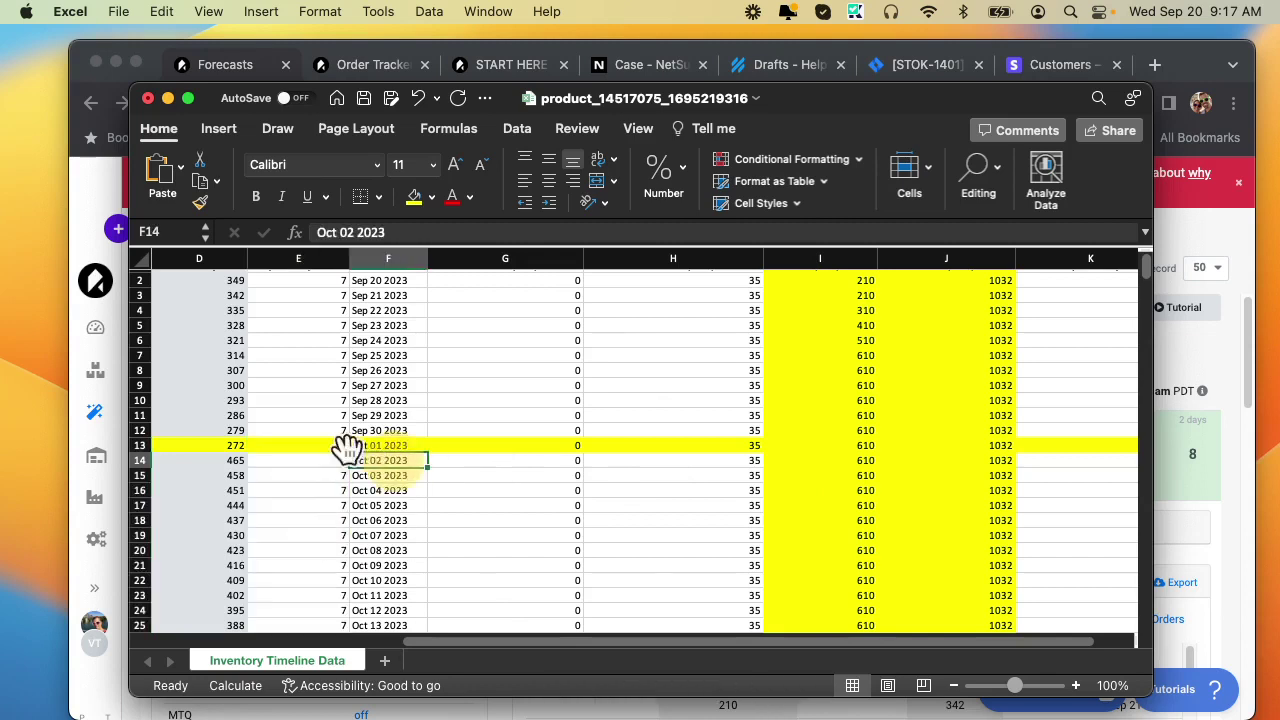
{"action": "left_click_drag", "start_coordinate": [308, 447], "coordinate": [334, 457]}
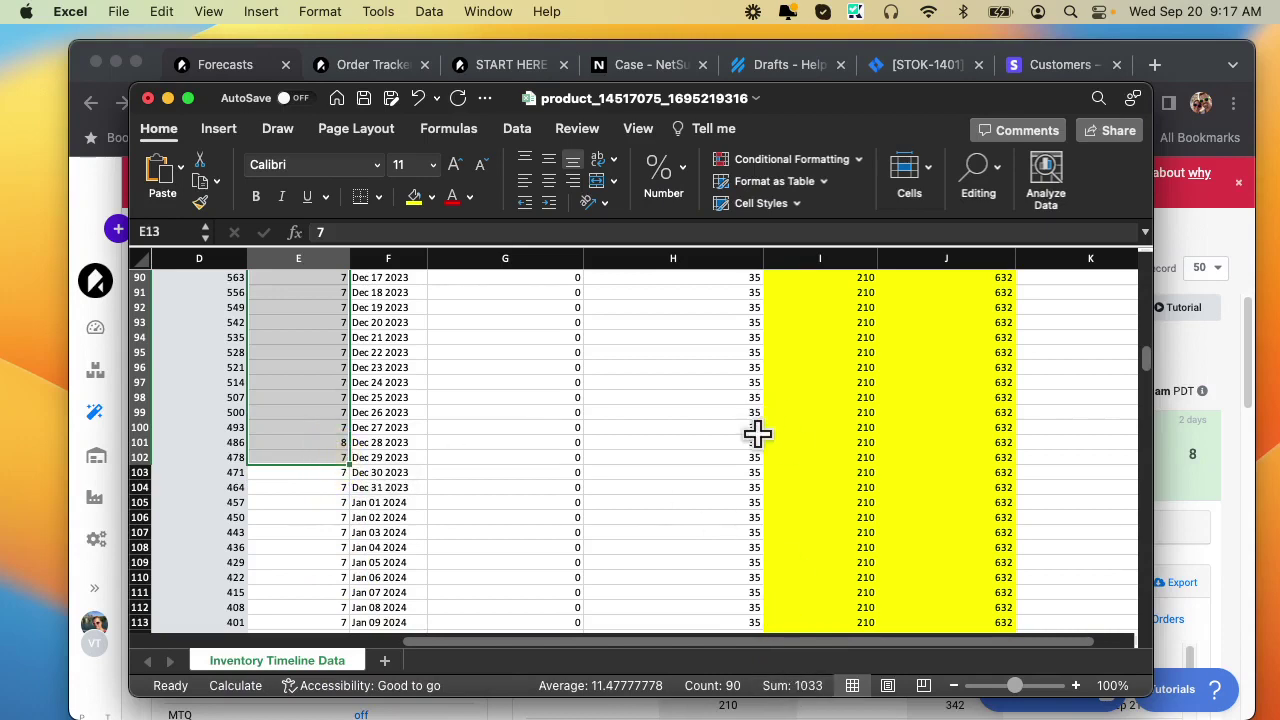
Step: Return to the Oct 01 2023 row, switch back to SoStocked, and check the estimated arrival of the Sep 20 2023 forecasted order
{"action": "scroll", "coordinate": [762, 410], "scroll_direction": "up", "scroll_amount": 5}
{"action": "scroll", "coordinate": [760, 433], "scroll_direction": "up", "scroll_amount": 15}
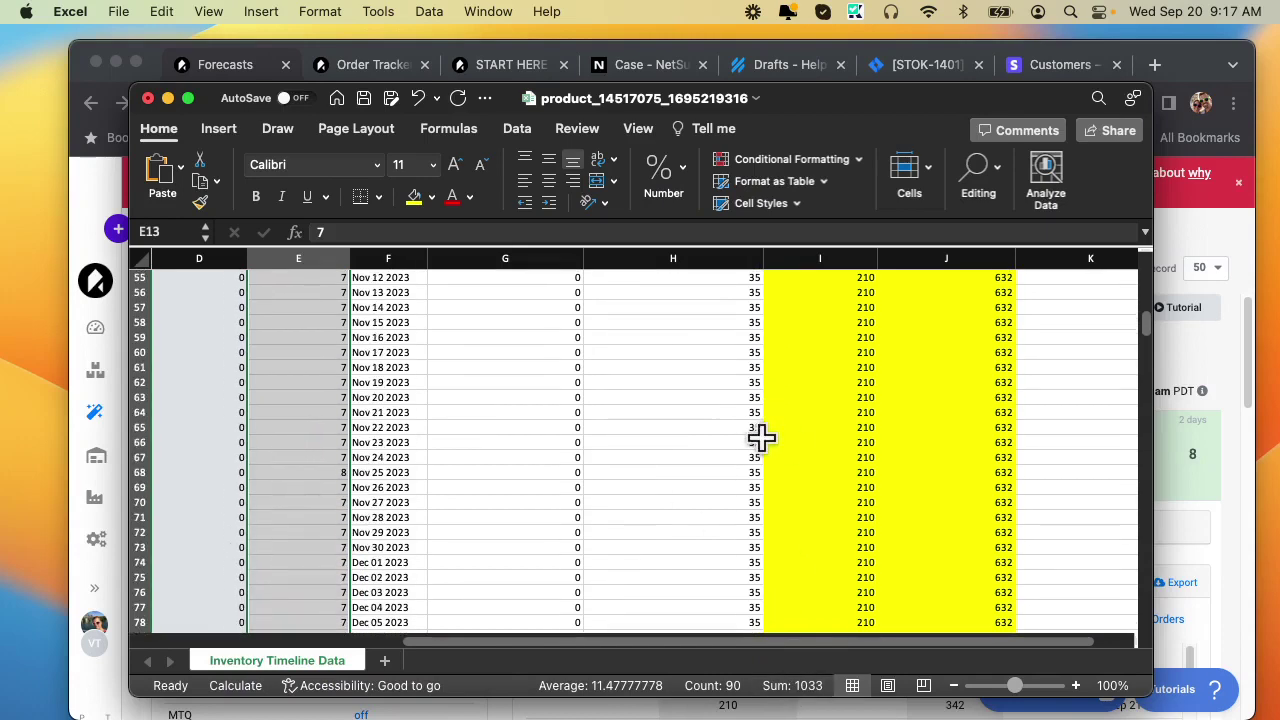
{"action": "scroll", "coordinate": [757, 440], "scroll_direction": "up", "scroll_amount": 8}
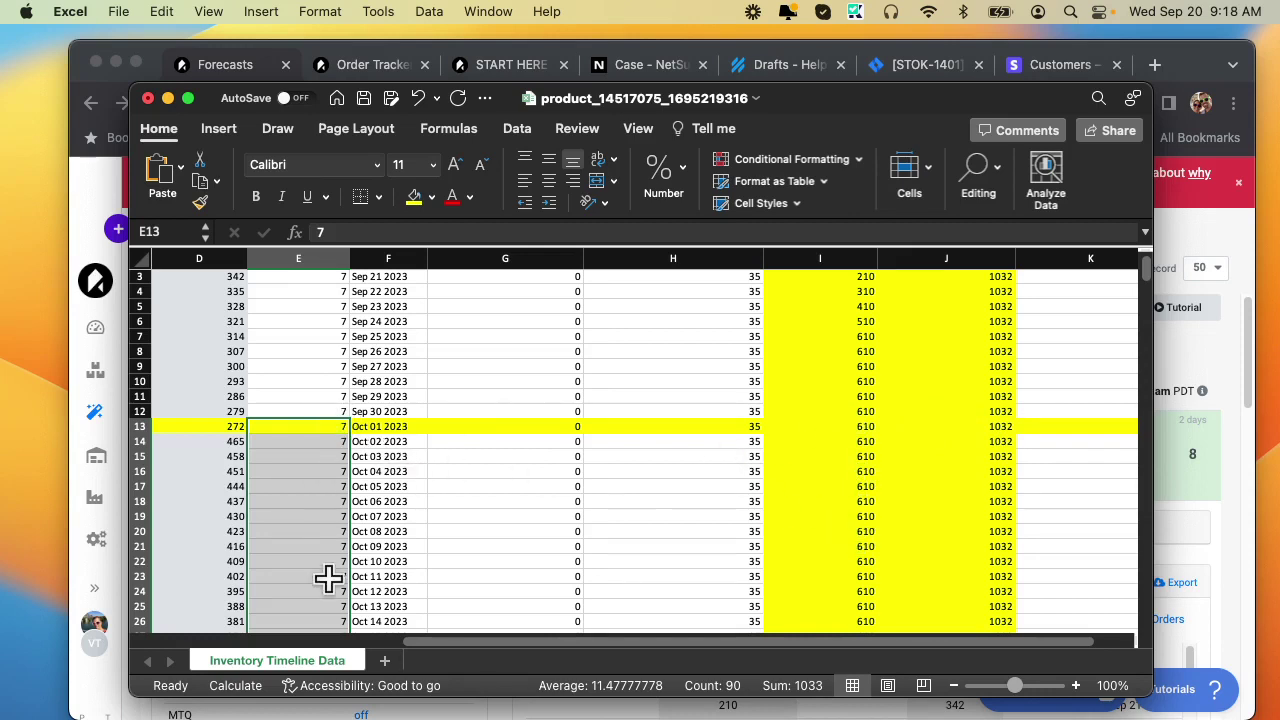
{"action": "left_click", "coordinate": [1204, 356]}
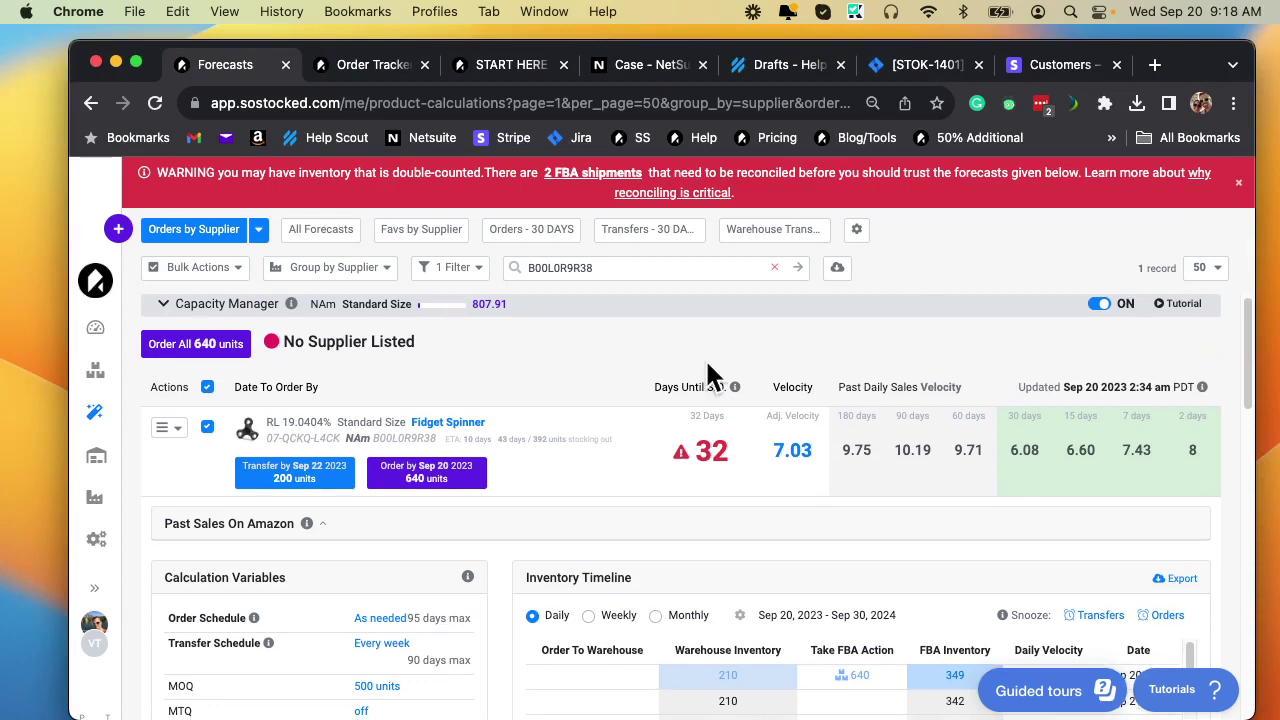
{"action": "scroll", "coordinate": [490, 570], "scroll_direction": "down", "scroll_amount": 3}
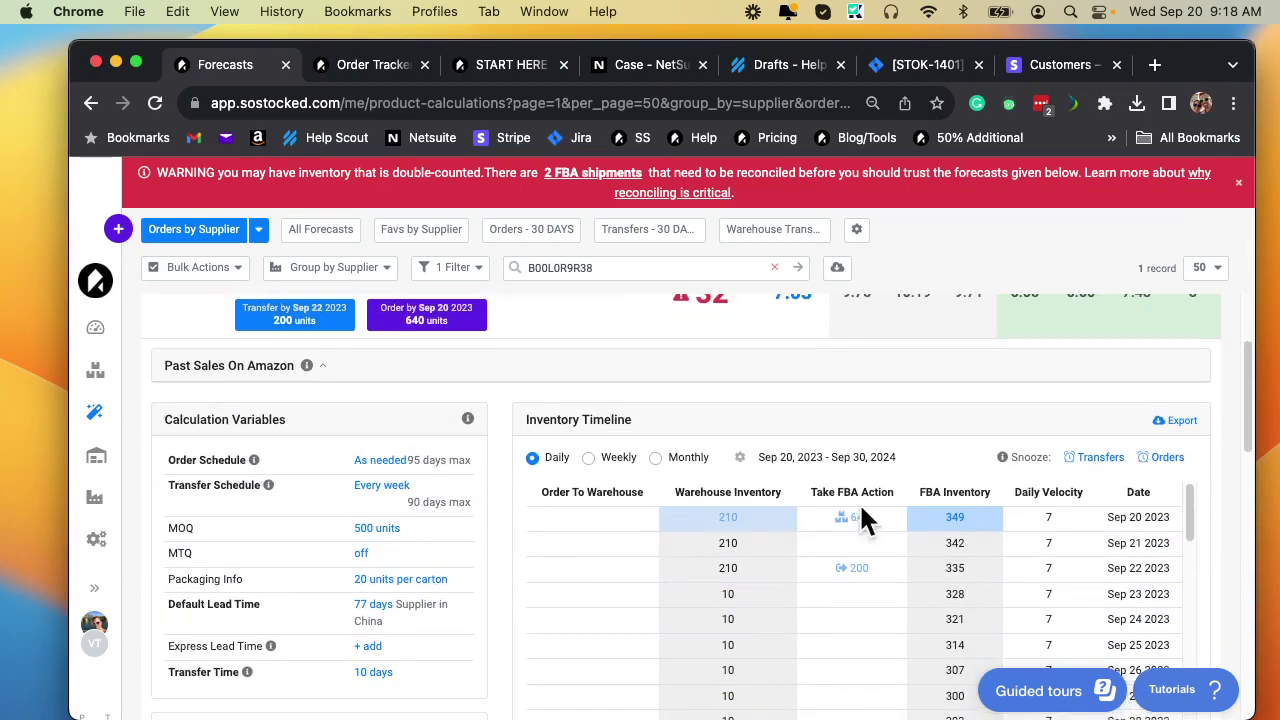
{"action": "scroll", "coordinate": [1072, 380], "scroll_direction": "up", "scroll_amount": 3}
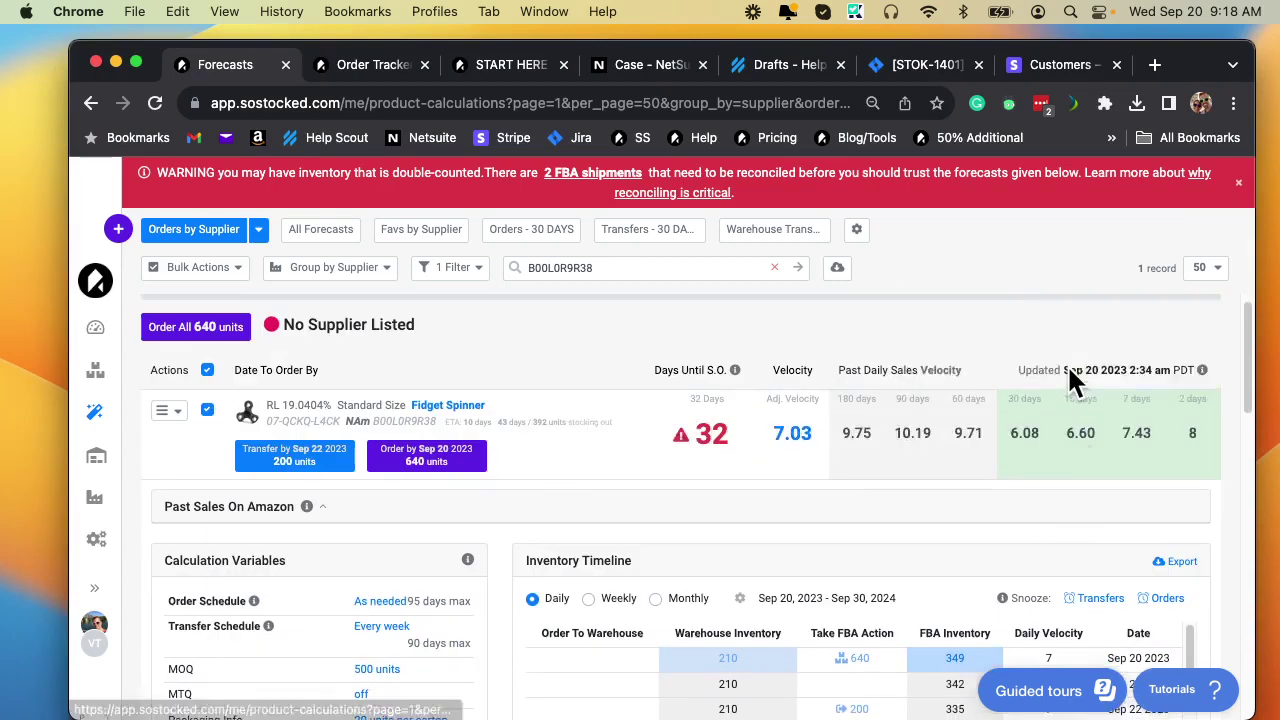
{"action": "scroll", "coordinate": [1072, 380], "scroll_direction": "up", "scroll_amount": 1}
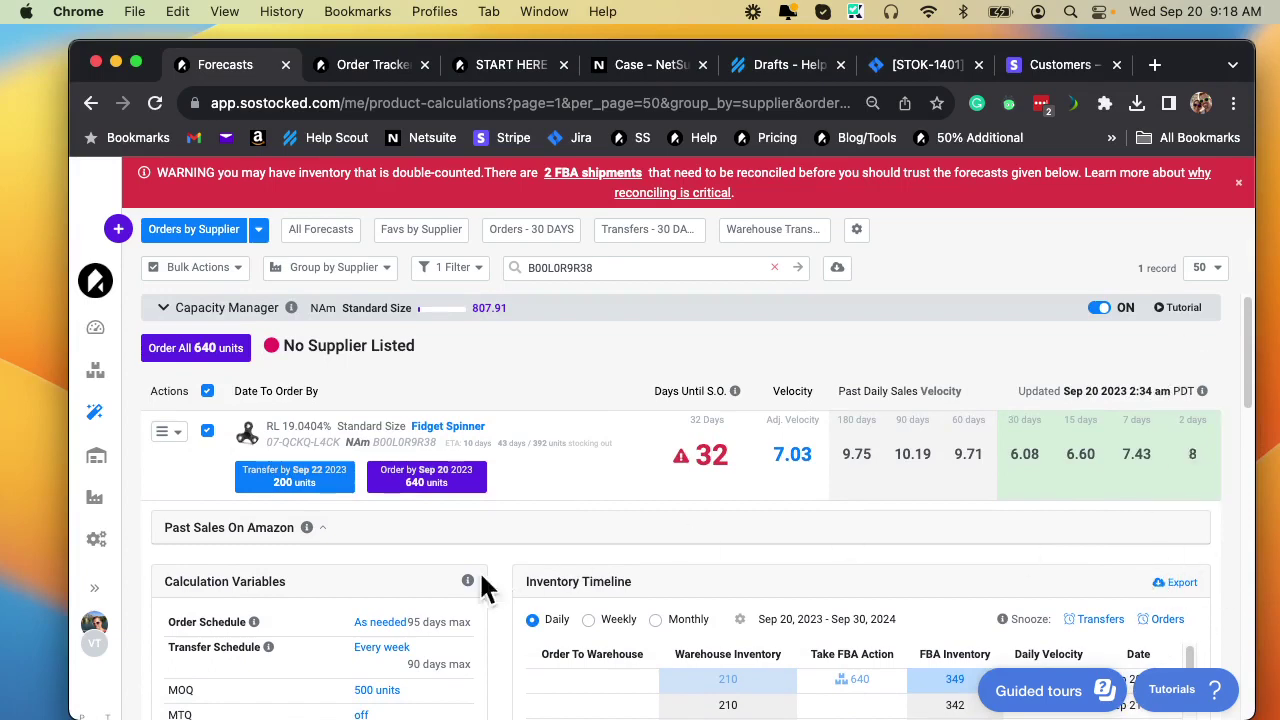
{"action": "scroll", "coordinate": [425, 465], "scroll_direction": "down", "scroll_amount": 4}
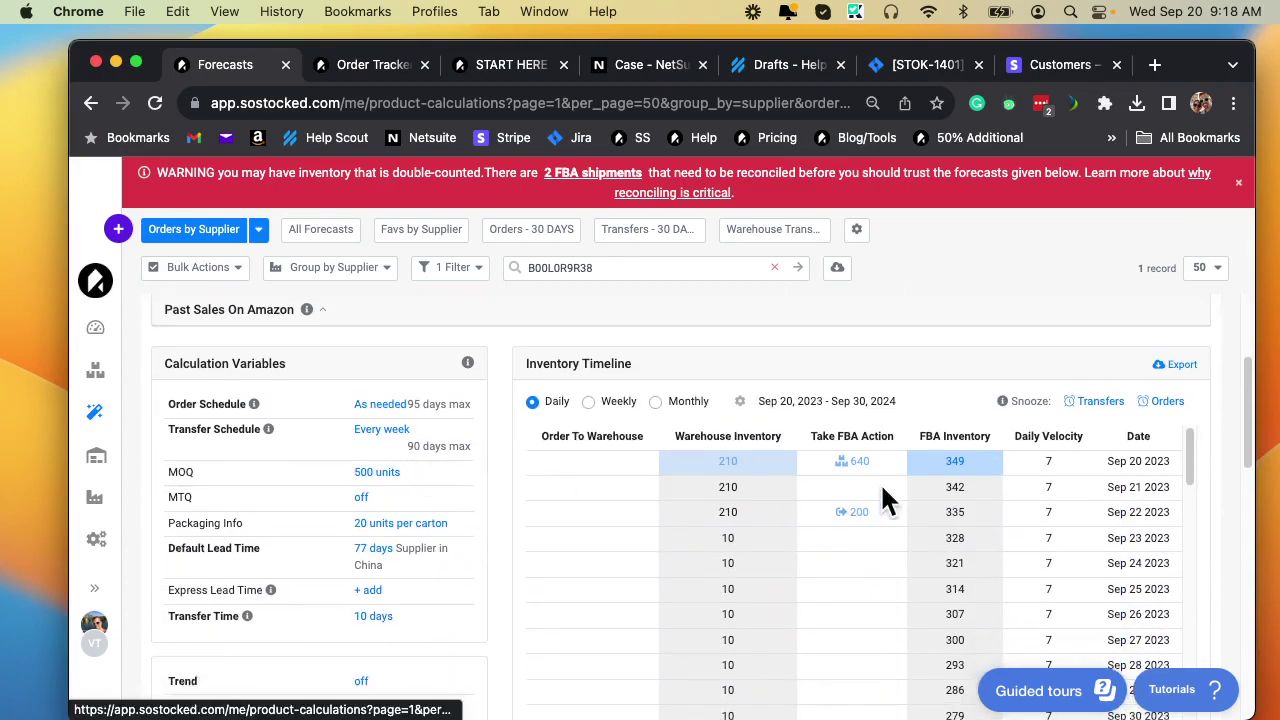
{"action": "mouse_move", "coordinate": [866, 480]}
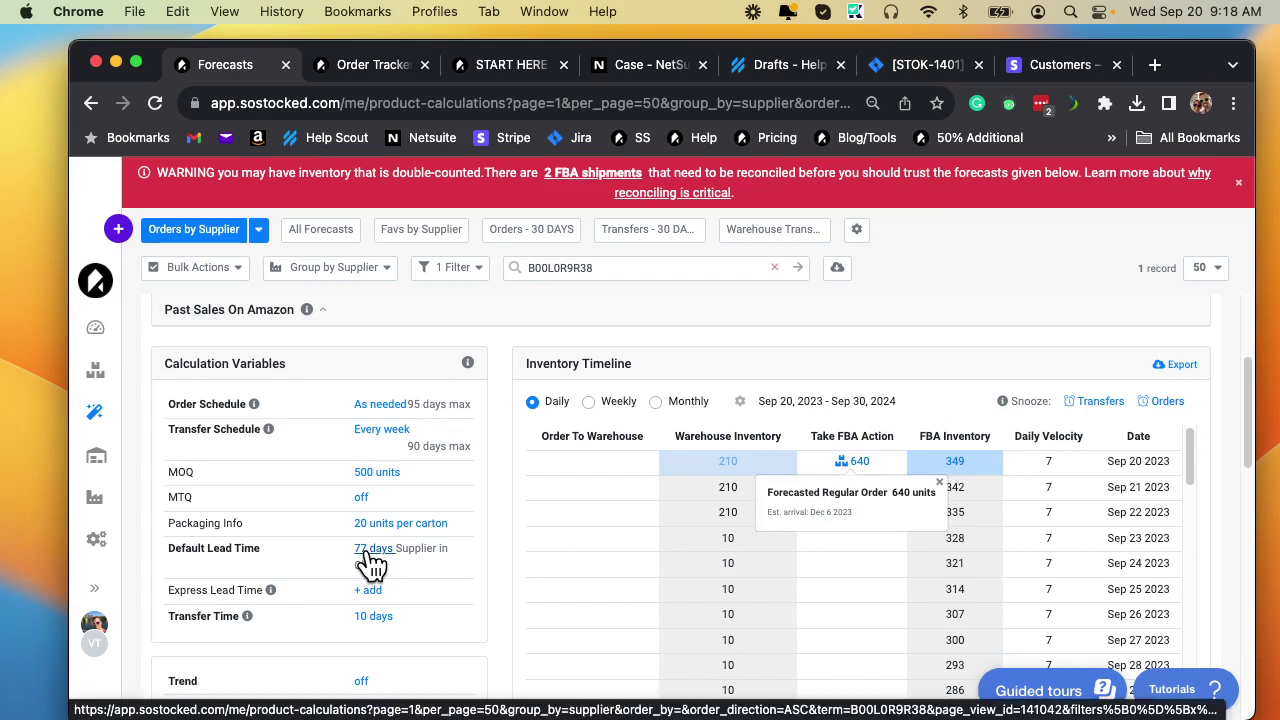
{"action": "left_click", "coordinate": [939, 483]}
Step: Find the forecasted order's arrival on Dec 6 2023 in the FBA Inventory column of the Inventory Timeline
{"action": "scroll", "coordinate": [692, 545], "scroll_direction": "down", "scroll_amount": 12}
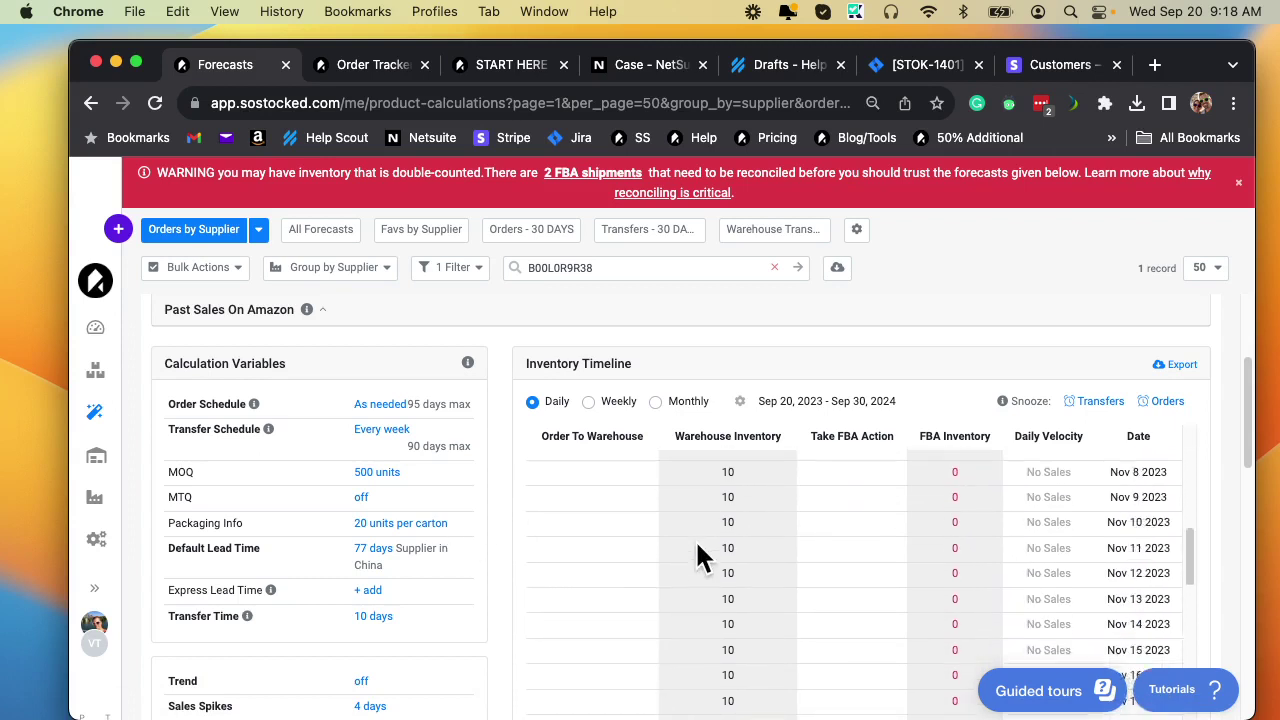
{"action": "scroll", "coordinate": [697, 557], "scroll_direction": "down", "scroll_amount": 5}
{"action": "scroll", "coordinate": [380, 563], "scroll_direction": "down", "scroll_amount": 3}
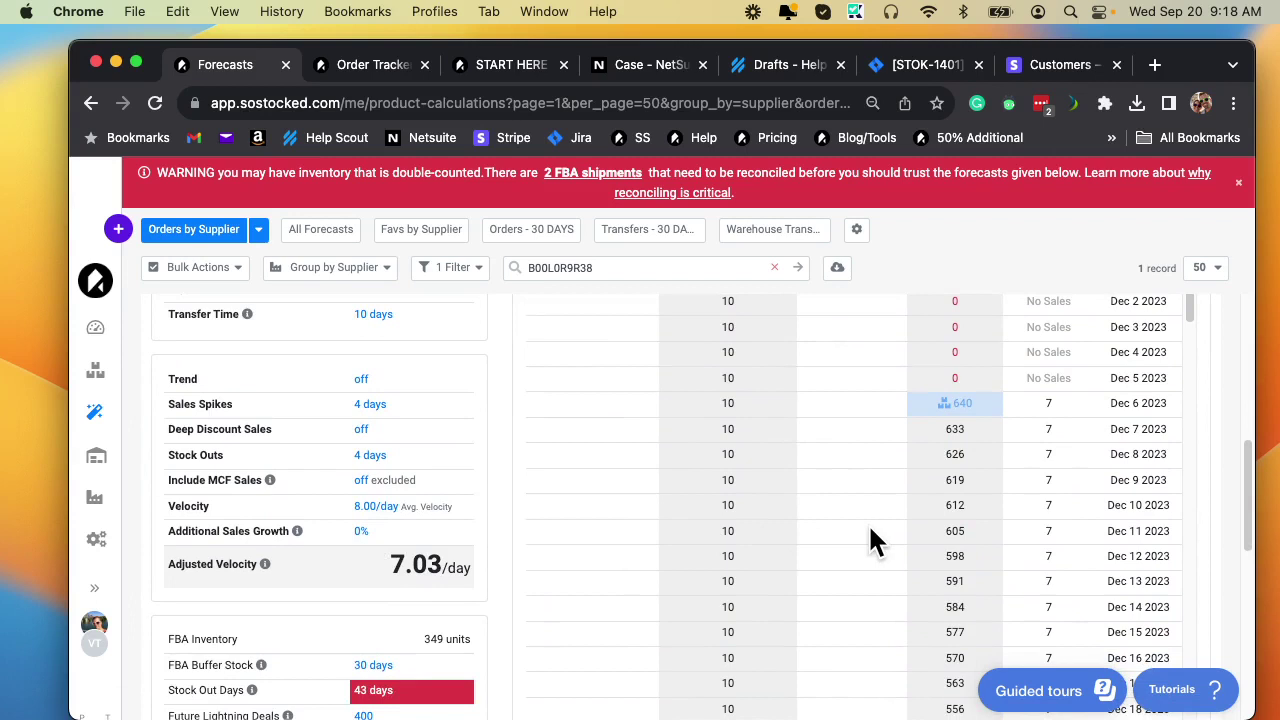
{"action": "scroll", "coordinate": [785, 543], "scroll_direction": "up", "scroll_amount": 1}
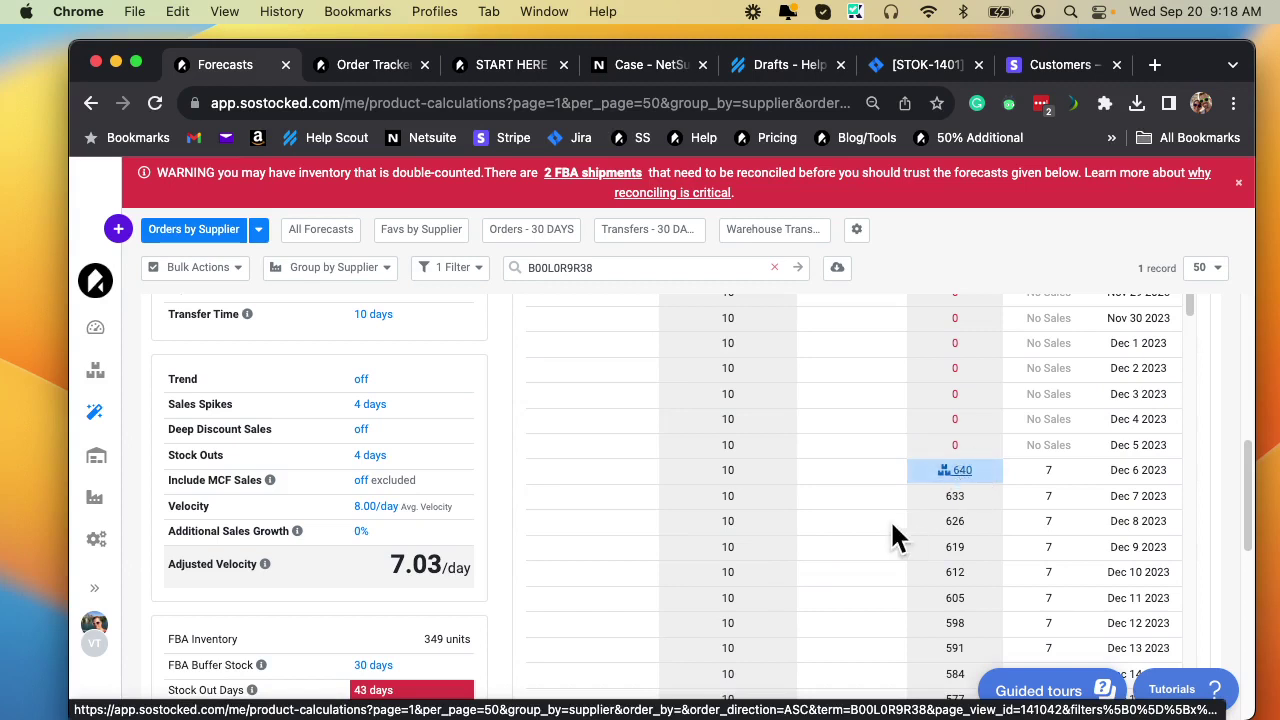
{"action": "scroll", "coordinate": [790, 510], "scroll_direction": "down", "scroll_amount": 1}
{"action": "scroll", "coordinate": [790, 510], "scroll_direction": "down", "scroll_amount": 3}
{"action": "mouse_move", "coordinate": [630, 705]}
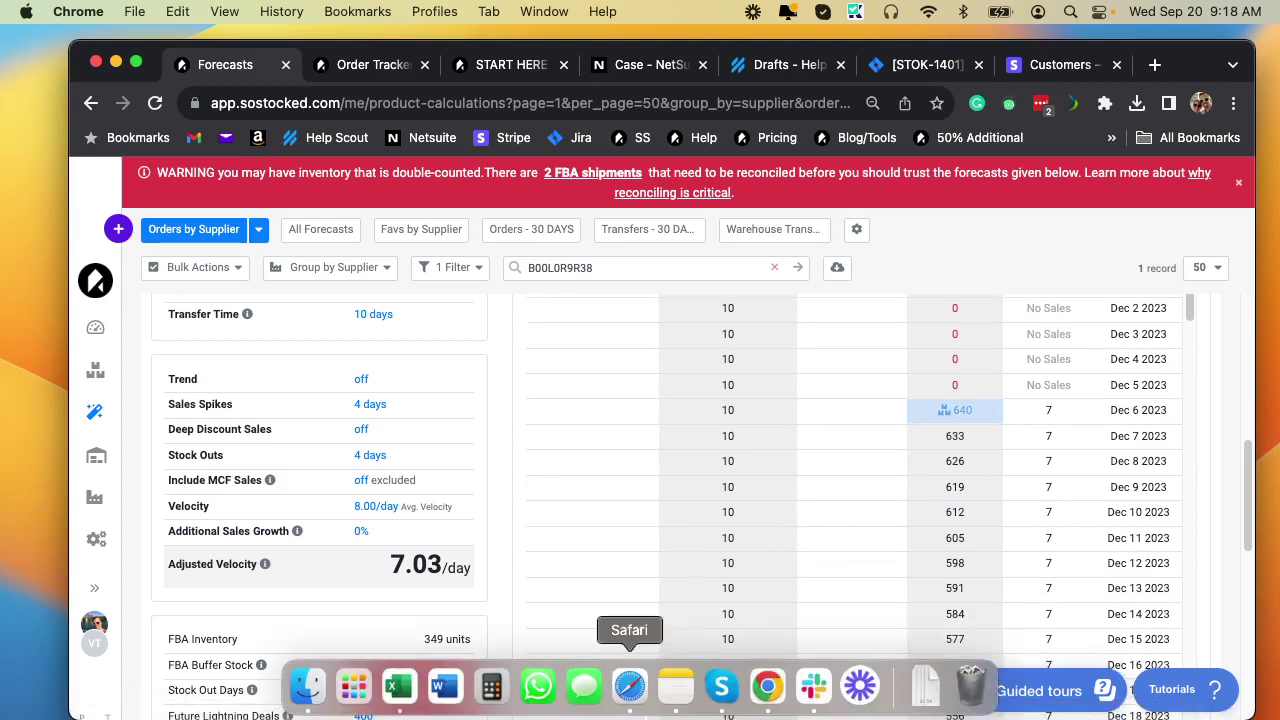
Step: Switch to the exported spreadsheet in Excel and highlight the Dec 06 2023 row in yellow
{"action": "left_click", "coordinate": [399, 687]}
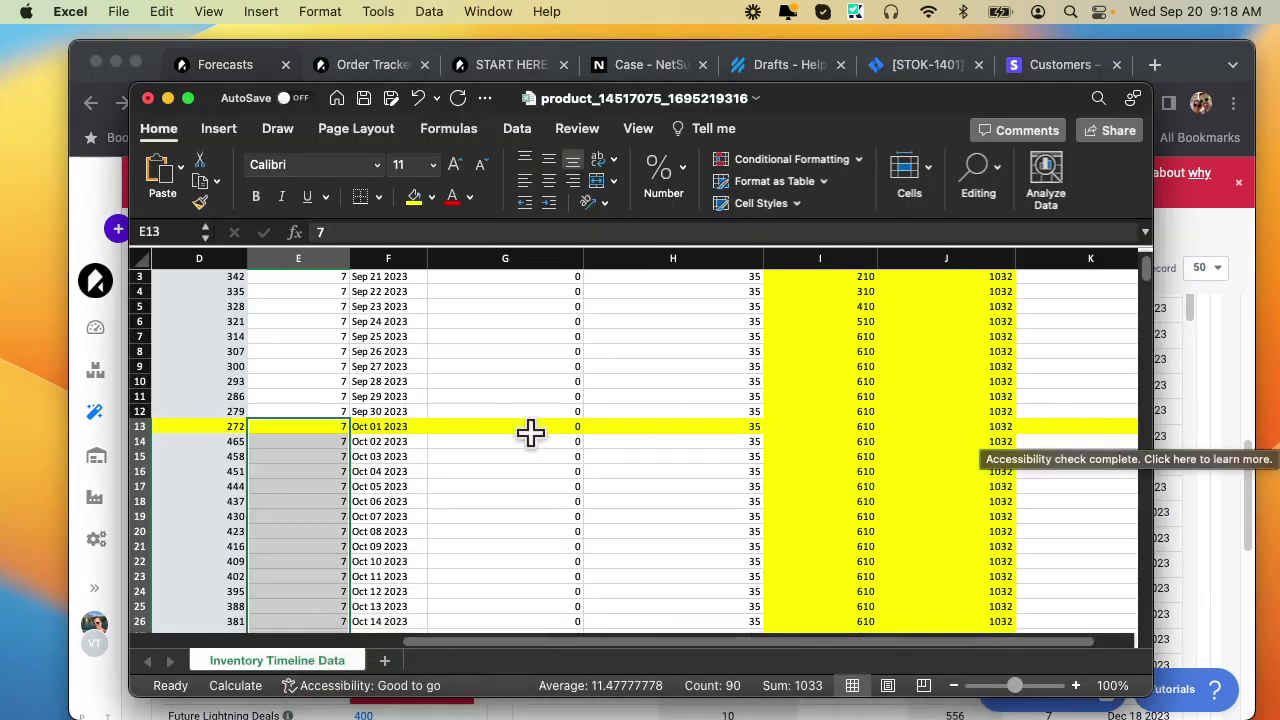
{"action": "left_click", "coordinate": [335, 427]}
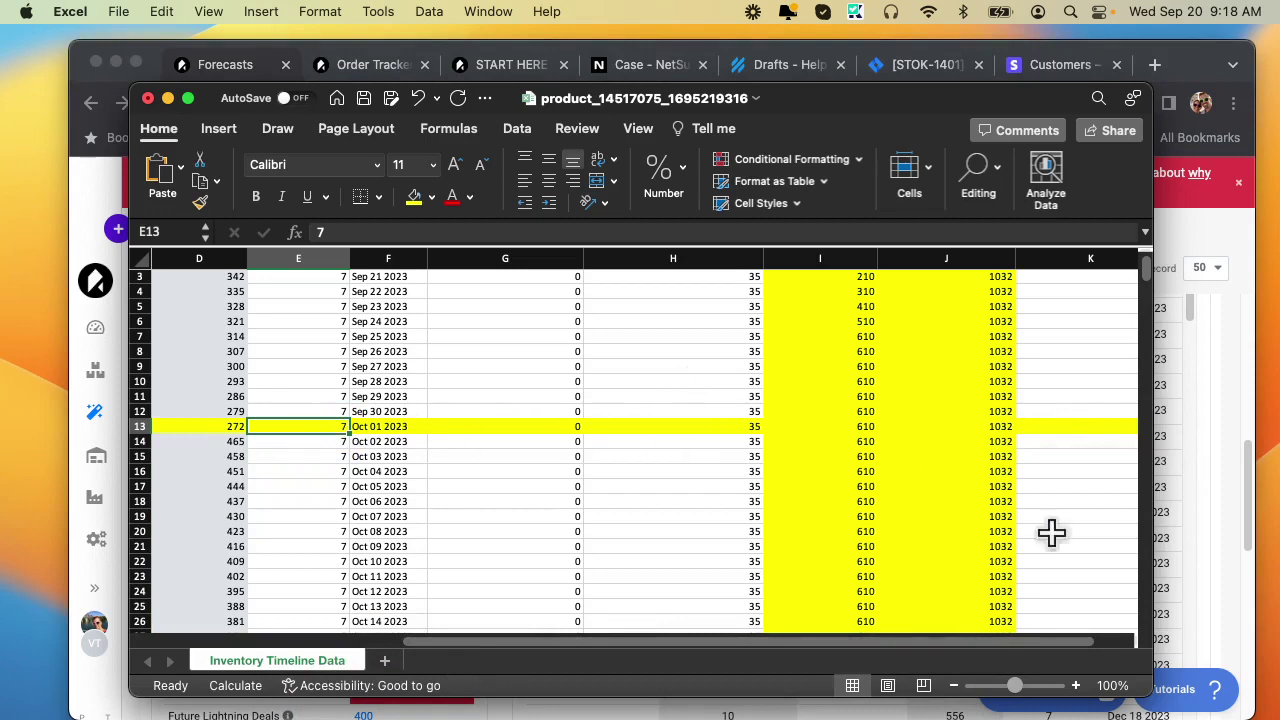
{"action": "left_click", "coordinate": [1166, 523]}
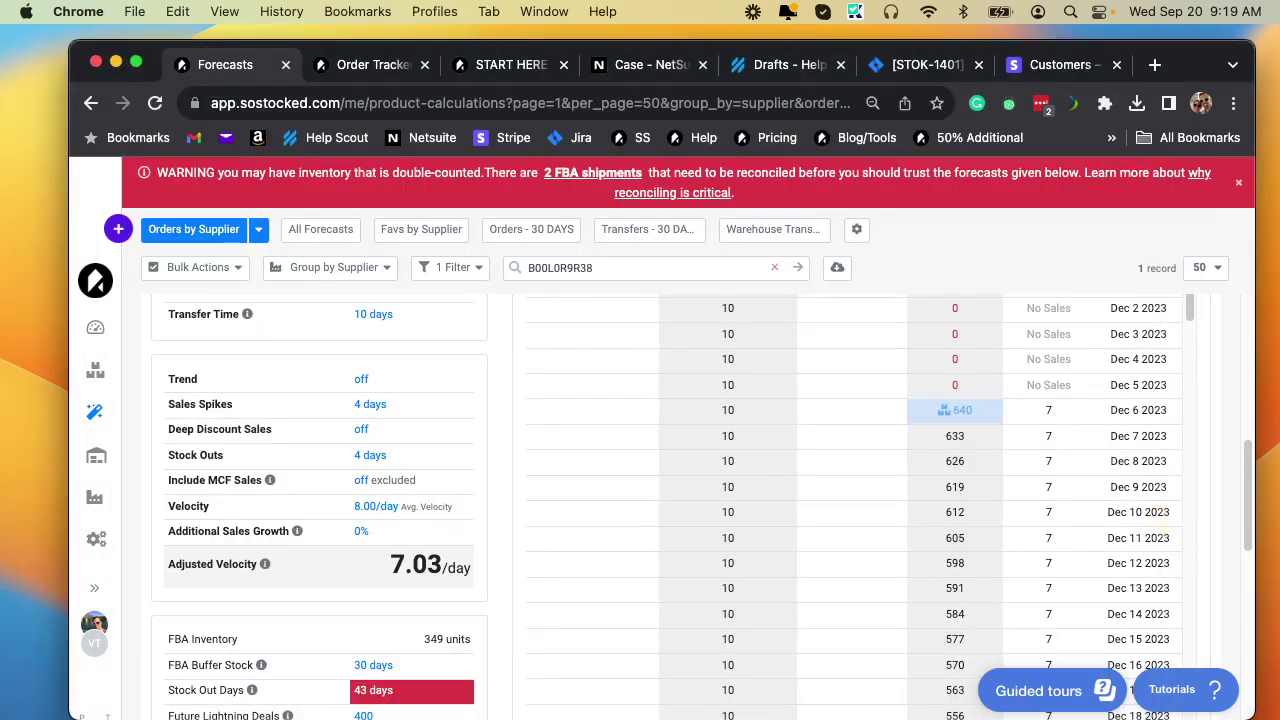
{"action": "left_click", "coordinate": [400, 690]}
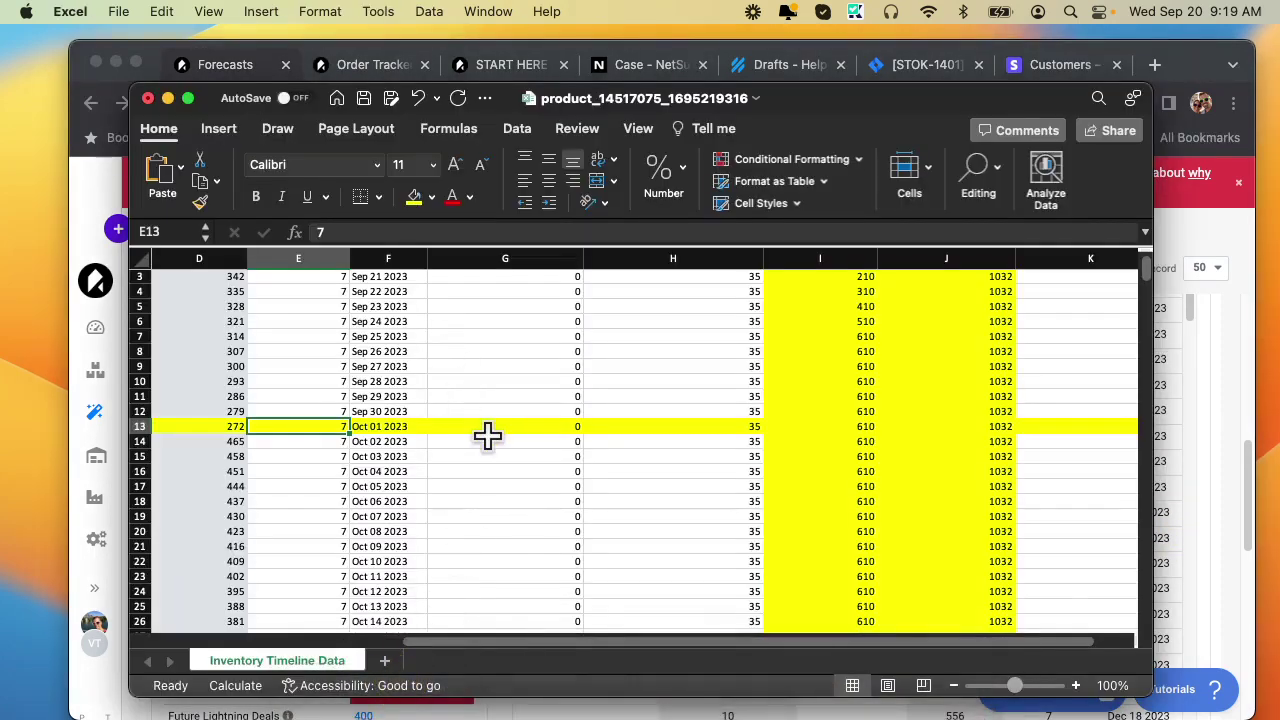
{"action": "scroll", "coordinate": [487, 433], "scroll_direction": "down", "scroll_amount": 10}
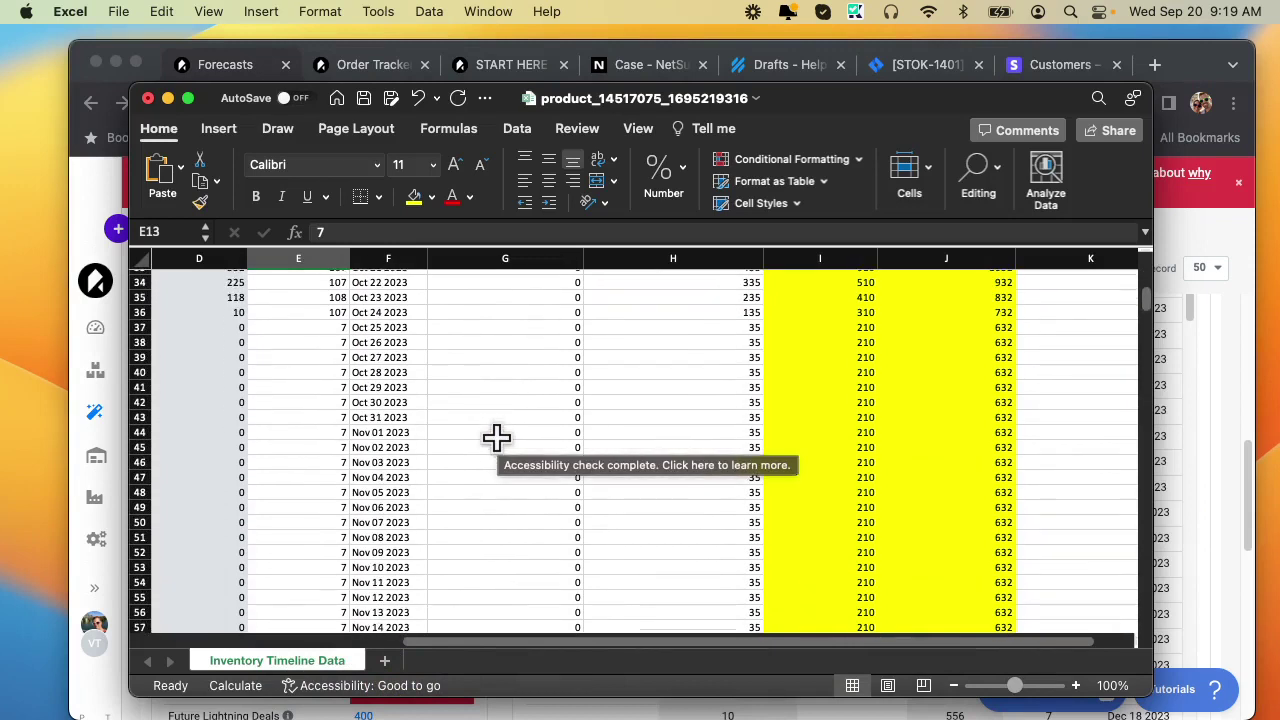
{"action": "scroll", "coordinate": [497, 437], "scroll_direction": "down", "scroll_amount": 11}
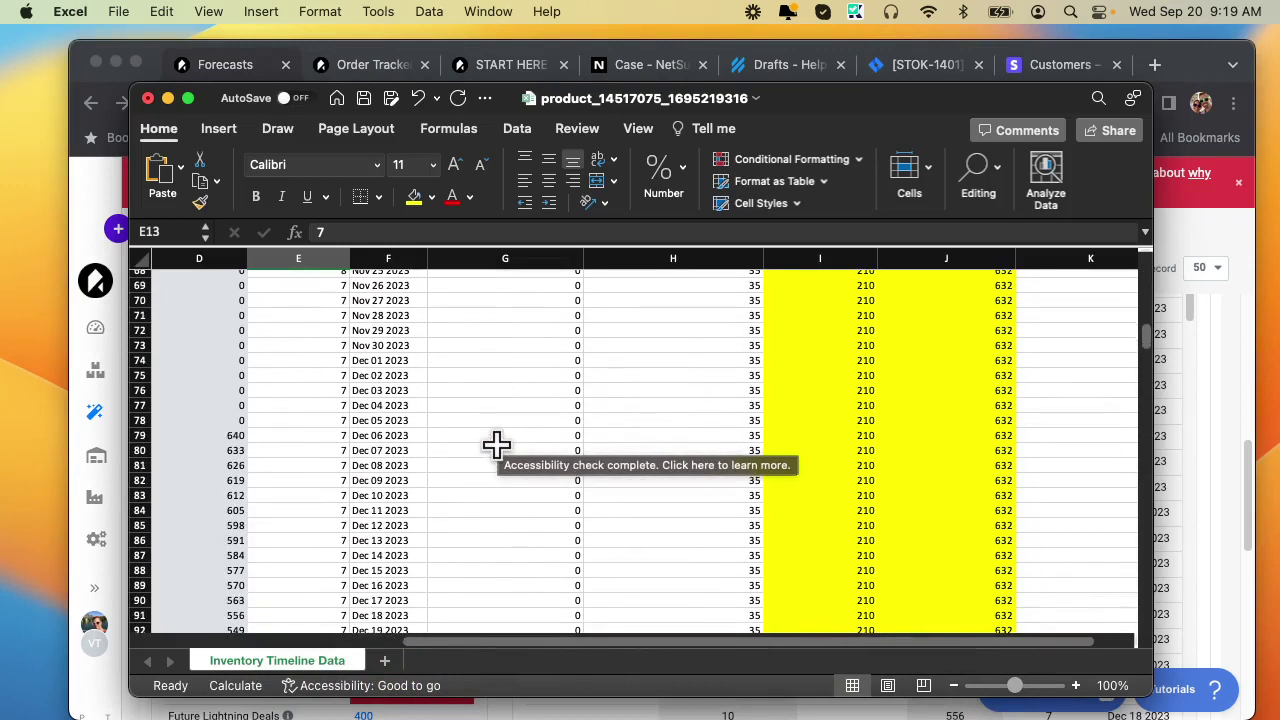
{"action": "left_click", "coordinate": [141, 435]}
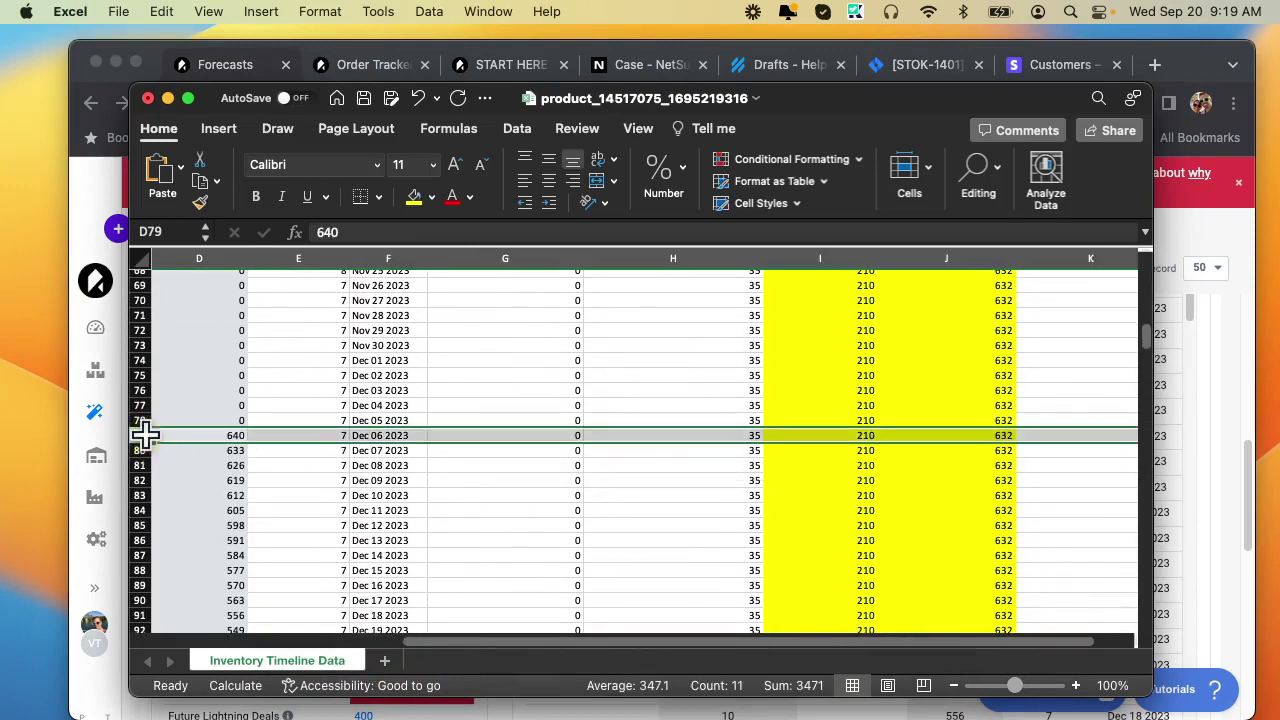
{"action": "left_click", "coordinate": [414, 197]}
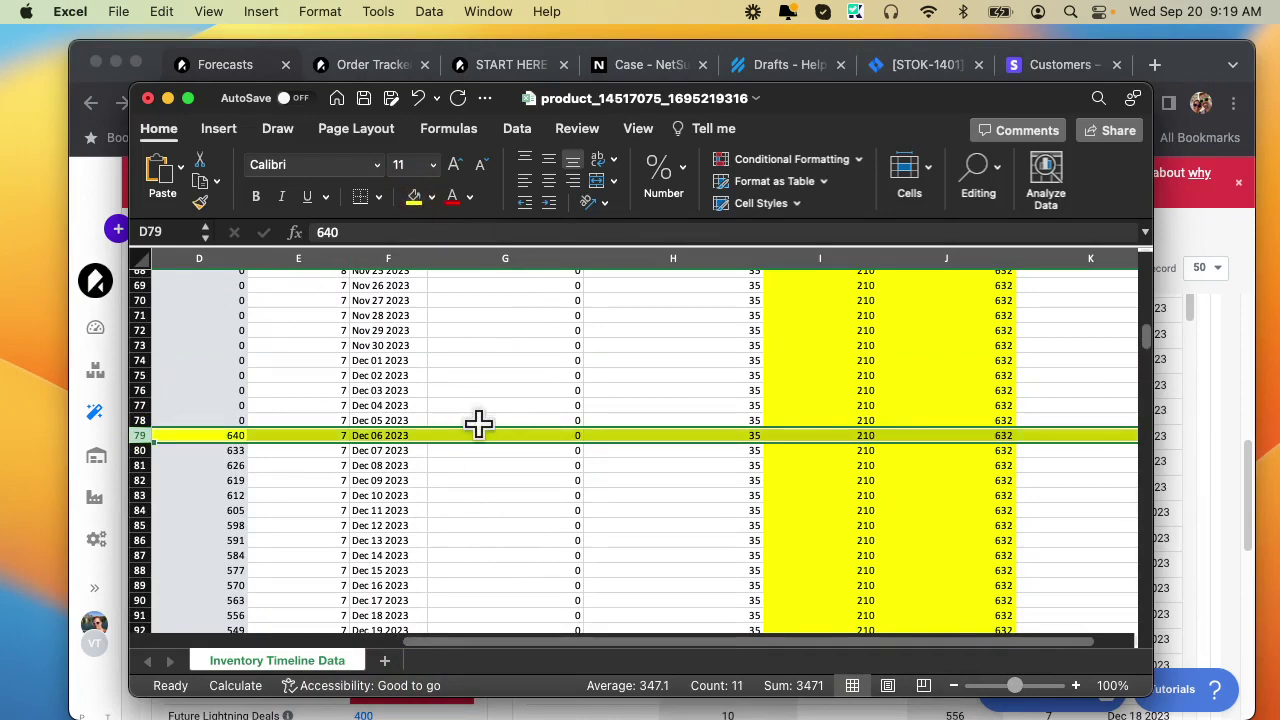
Step: Select the 90 Daily Velocity cells from Dec 06 2023 to Mar 04 2024 to check their sum against the FBA max stock
{"action": "left_click_drag", "start_coordinate": [325, 435], "coordinate": [323, 615]}
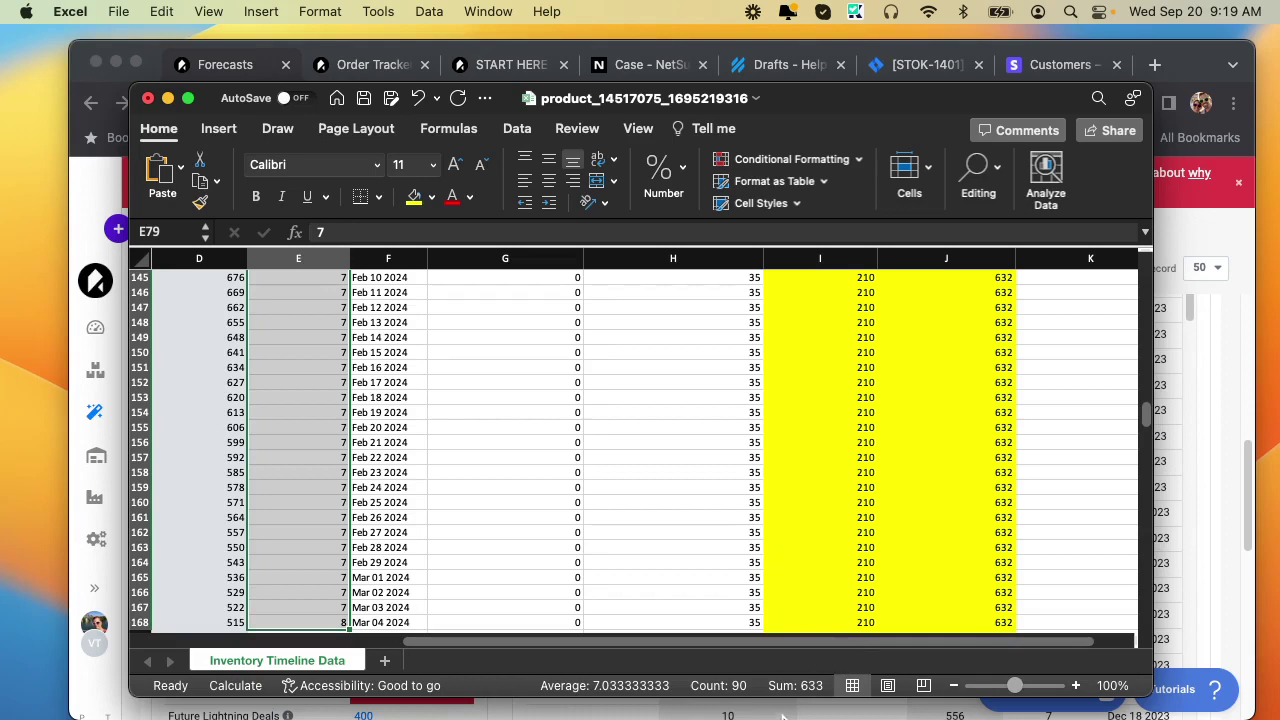
{"action": "scroll", "coordinate": [865, 580], "scroll_direction": "up", "scroll_amount": 4}
{"action": "scroll", "coordinate": [848, 530], "scroll_direction": "up", "scroll_amount": 16}
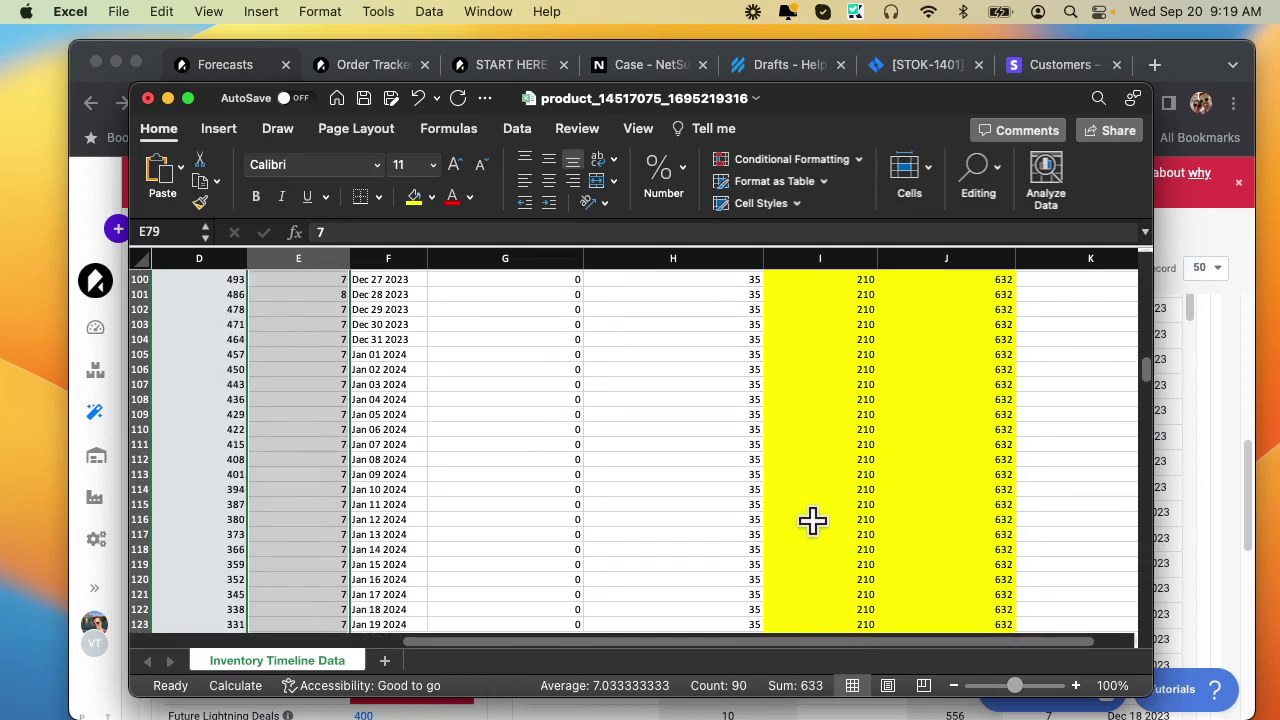
{"action": "scroll", "coordinate": [812, 523], "scroll_direction": "up", "scroll_amount": 5}
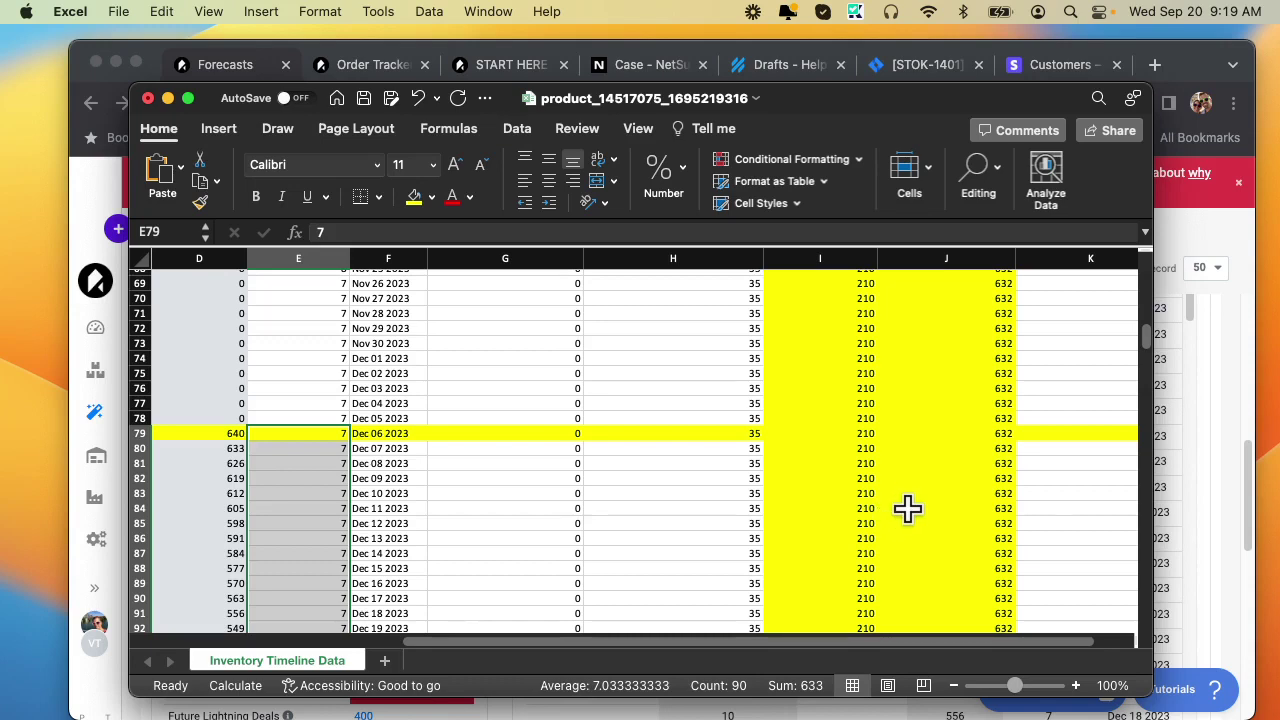
Step: Switch to SoStocked and compare the forecasted orders in the Inventory Timeline with the order schedule and lead time variables
{"action": "left_click", "coordinate": [1177, 458]}
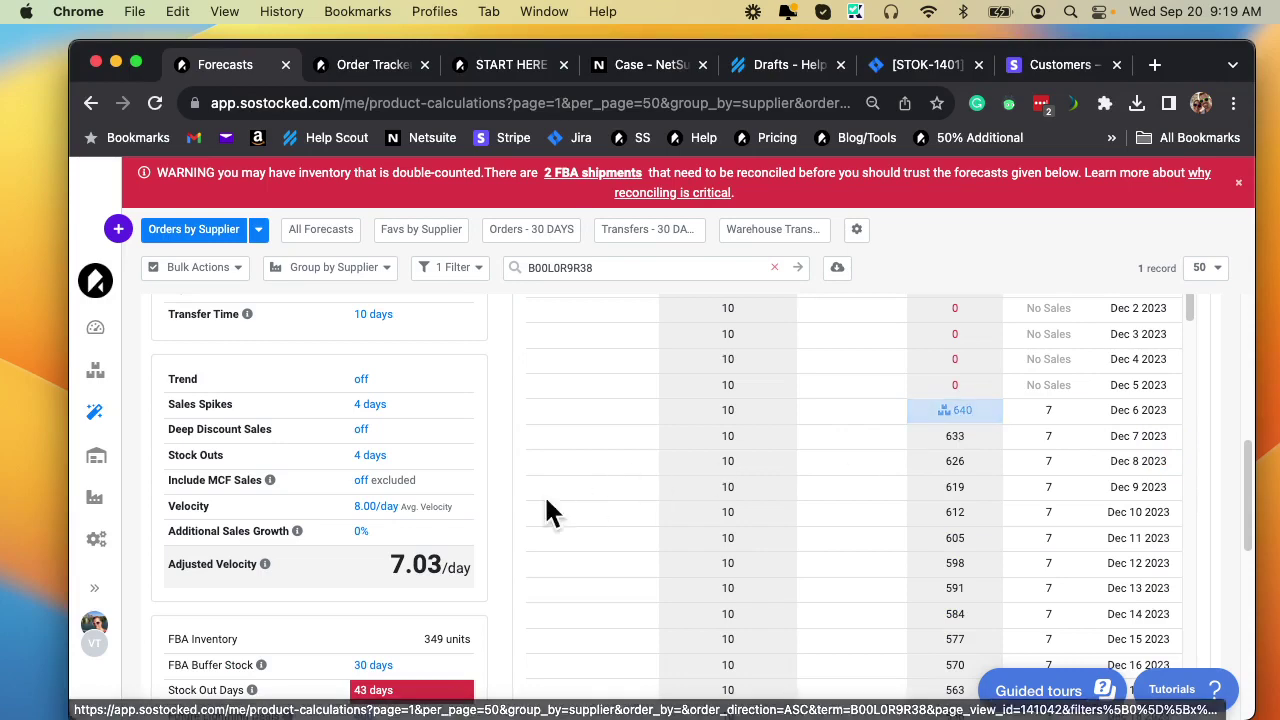
{"action": "scroll", "coordinate": [447, 497], "scroll_direction": "up", "scroll_amount": 3}
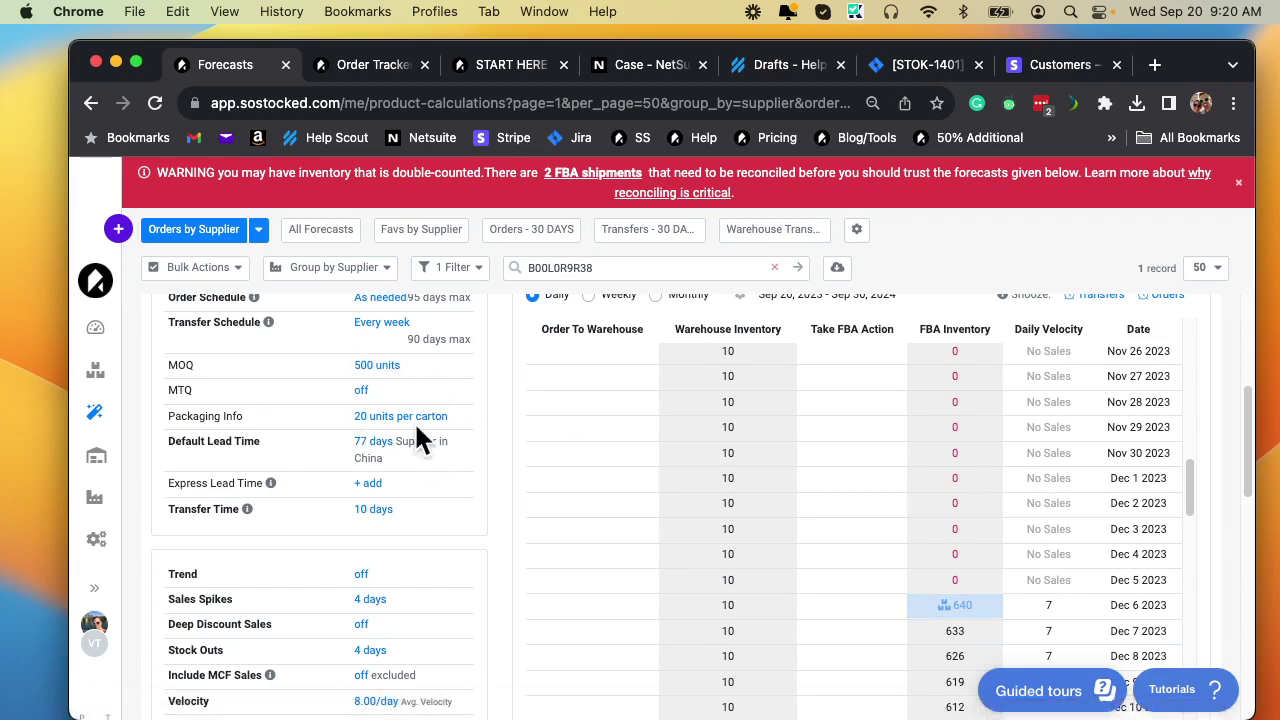
{"action": "left_click", "coordinate": [962, 608]}
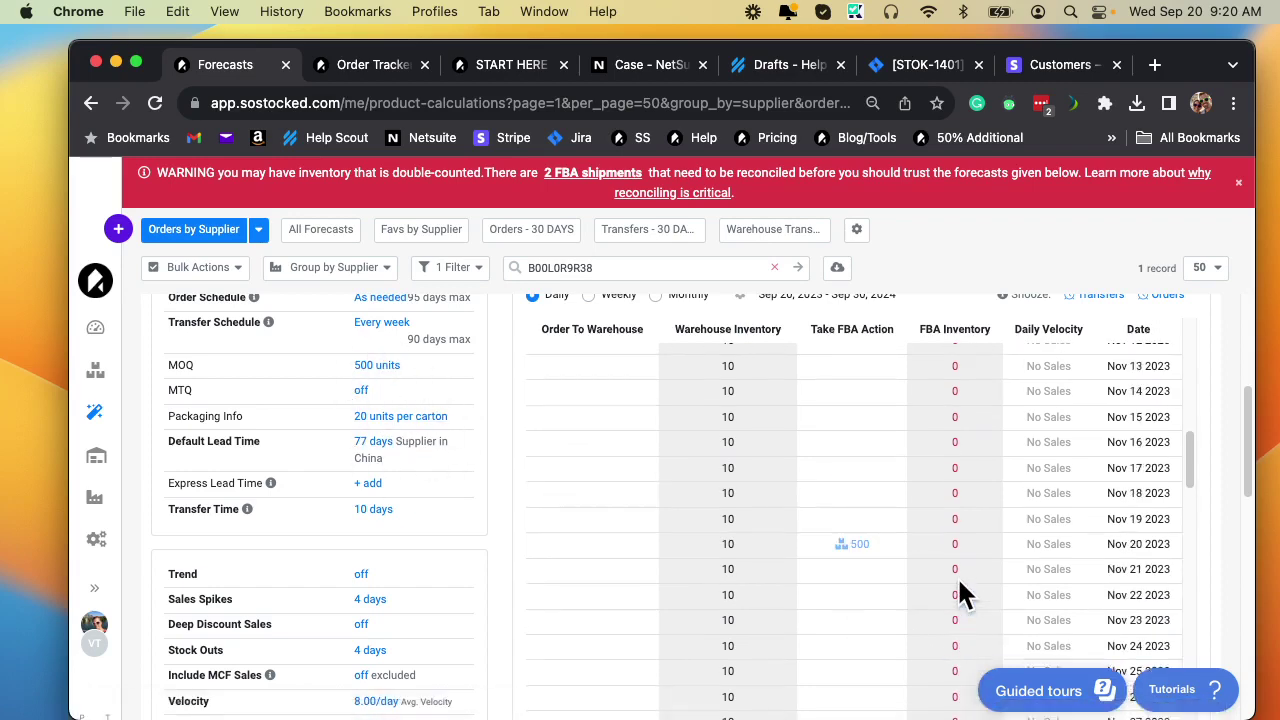
{"action": "scroll", "coordinate": [430, 548], "scroll_direction": "up", "scroll_amount": 5}
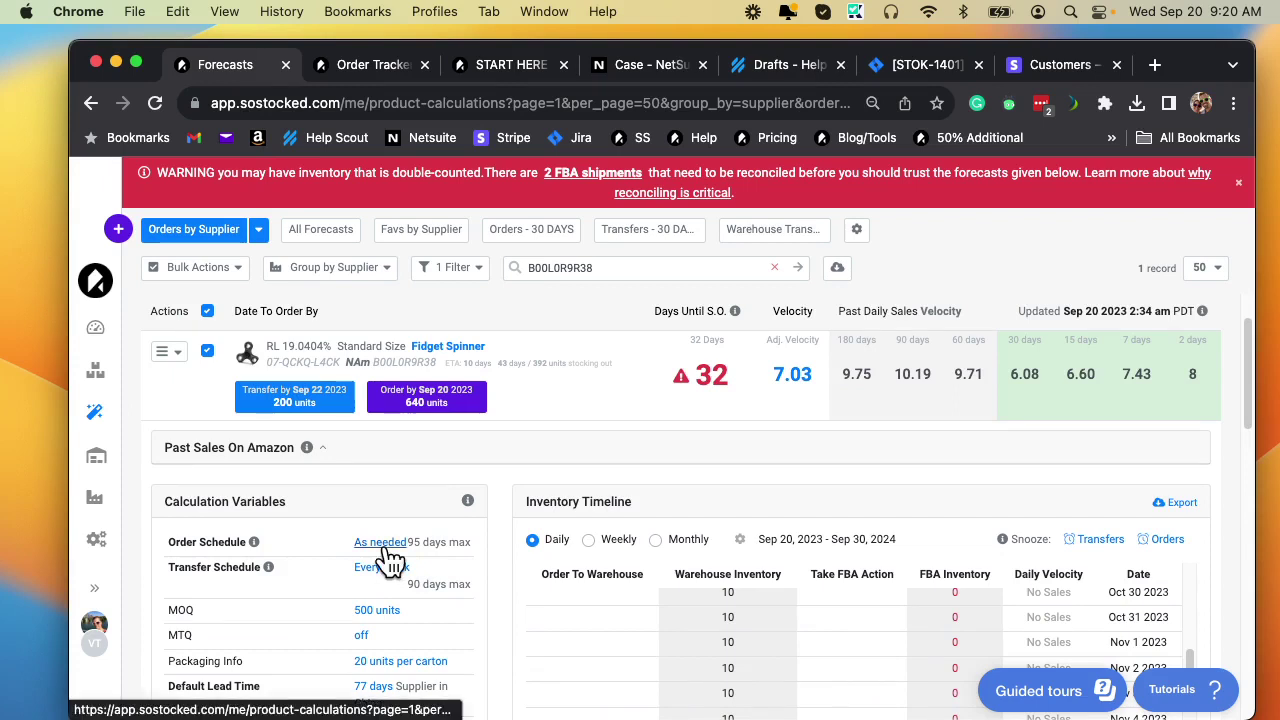
Step: Check the FBA and warehouse buffer and max stock in the product's Order Schedule, and close it without saving
{"action": "scroll", "coordinate": [430, 460], "scroll_direction": "down", "scroll_amount": 1}
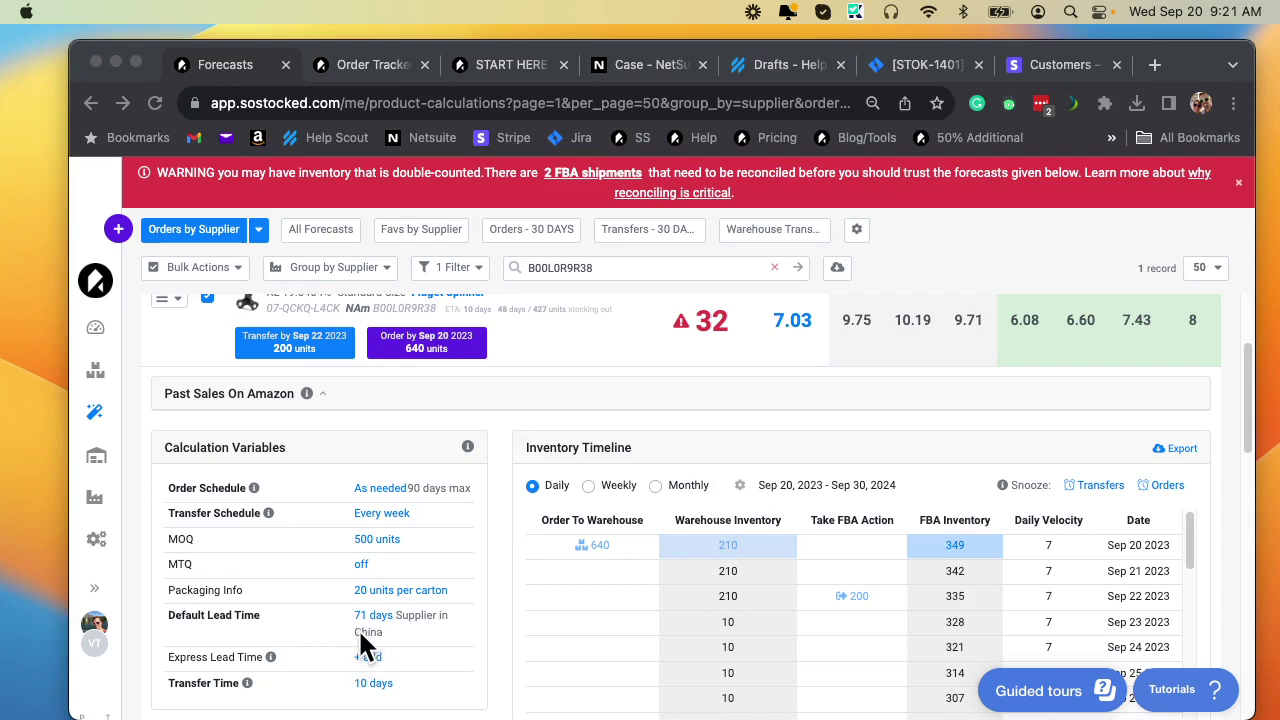
{"action": "left_click", "coordinate": [377, 486]}
{"action": "left_click", "coordinate": [379, 490]}
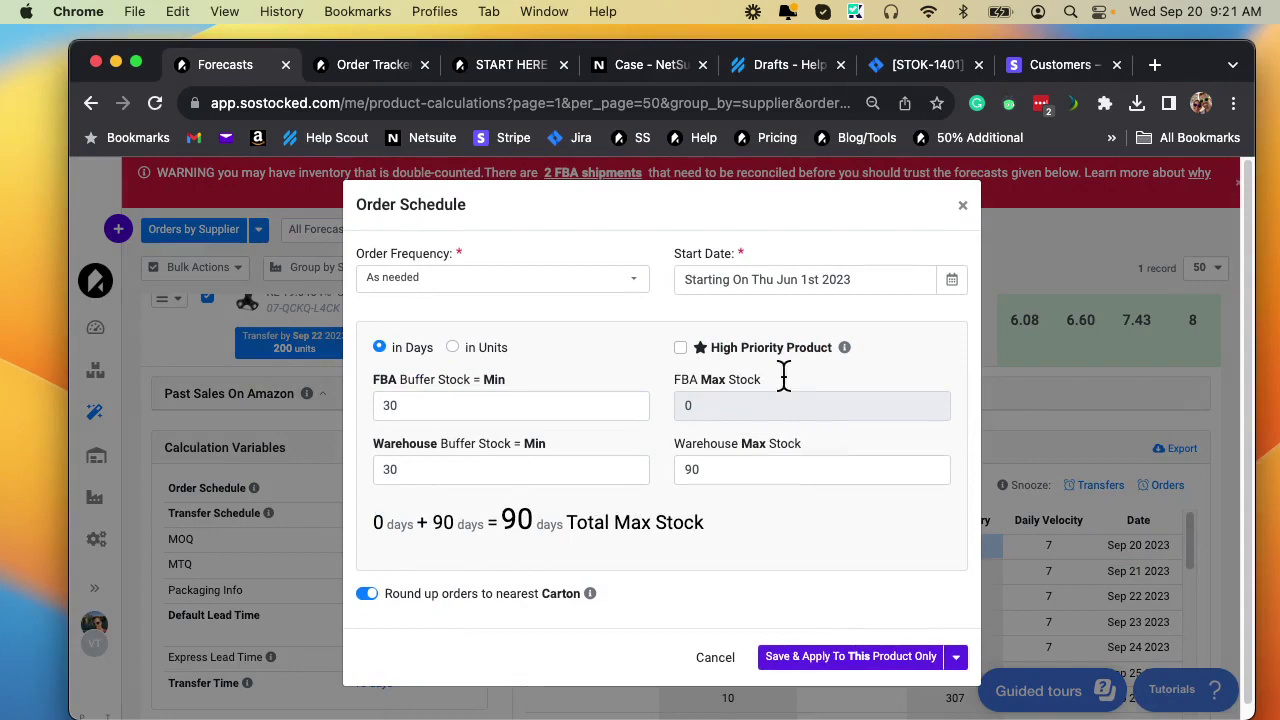
{"action": "left_click", "coordinate": [963, 206]}
{"action": "scroll", "coordinate": [331, 529], "scroll_direction": "down", "scroll_amount": 4}
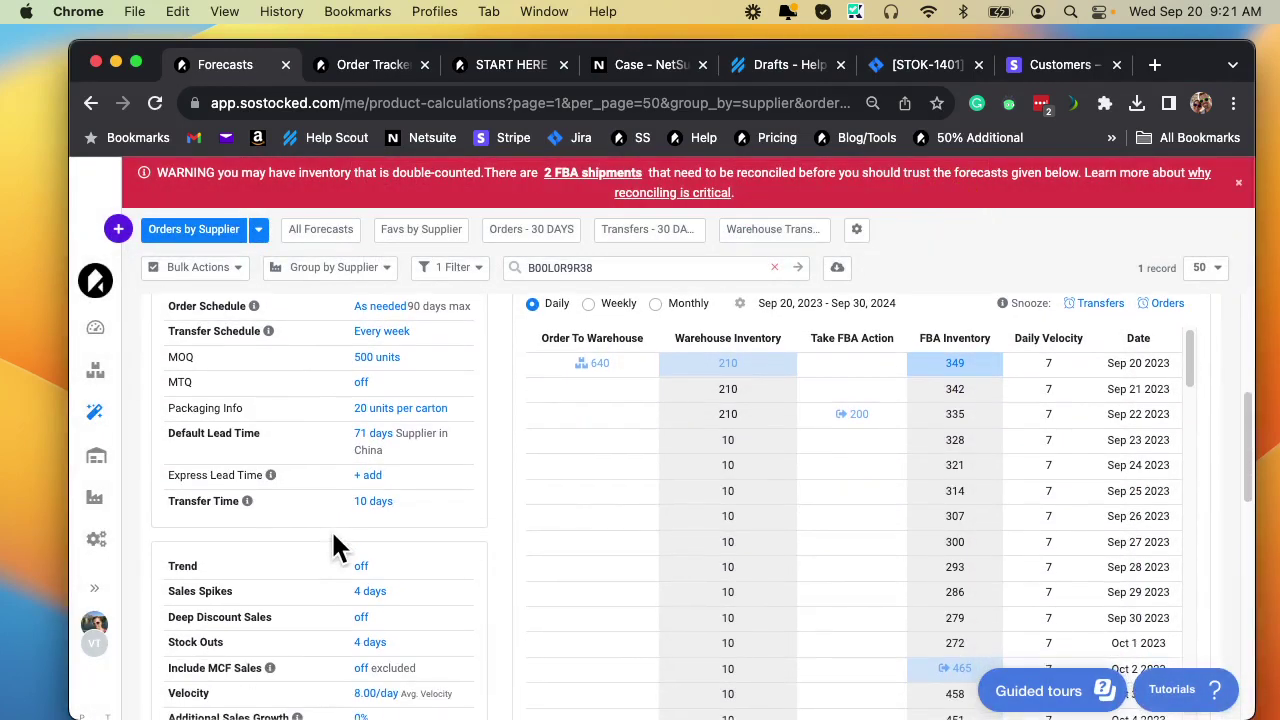
Step: Check the Default Lead Time flow and its warehouse destination, close it without saving, and review the product's forecast and Calculation Variables
{"action": "left_click", "coordinate": [373, 436]}
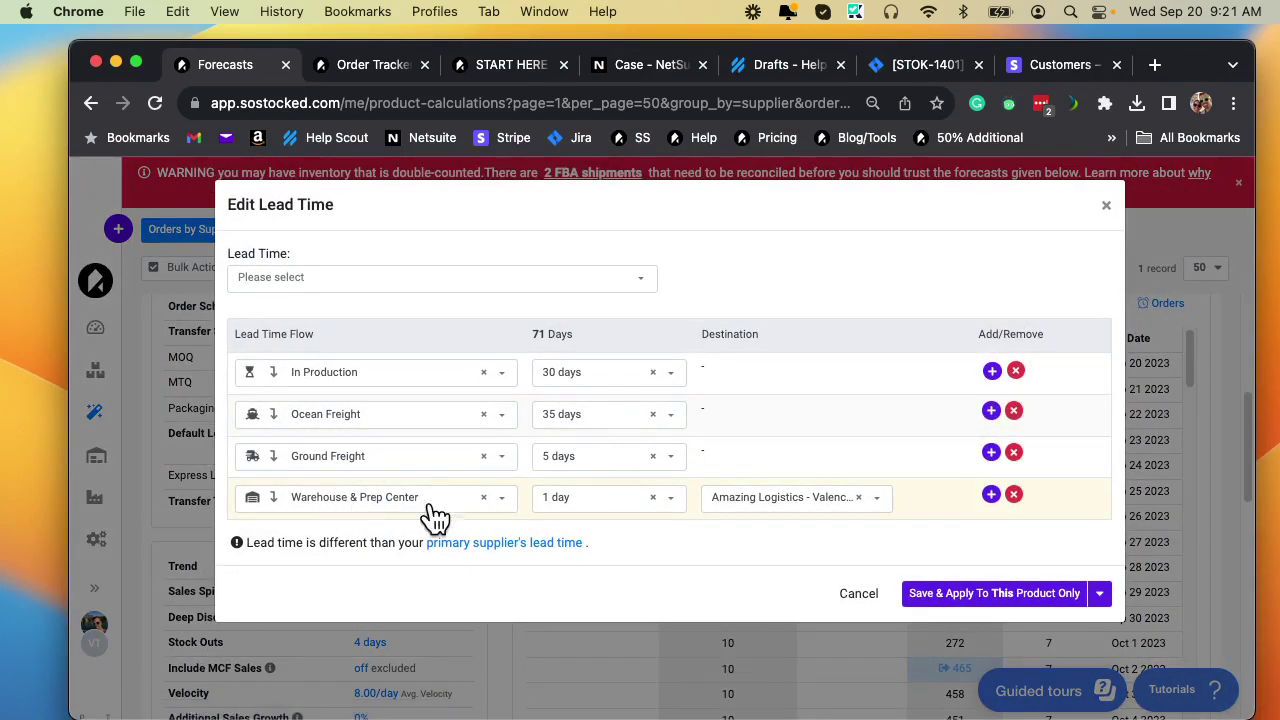
{"action": "left_click", "coordinate": [1106, 206]}
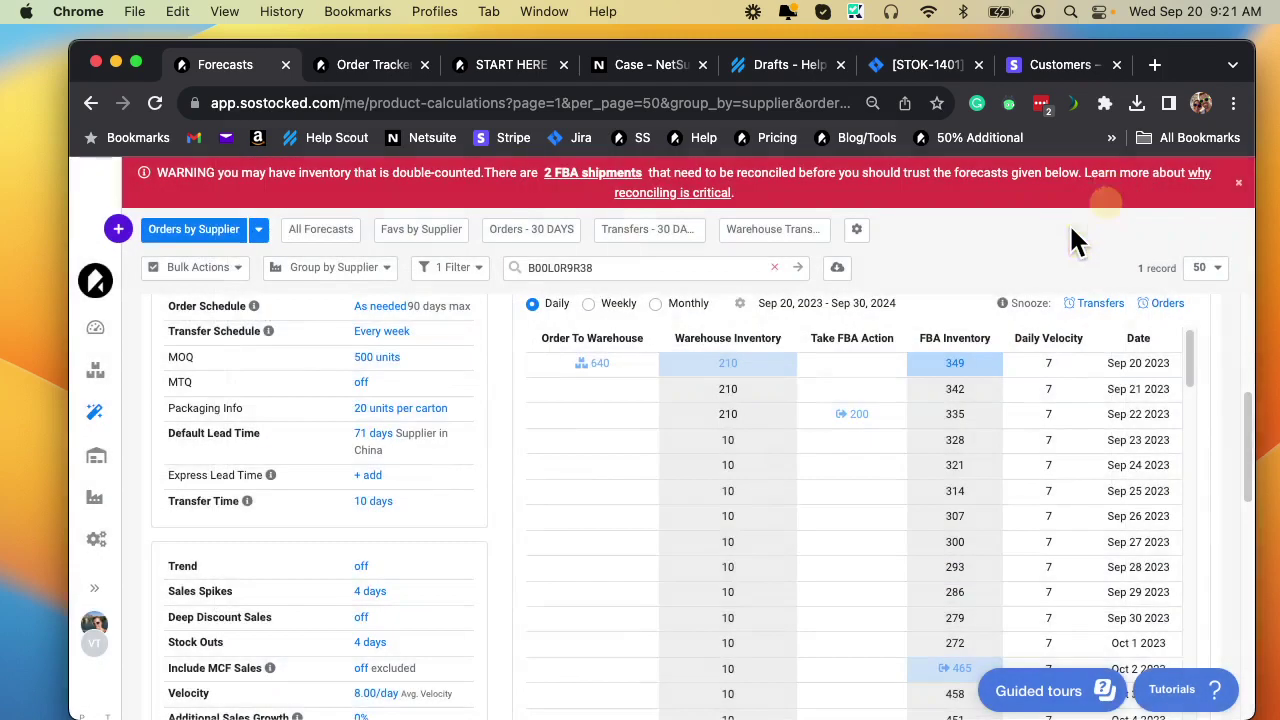
{"action": "scroll", "coordinate": [300, 560], "scroll_direction": "up", "scroll_amount": 3}
{"action": "scroll", "coordinate": [310, 620], "scroll_direction": "down", "scroll_amount": 2}
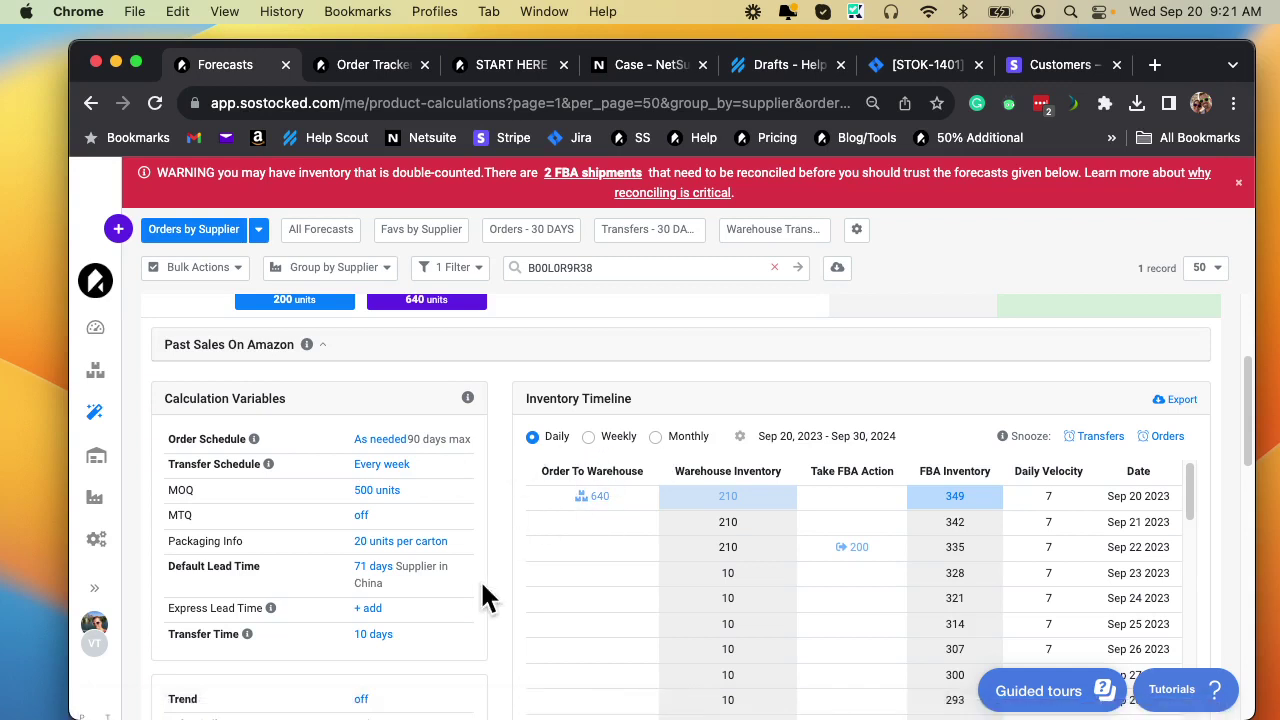
{"action": "scroll", "coordinate": [667, 520], "scroll_direction": "up", "scroll_amount": 4}
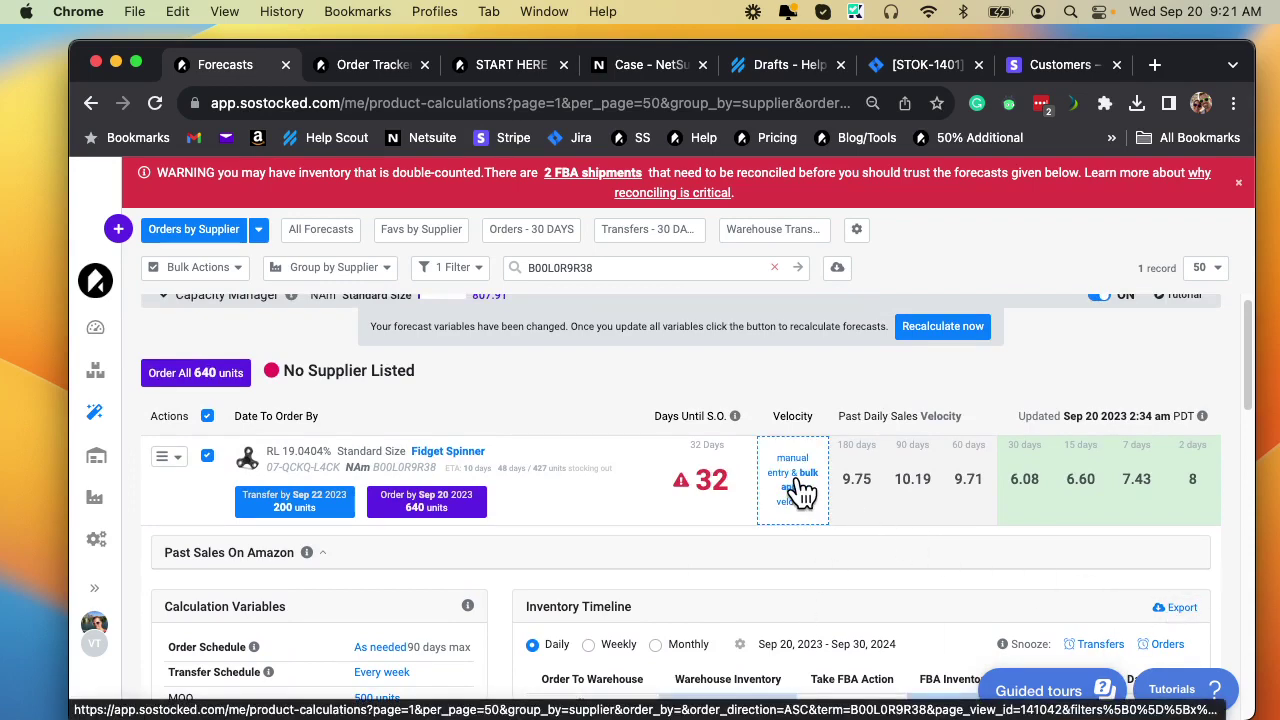
{"action": "scroll", "coordinate": [460, 535], "scroll_direction": "down", "scroll_amount": 3}
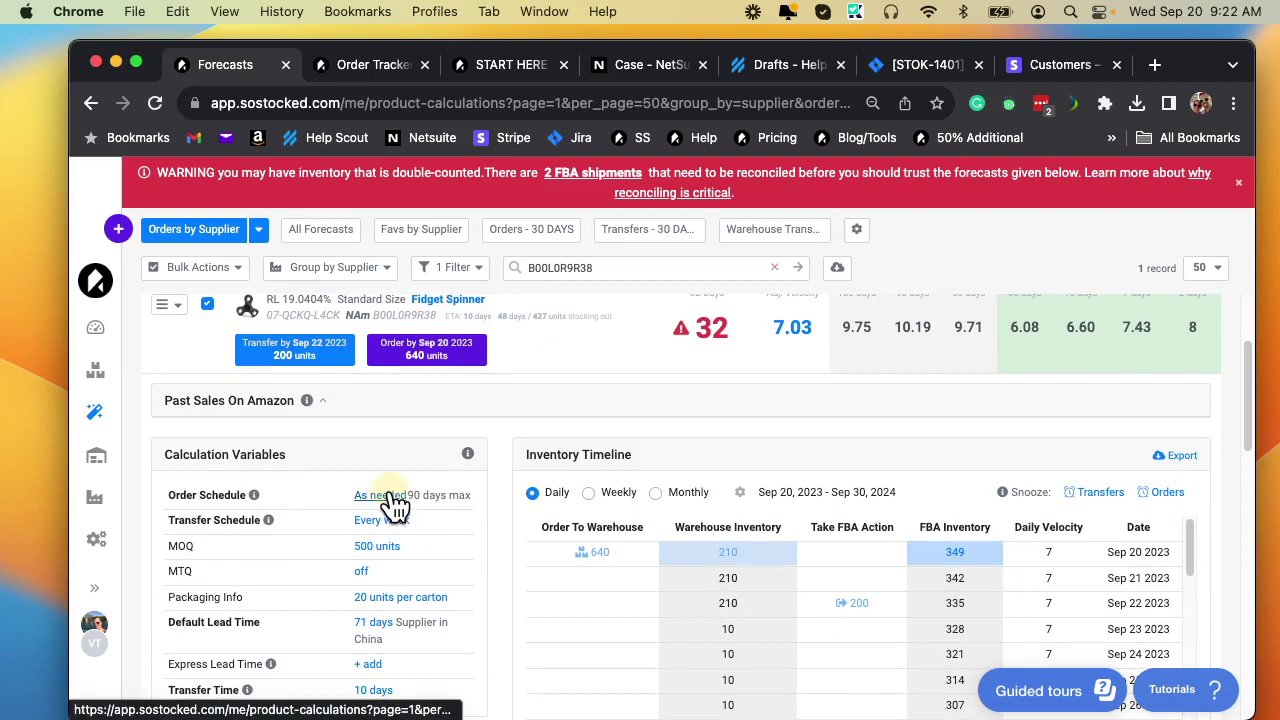
Step: Set the Warehouse Buffer Stock to 0 days in the product's Order Schedule and save it for this product only
{"action": "left_click", "coordinate": [388, 495]}
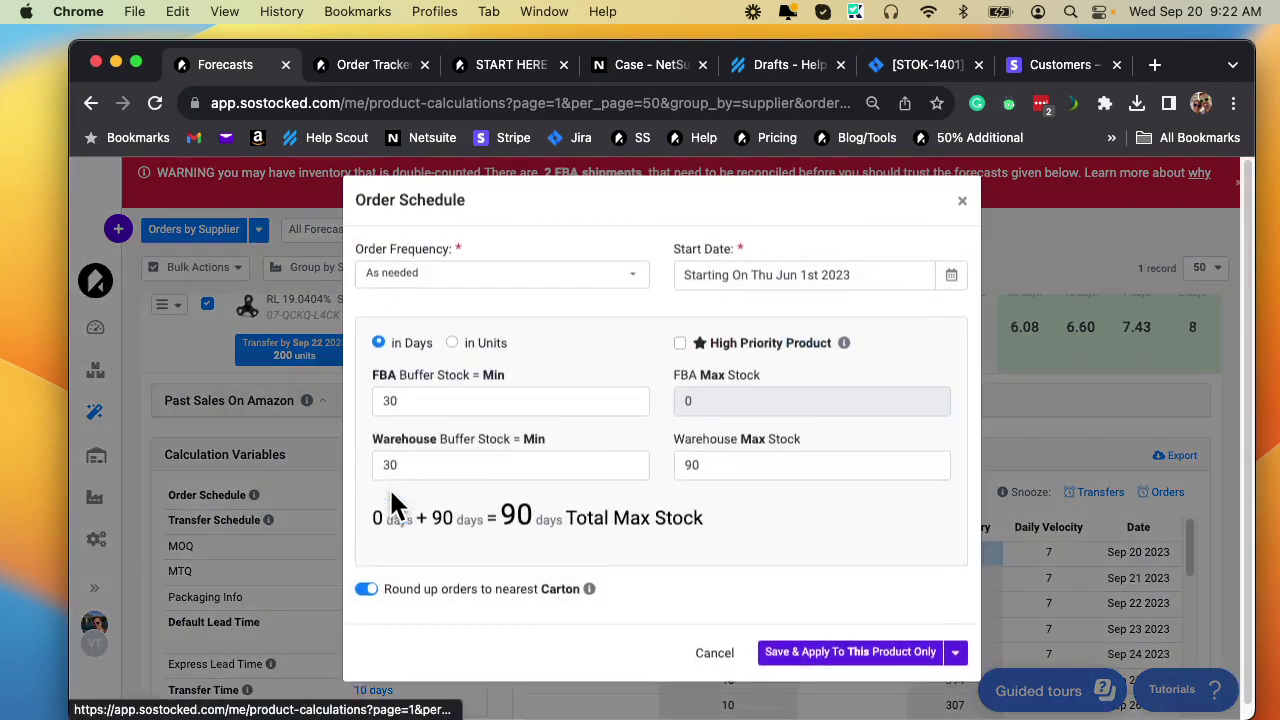
{"action": "left_click", "coordinate": [711, 470]}
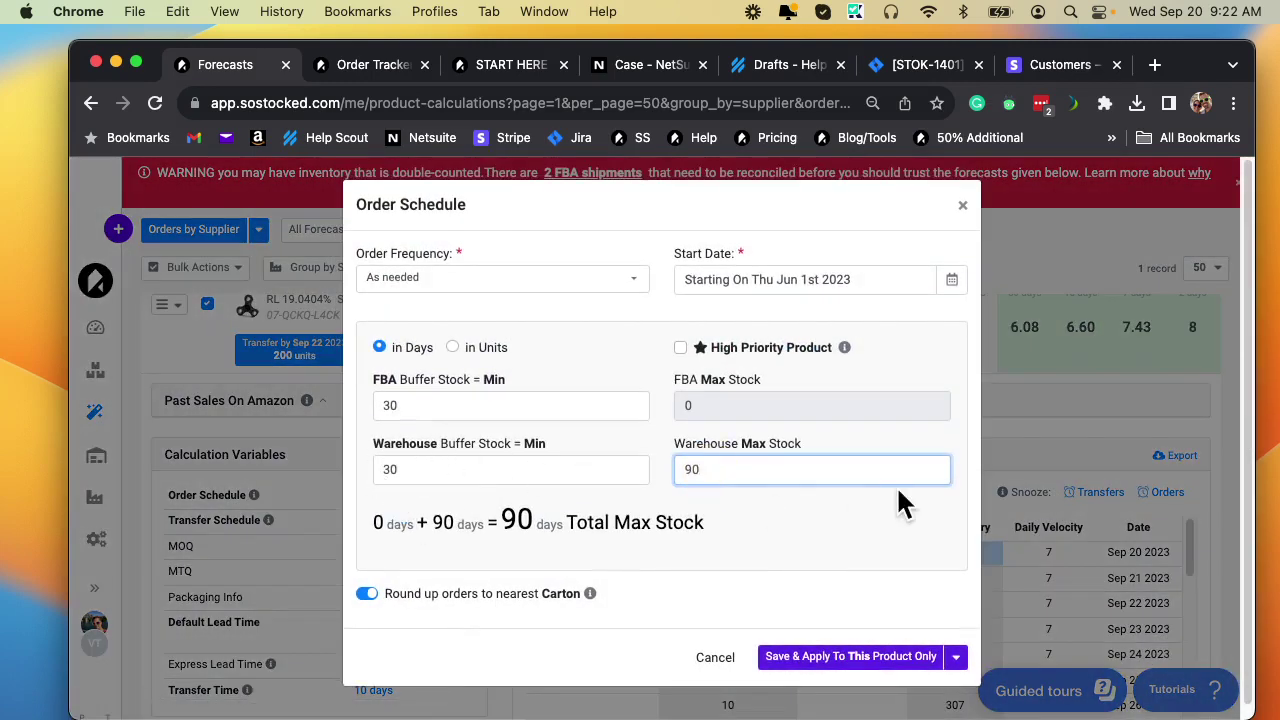
{"action": "left_click", "coordinate": [417, 469]}
{"action": "left_click", "coordinate": [728, 473]}
{"action": "double_click", "coordinate": [444, 478]}
{"action": "type", "text": "0"}
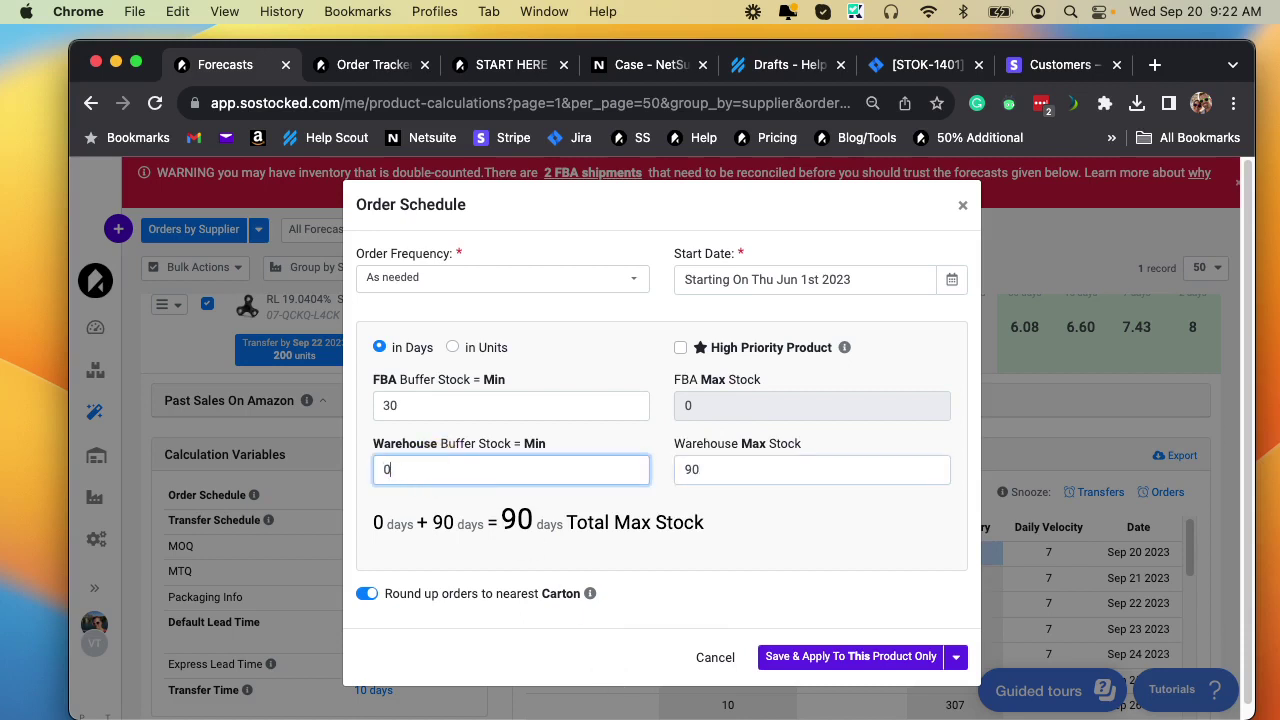
{"action": "left_click", "coordinate": [785, 660]}
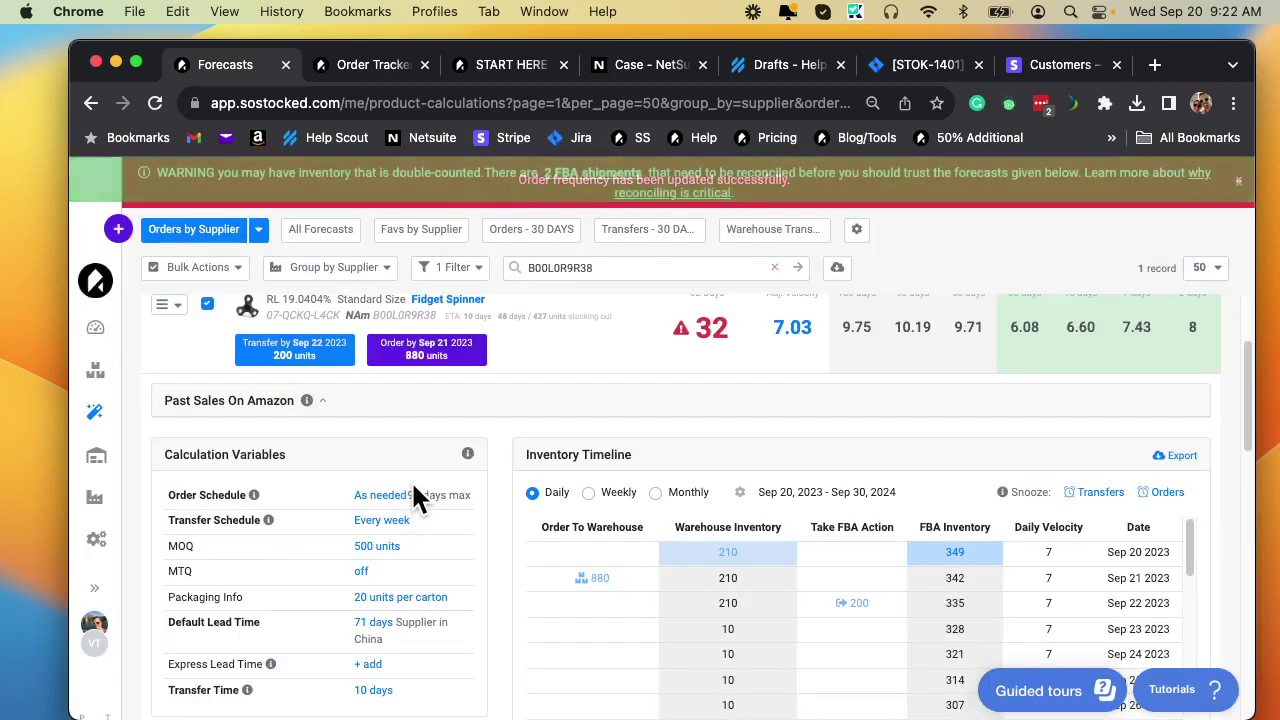
Step: Turn off rounding up to the nearest carton for transfers in the product's Packaging Info and save it for this product only
{"action": "scroll", "coordinate": [390, 470], "scroll_direction": "down", "scroll_amount": 1}
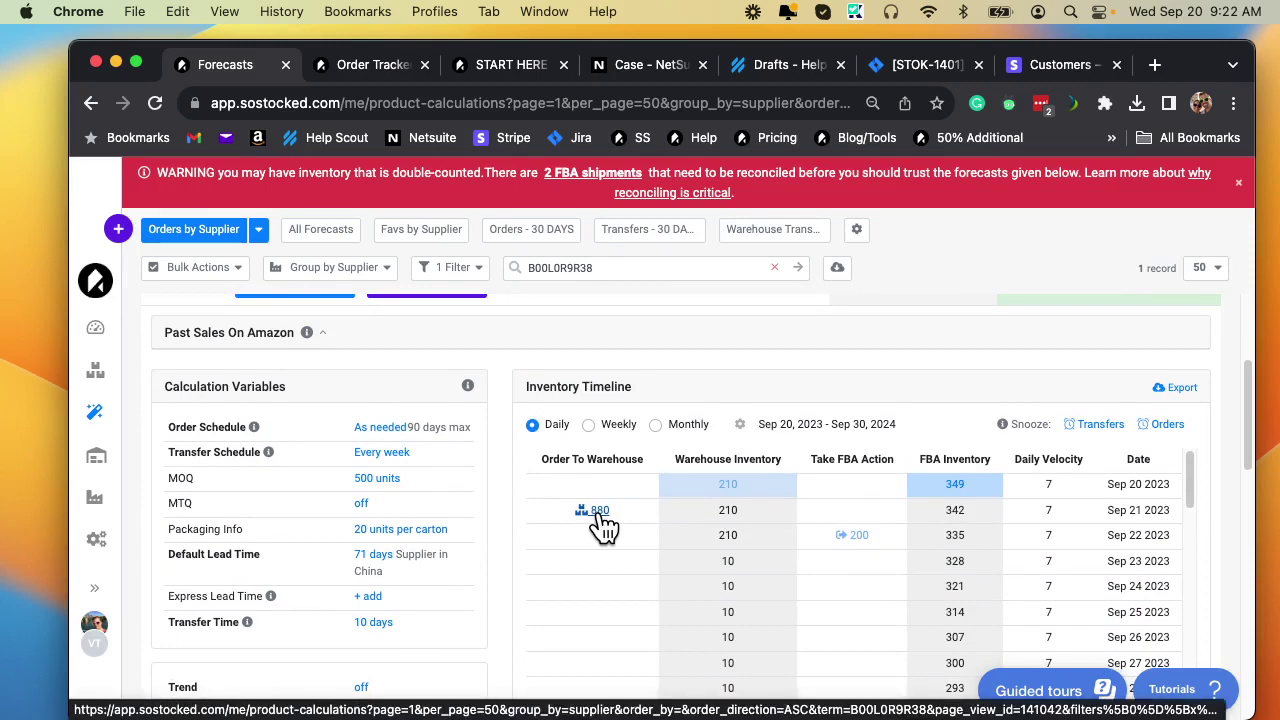
{"action": "scroll", "coordinate": [720, 500], "scroll_direction": "down", "scroll_amount": 10}
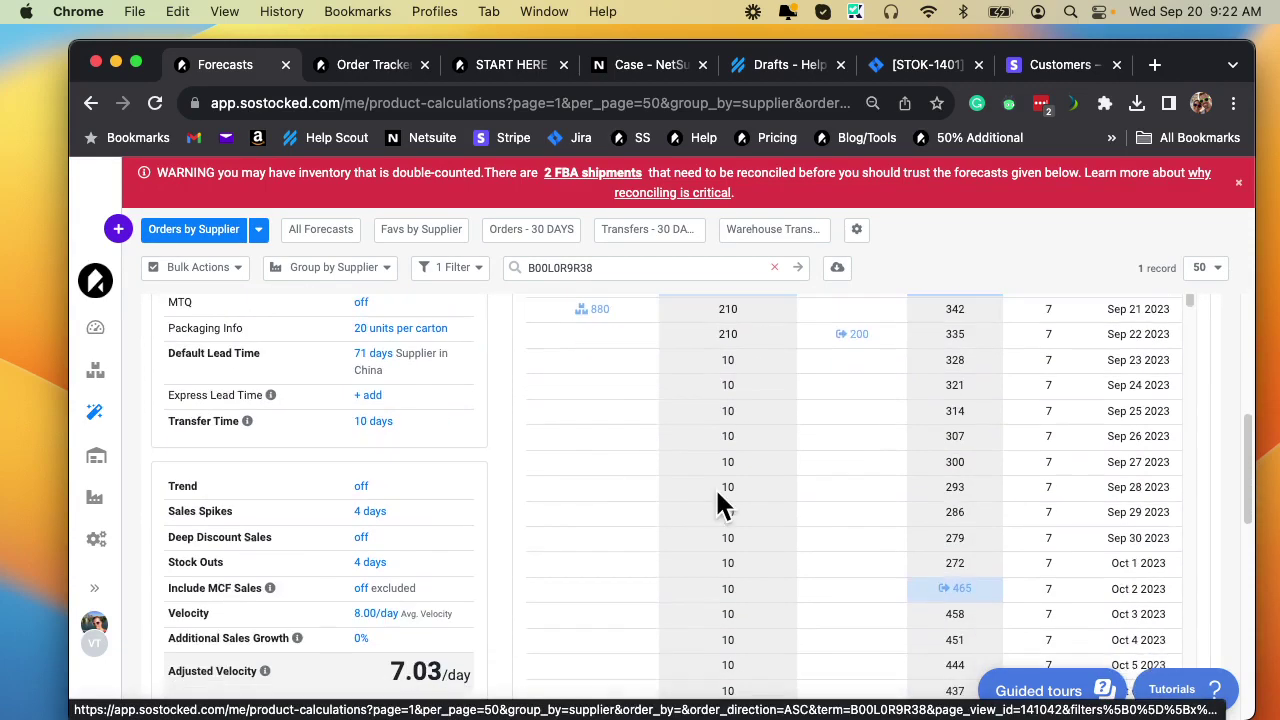
{"action": "scroll", "coordinate": [760, 490], "scroll_direction": "down", "scroll_amount": 5}
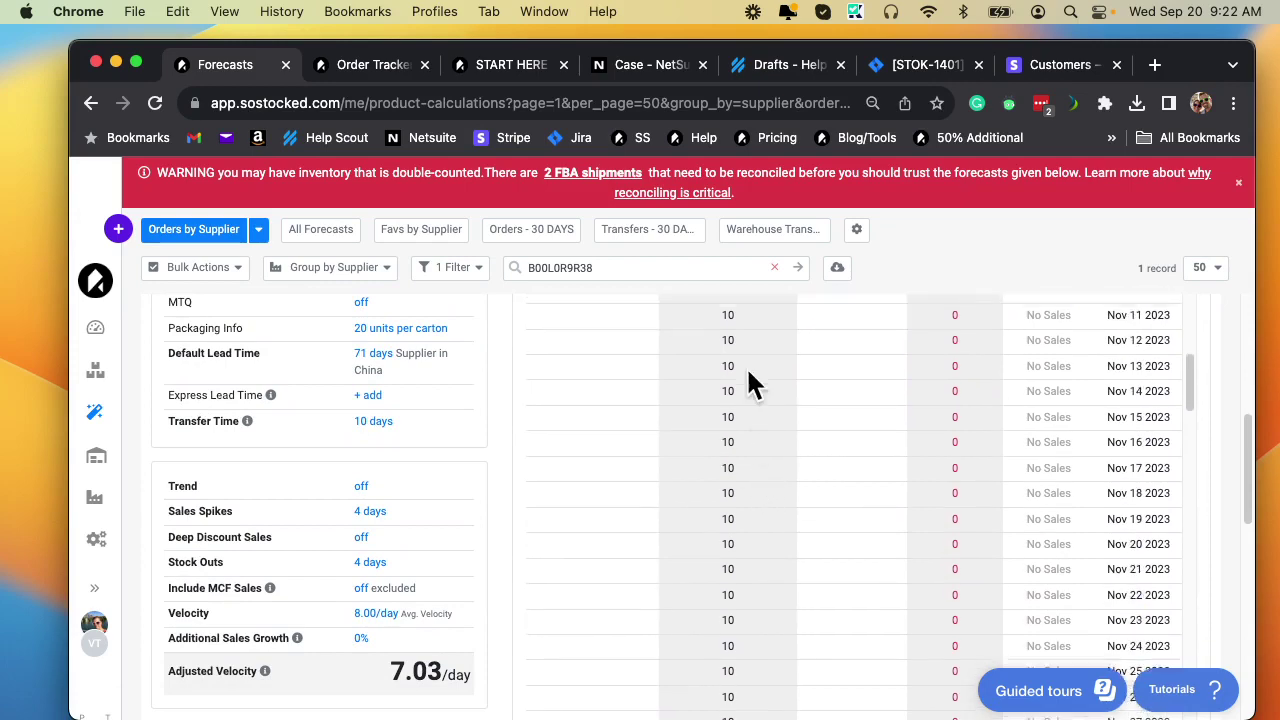
{"action": "scroll", "coordinate": [714, 495], "scroll_direction": "up", "scroll_amount": 12}
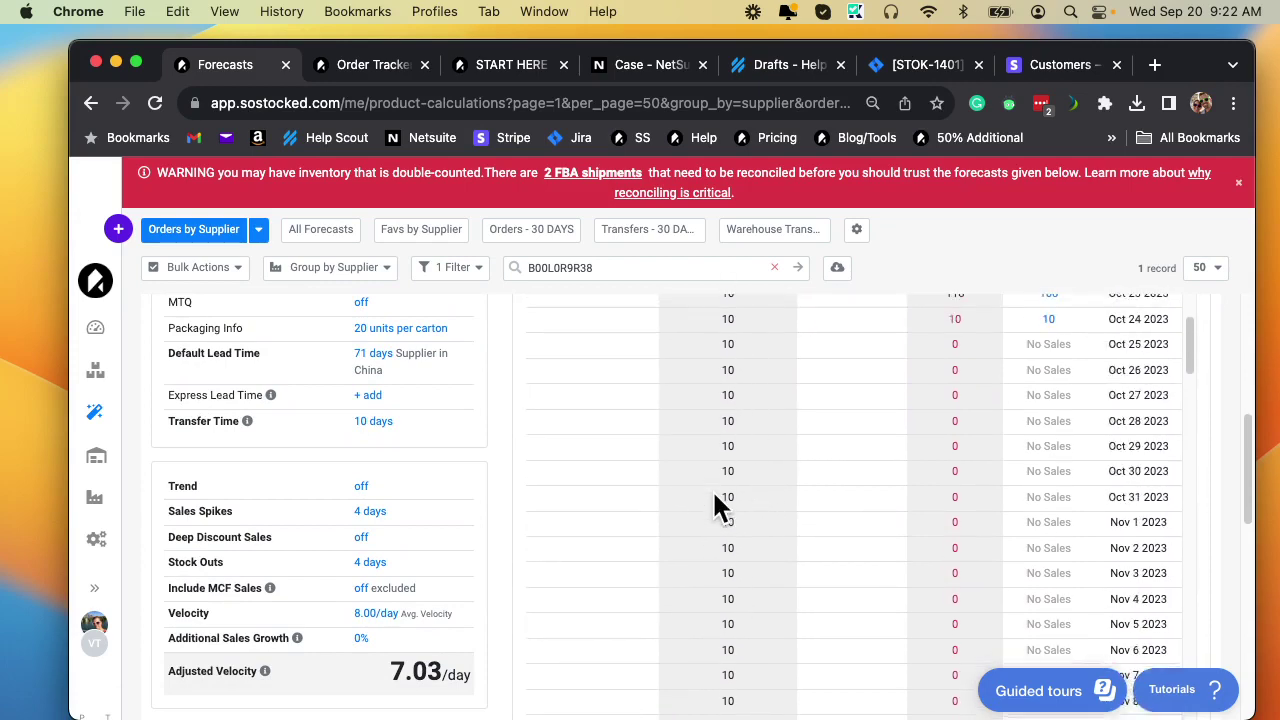
{"action": "scroll", "coordinate": [720, 495], "scroll_direction": "up", "scroll_amount": 10}
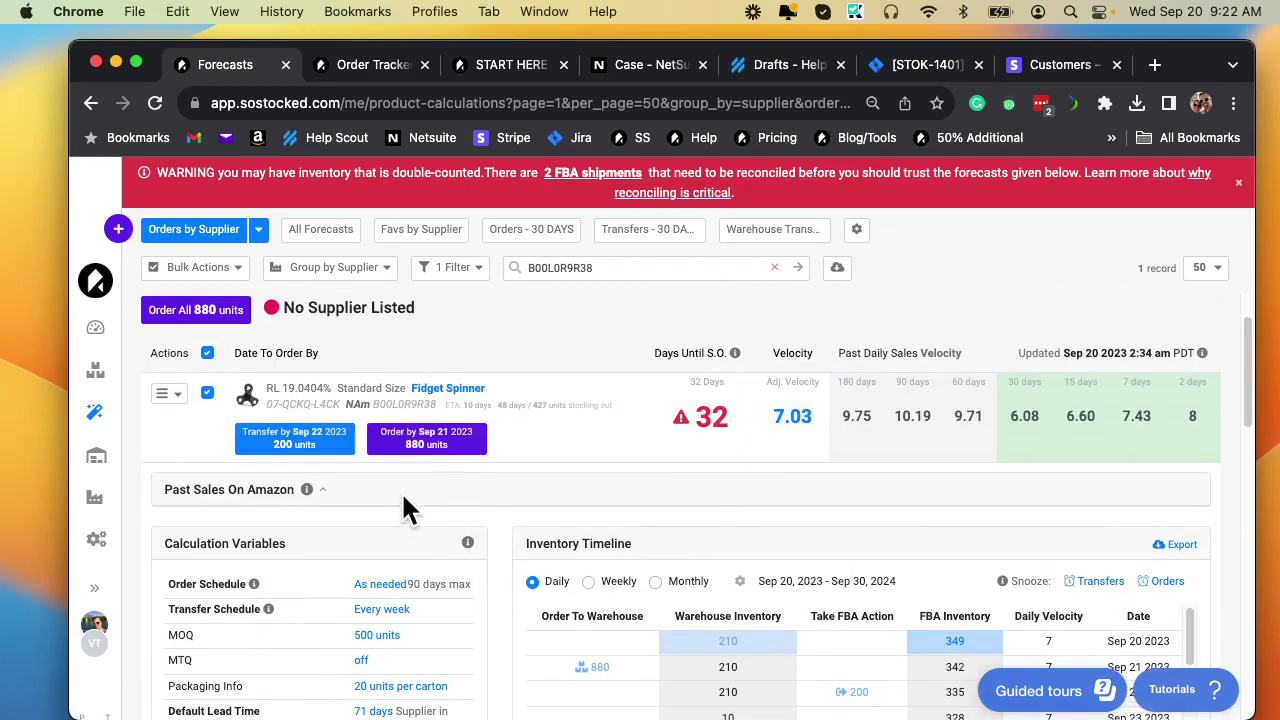
{"action": "scroll", "coordinate": [395, 580], "scroll_direction": "down", "scroll_amount": 3}
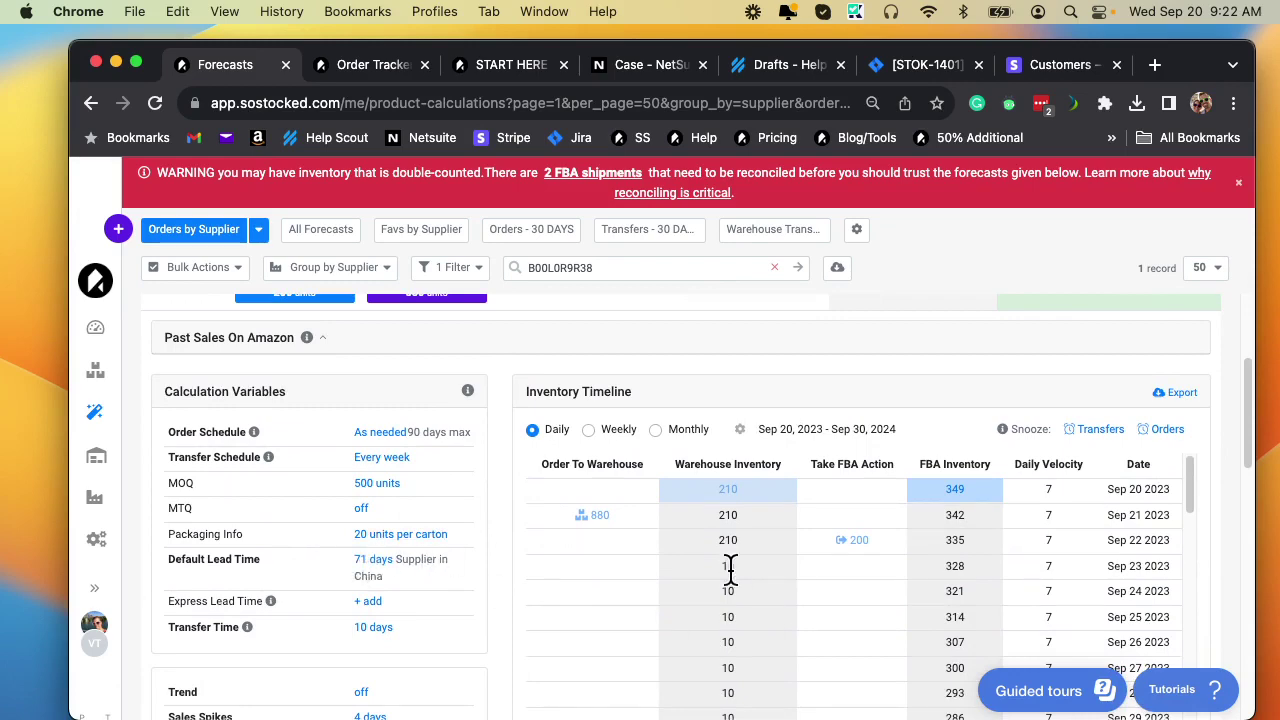
{"action": "left_click", "coordinate": [372, 536]}
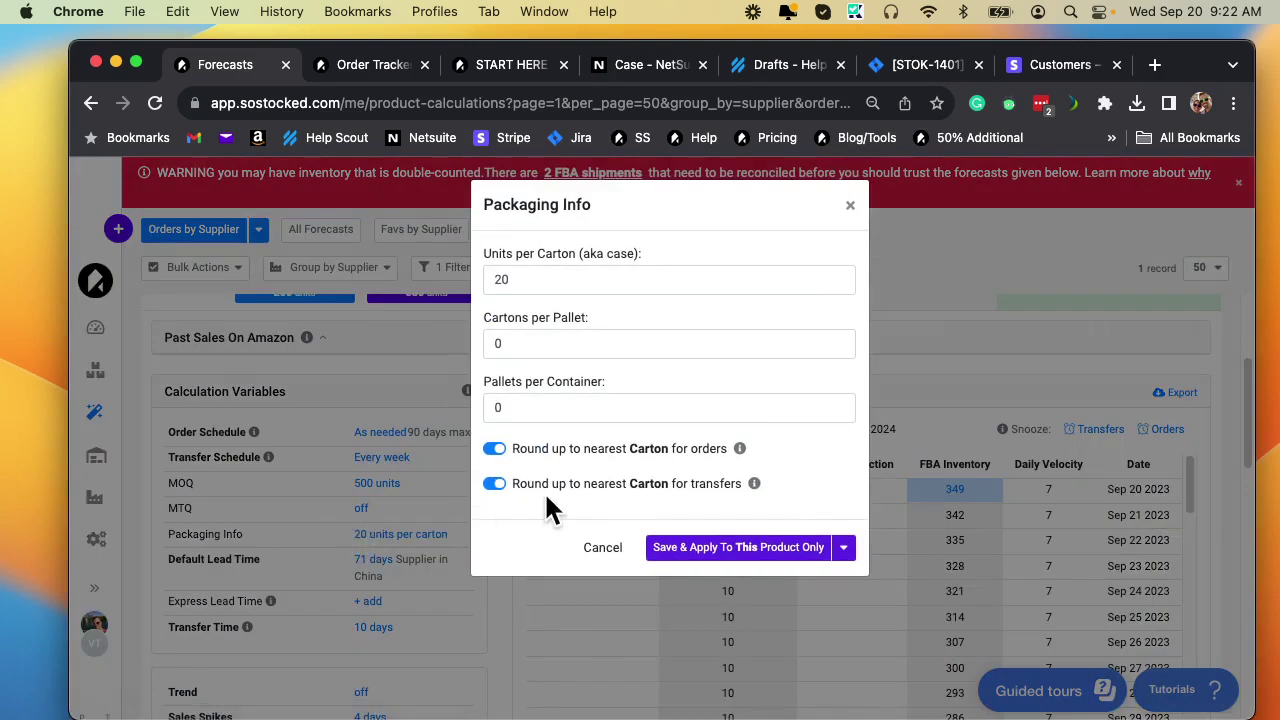
{"action": "left_click", "coordinate": [496, 485]}
{"action": "left_click", "coordinate": [760, 547]}
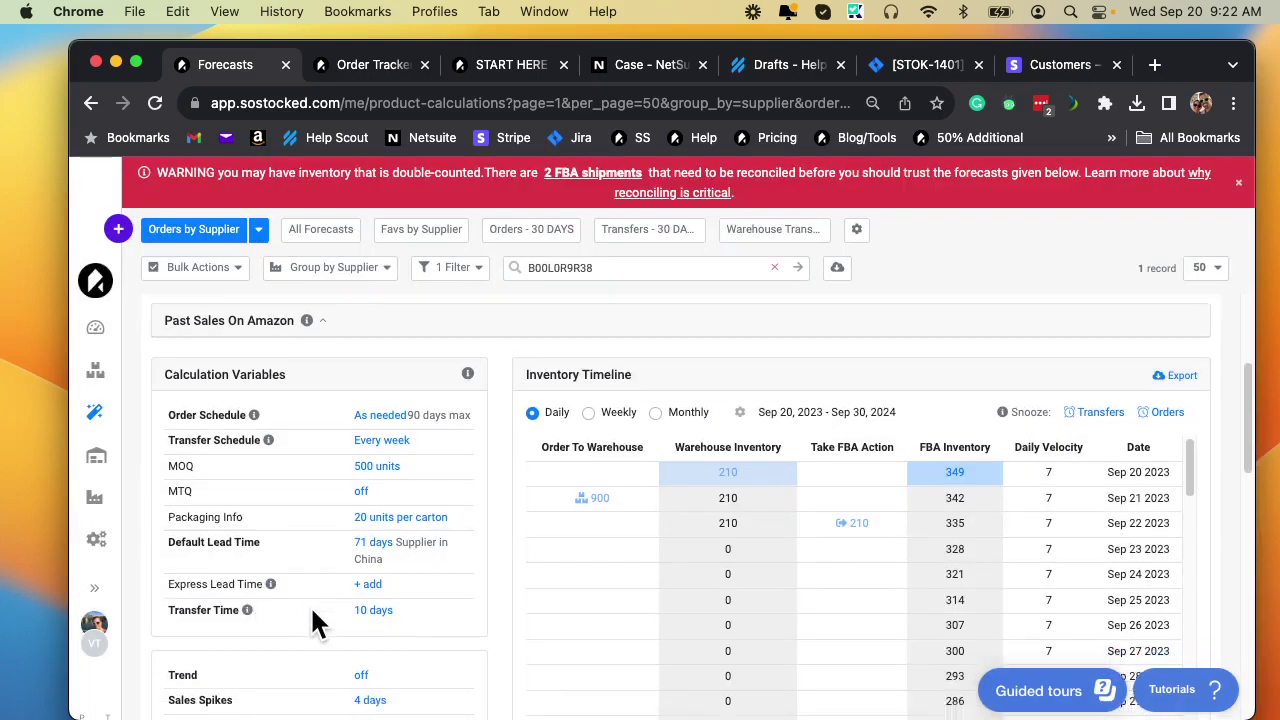
Step: Examine the orders, warehouse stock and FBA transfers in the daily Inventory Timeline from Sep 2023 to the warehouse arrival on Mar 8 2024
{"action": "scroll", "coordinate": [770, 485], "scroll_direction": "down", "scroll_amount": 2}
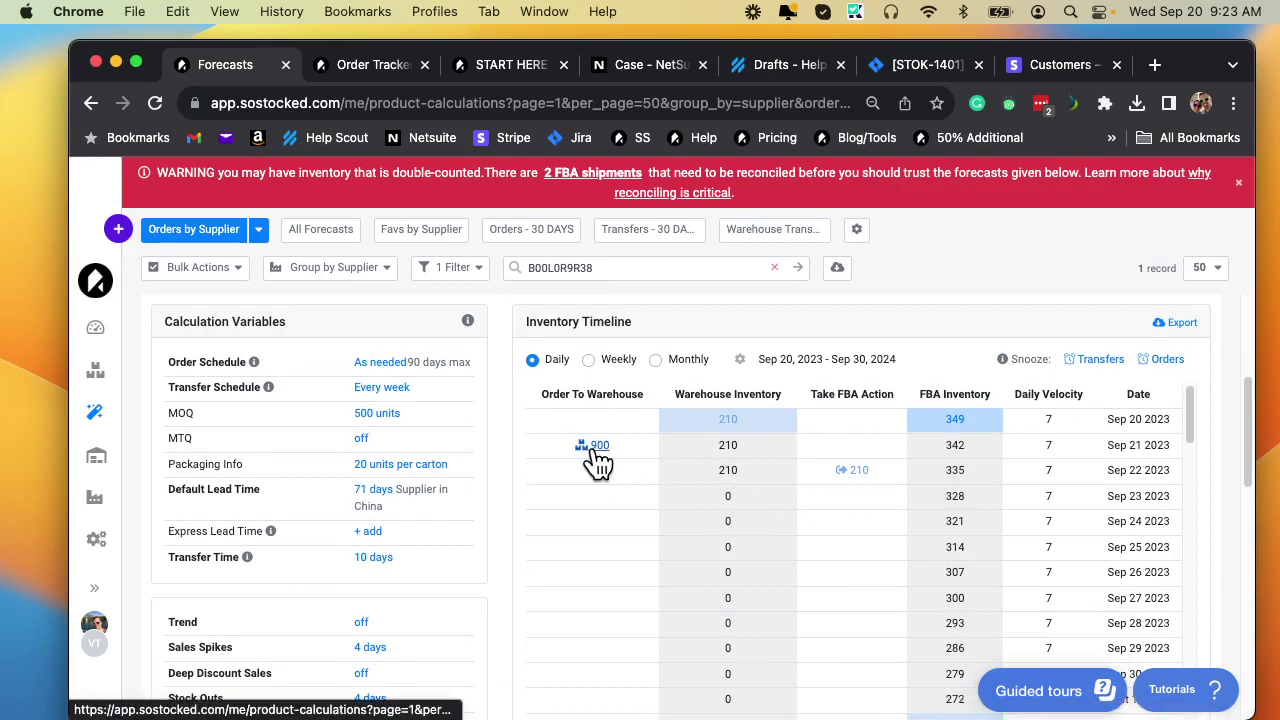
{"action": "scroll", "coordinate": [763, 583], "scroll_direction": "down", "scroll_amount": 7}
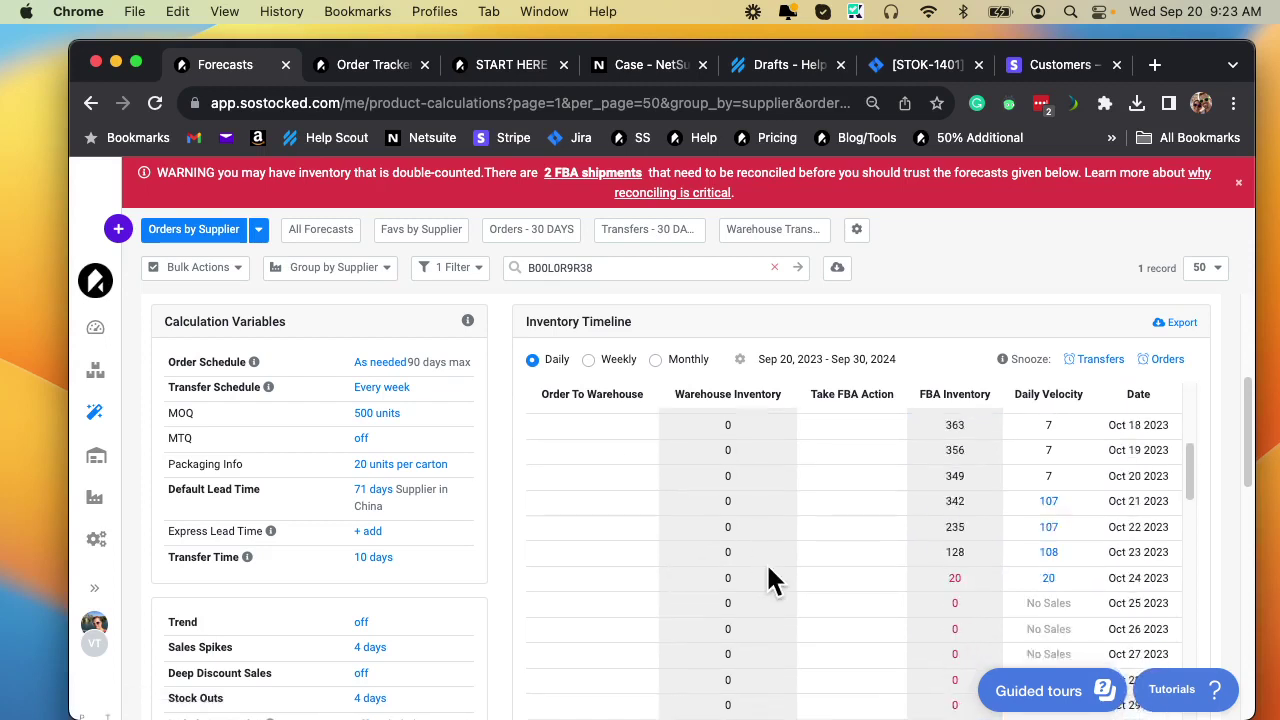
{"action": "scroll", "coordinate": [768, 580], "scroll_direction": "down", "scroll_amount": 10}
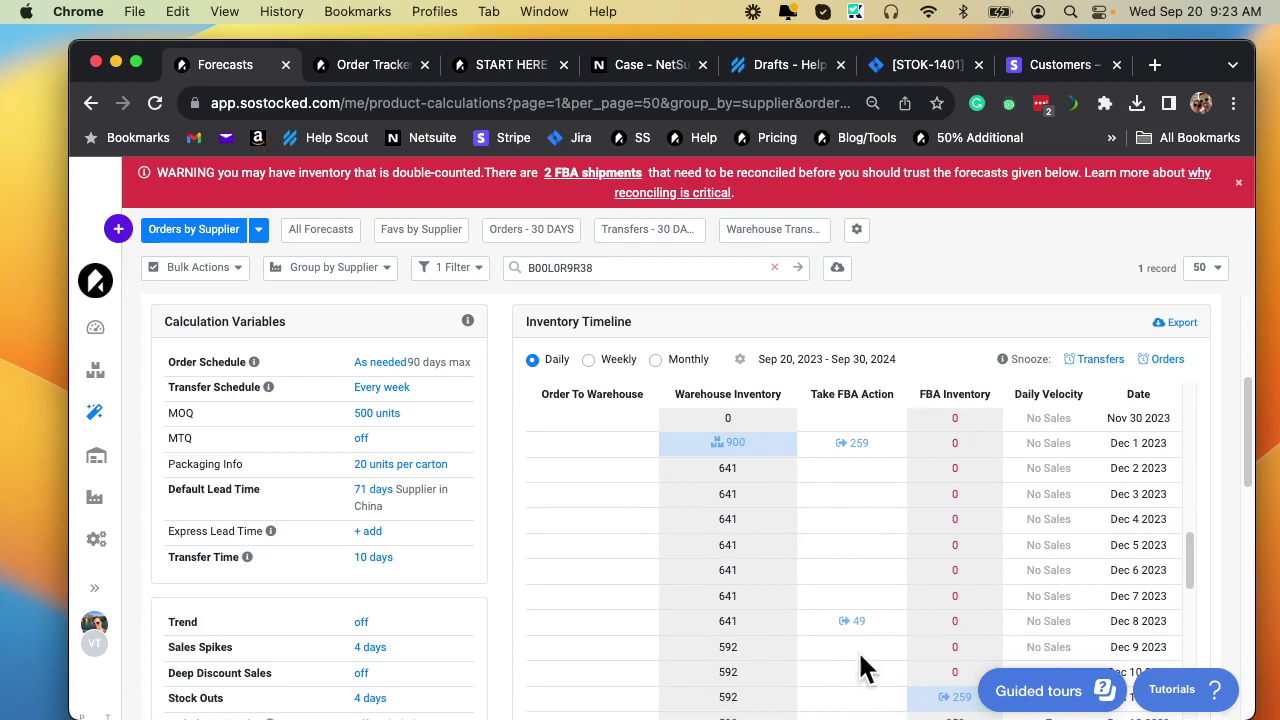
{"action": "scroll", "coordinate": [855, 640], "scroll_direction": "down", "scroll_amount": 2}
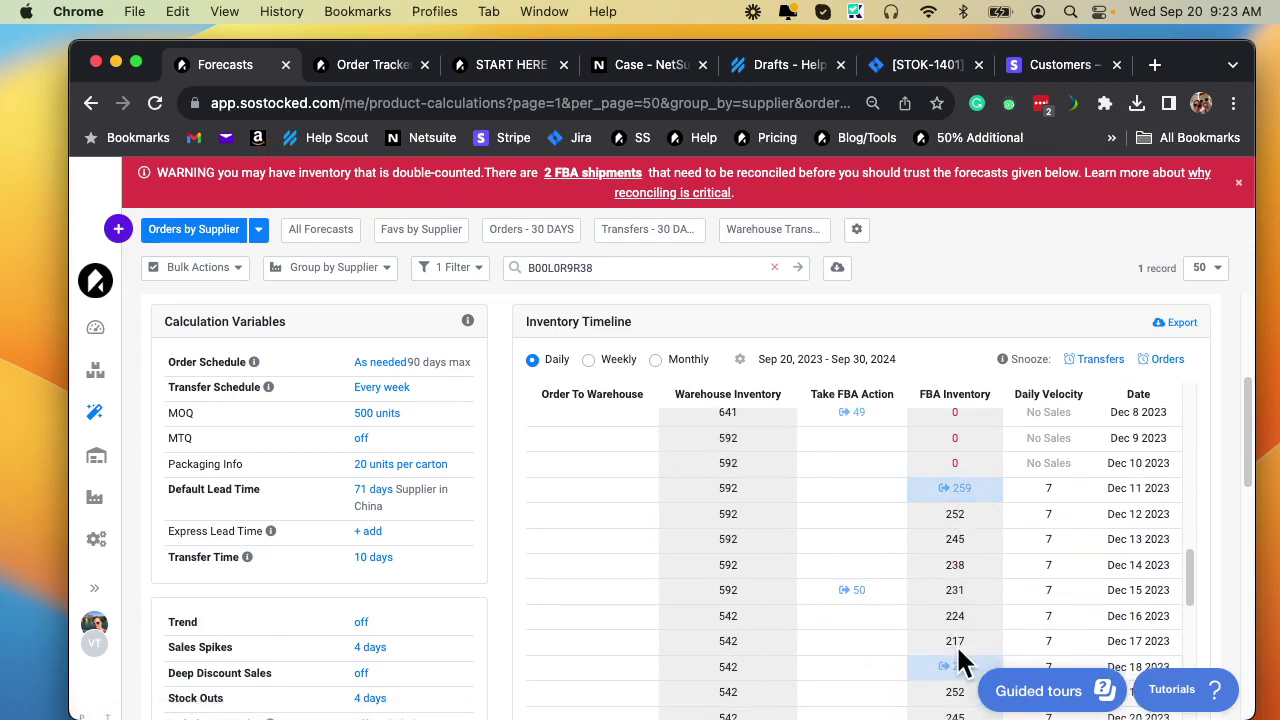
{"action": "left_click_drag", "start_coordinate": [938, 637], "coordinate": [965, 643]}
{"action": "left_click", "coordinate": [934, 573]}
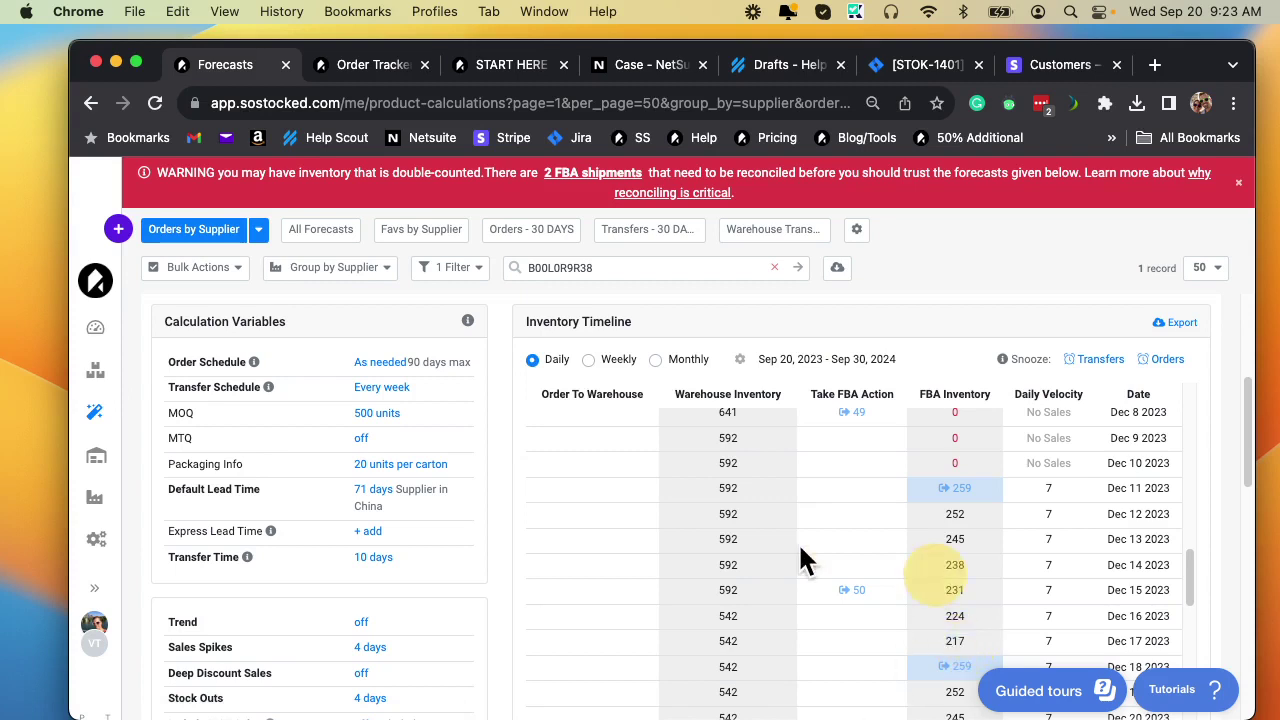
{"action": "scroll", "coordinate": [774, 505], "scroll_direction": "down", "scroll_amount": 5}
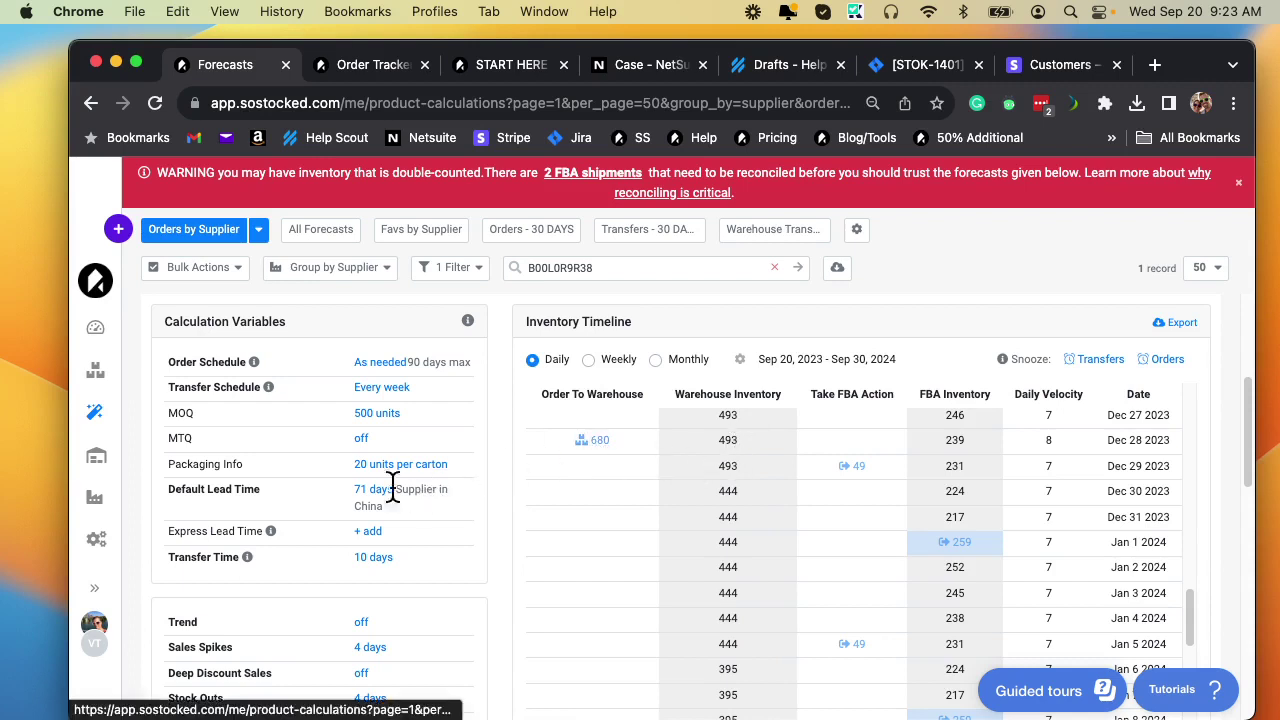
{"action": "scroll", "coordinate": [757, 490], "scroll_direction": "down", "scroll_amount": 10}
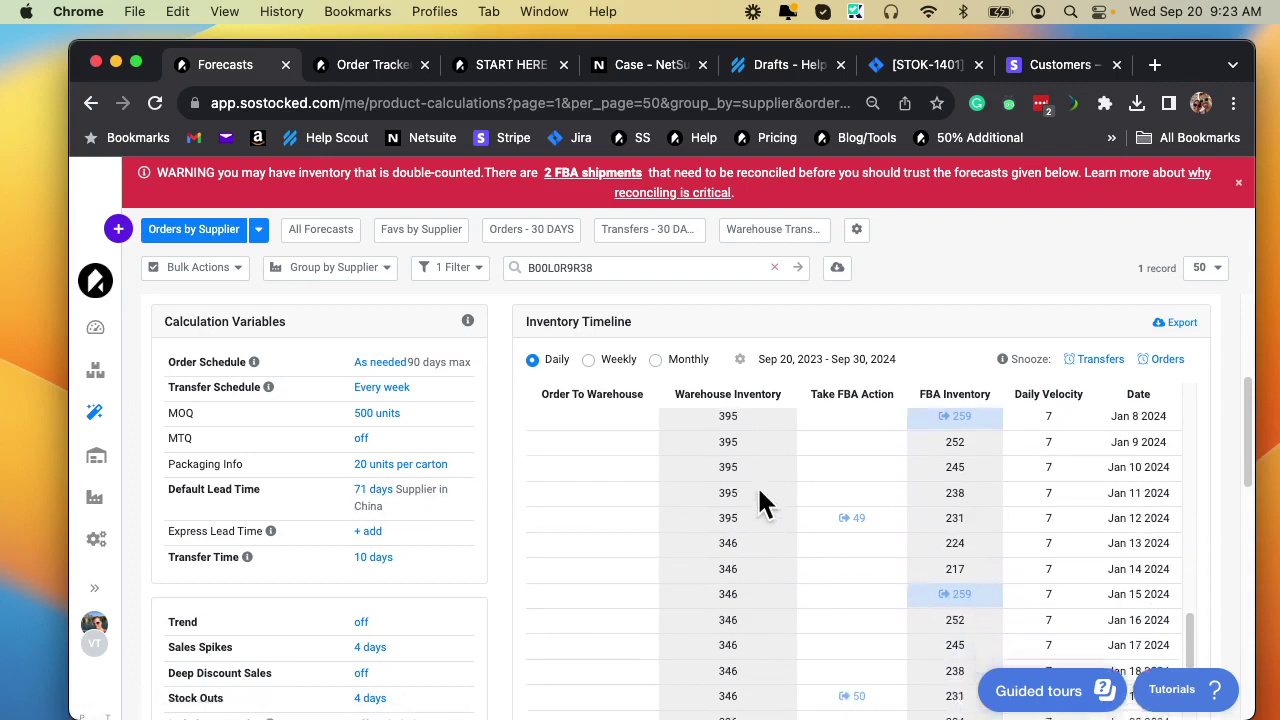
{"action": "scroll", "coordinate": [759, 497], "scroll_direction": "down", "scroll_amount": 15}
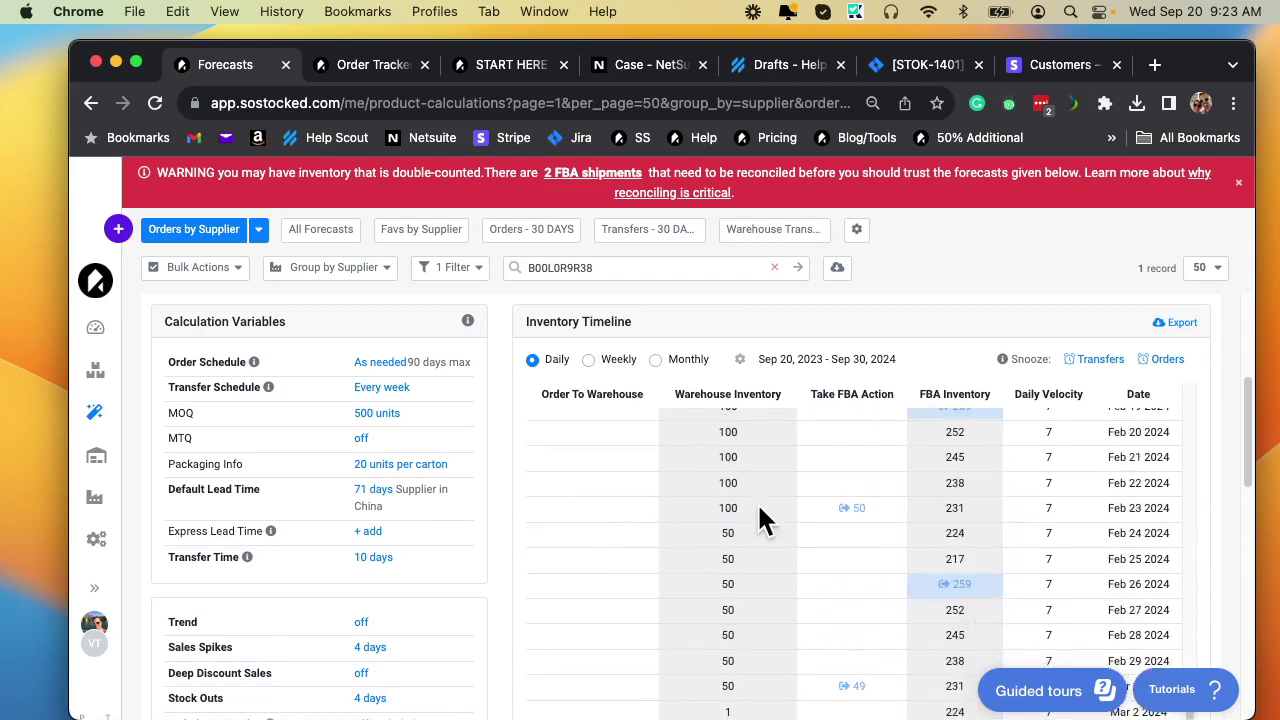
{"action": "scroll", "coordinate": [758, 506], "scroll_direction": "down", "scroll_amount": 3}
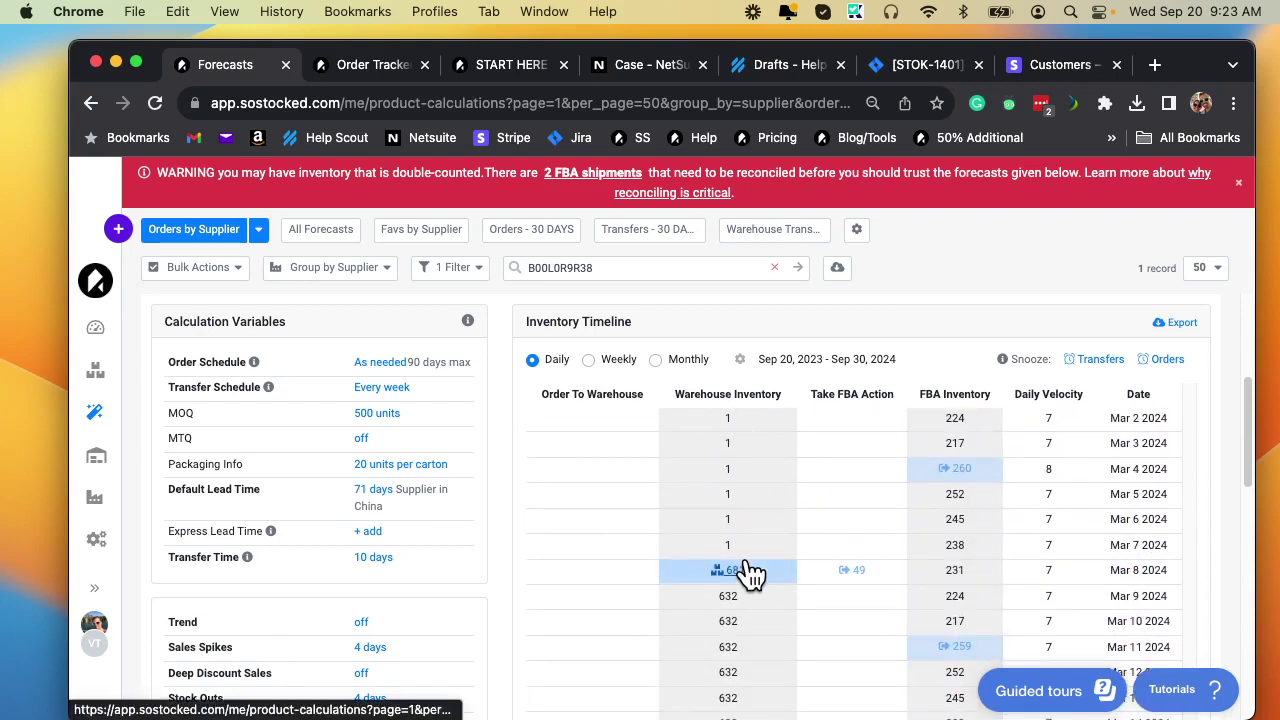
Step: Check the Order Schedule's buffer stock without saving, and compare warehouse arrivals with FBA transfers in the Inventory Timeline through June 2024
{"action": "left_click", "coordinate": [380, 363]}
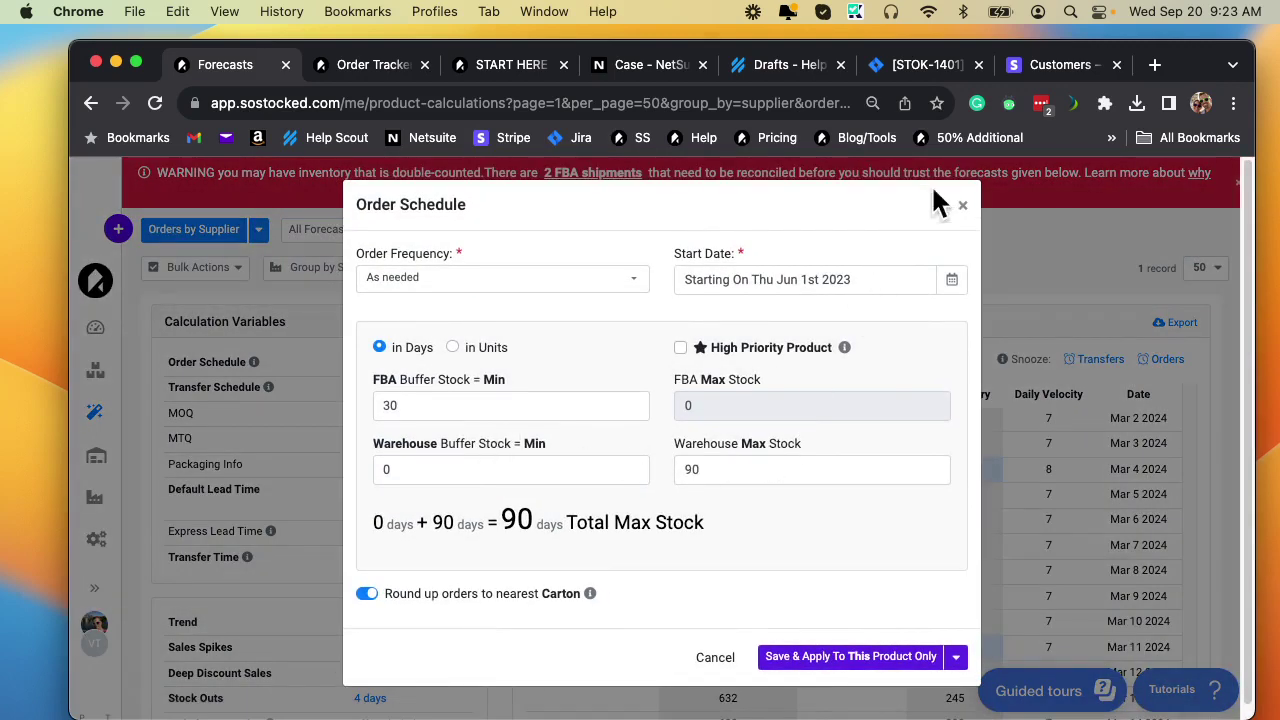
{"action": "left_click", "coordinate": [963, 207]}
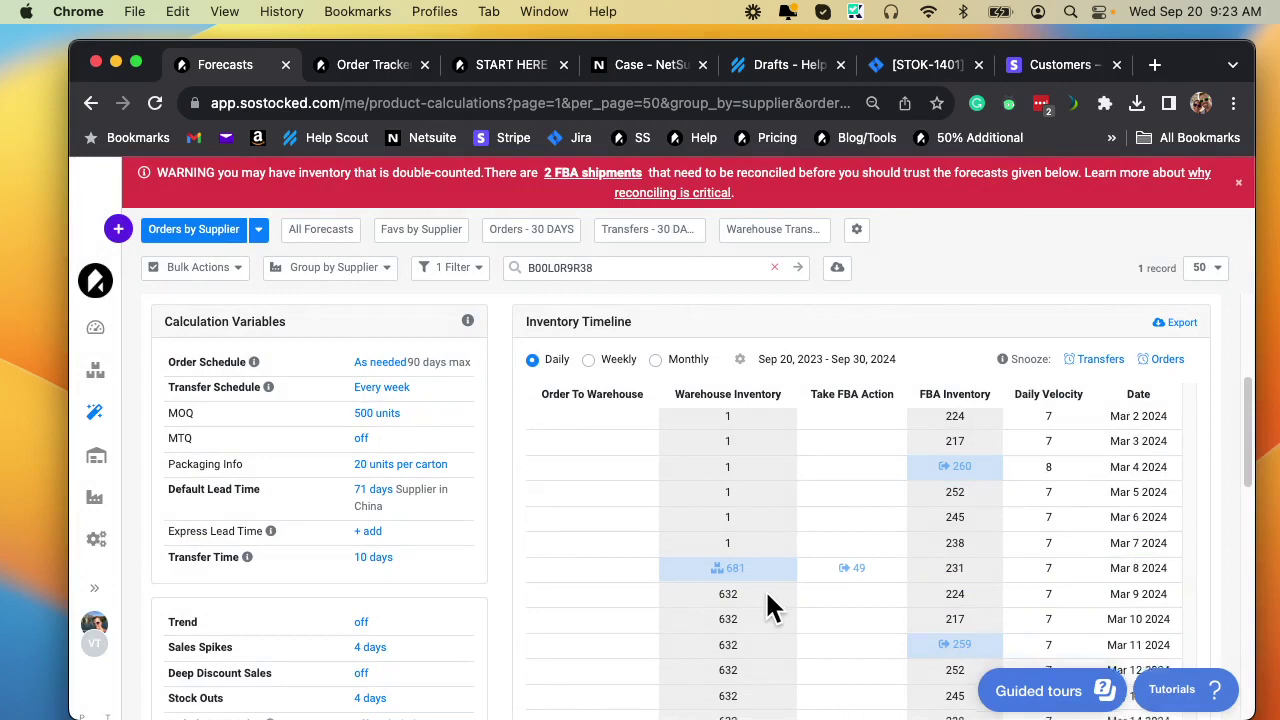
{"action": "scroll", "coordinate": [768, 596], "scroll_direction": "down", "scroll_amount": 10}
{"action": "scroll", "coordinate": [770, 600], "scroll_direction": "down", "scroll_amount": 15}
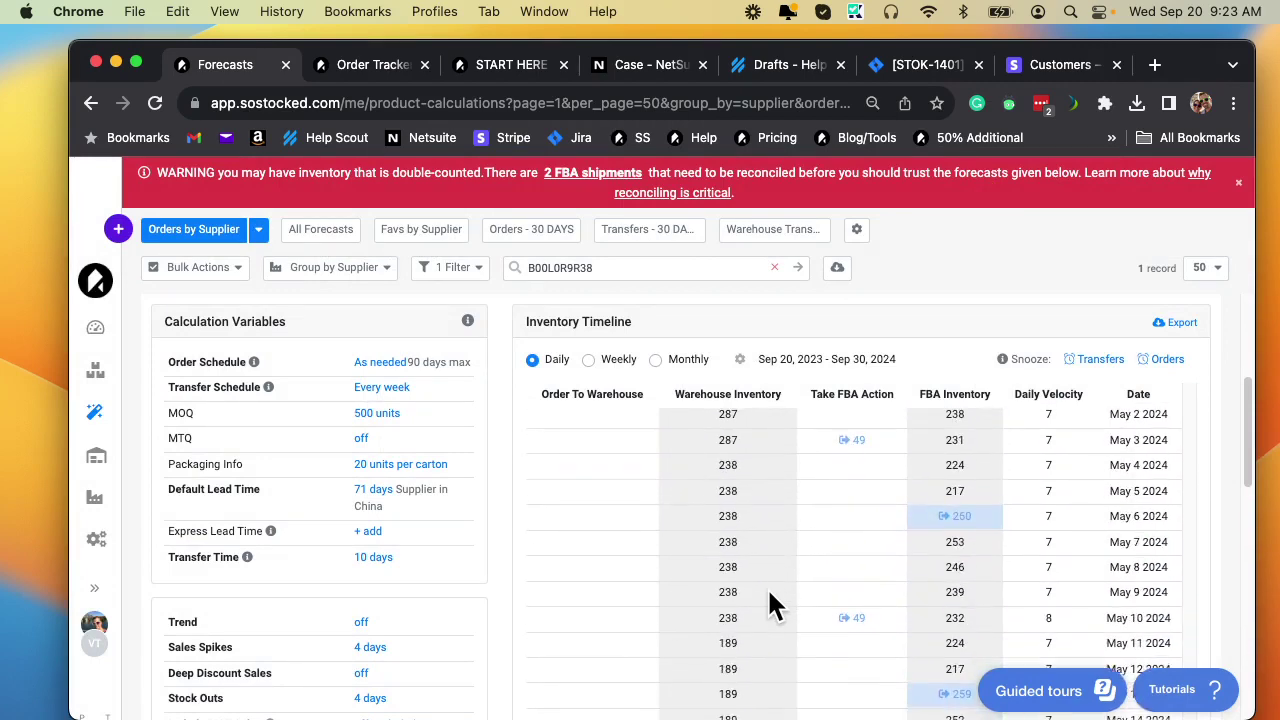
{"action": "scroll", "coordinate": [770, 600], "scroll_direction": "up", "scroll_amount": 3}
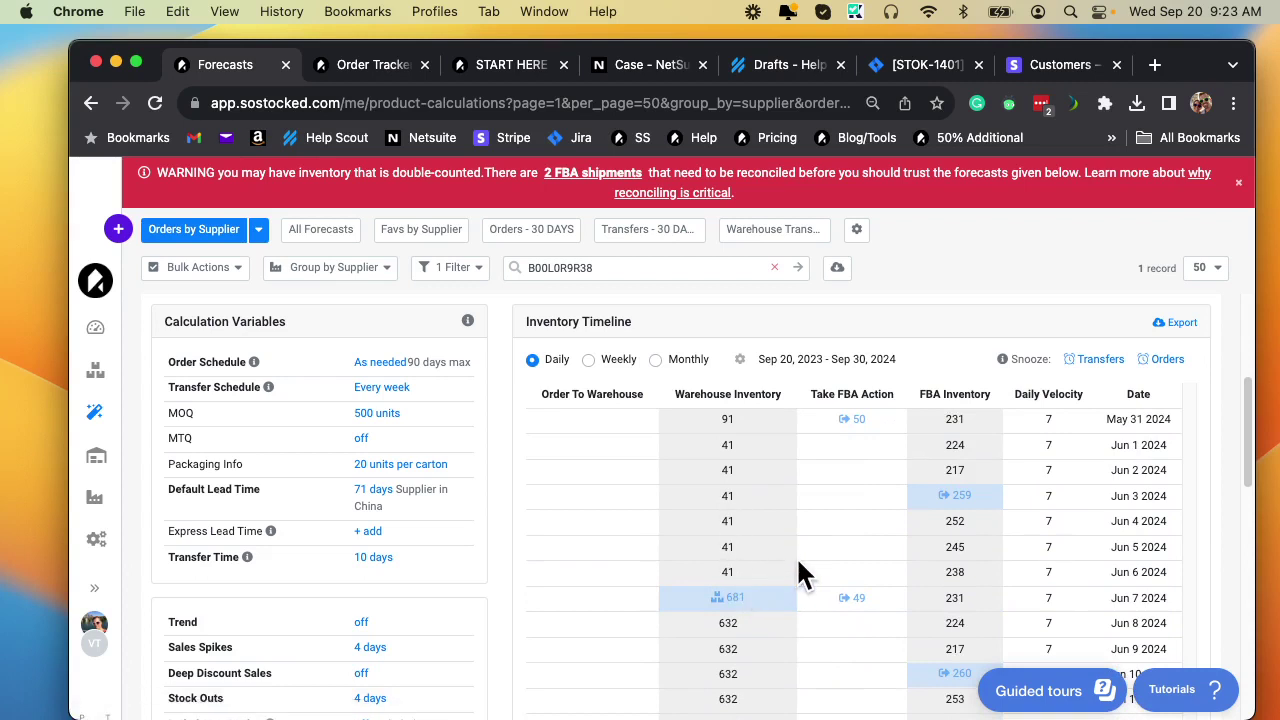
{"action": "scroll", "coordinate": [757, 588], "scroll_direction": "down", "scroll_amount": 1}
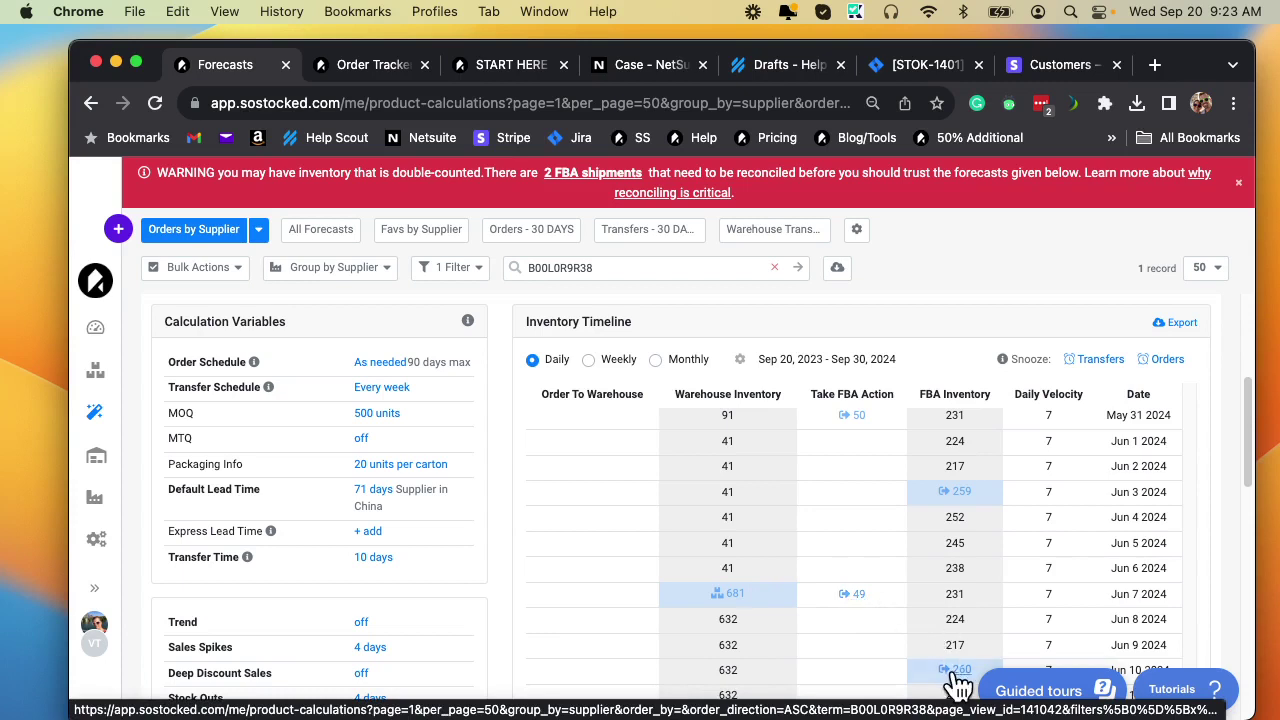
{"action": "scroll", "coordinate": [973, 554], "scroll_direction": "down", "scroll_amount": 3}
{"action": "scroll", "coordinate": [913, 625], "scroll_direction": "down", "scroll_amount": 1}
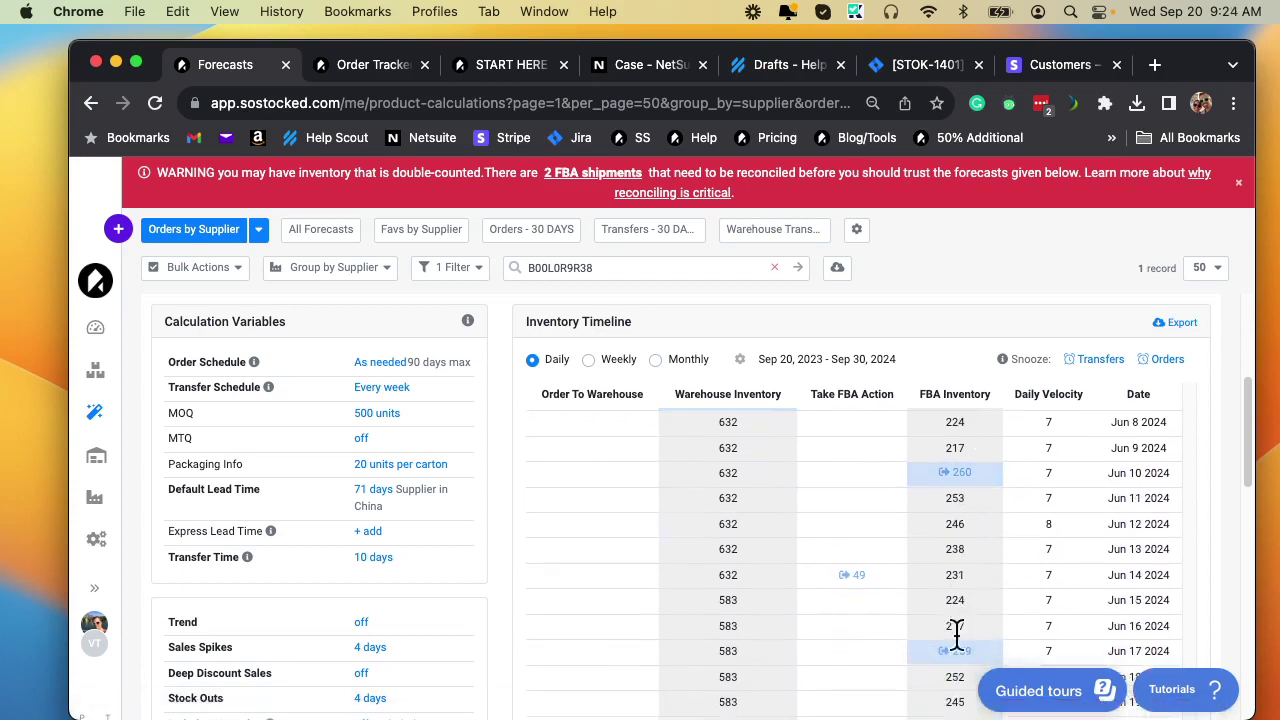
{"action": "scroll", "coordinate": [808, 591], "scroll_direction": "up", "scroll_amount": 3}
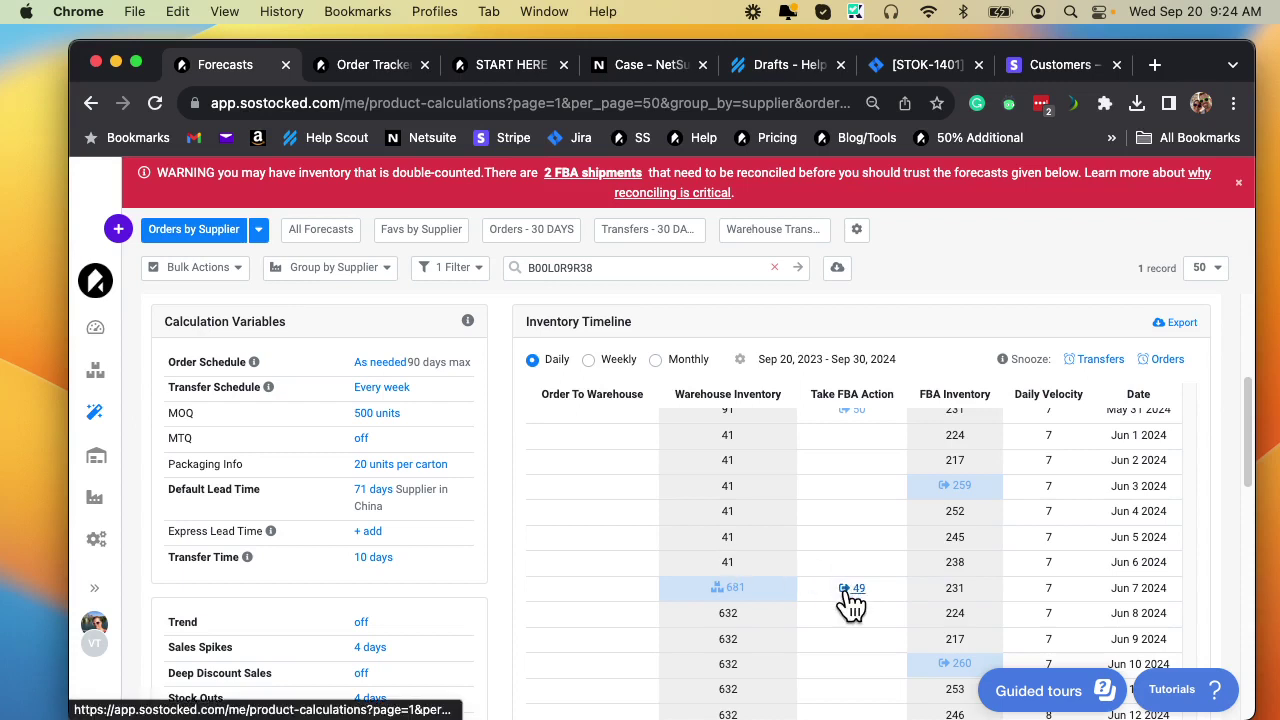
{"action": "scroll", "coordinate": [895, 595], "scroll_direction": "down", "scroll_amount": 3}
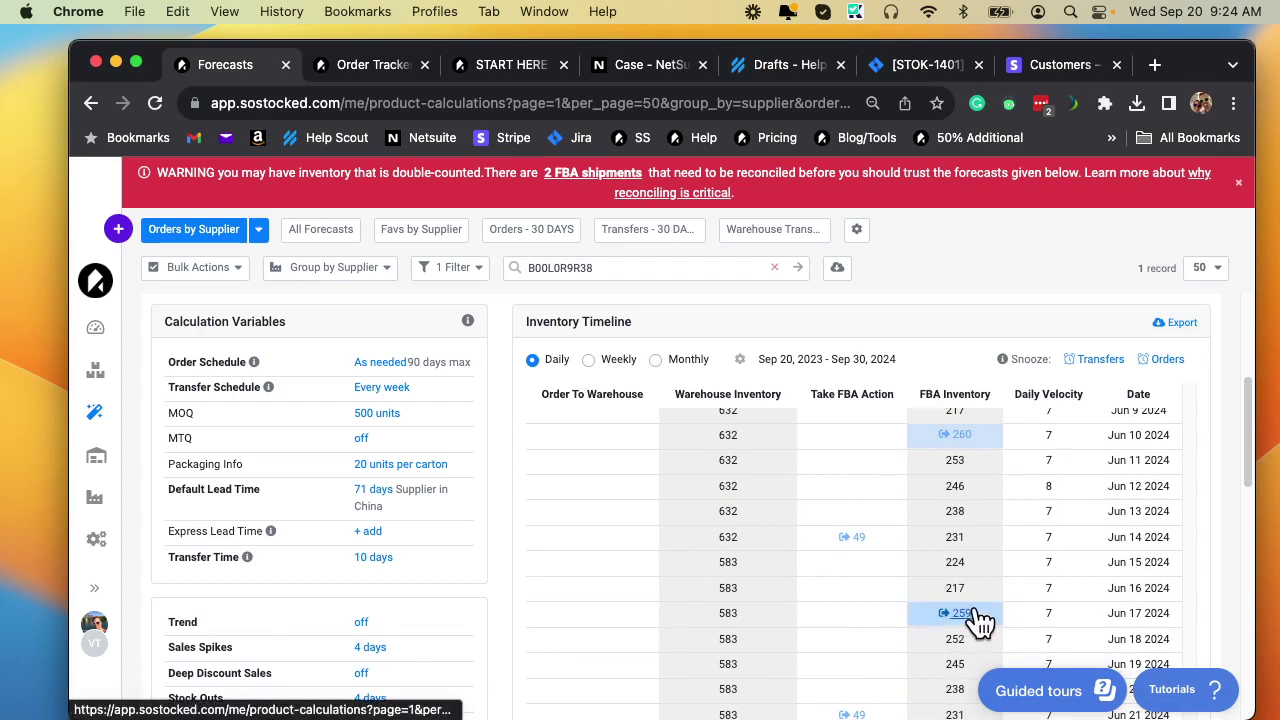
{"action": "scroll", "coordinate": [972, 612], "scroll_direction": "up", "scroll_amount": 3}
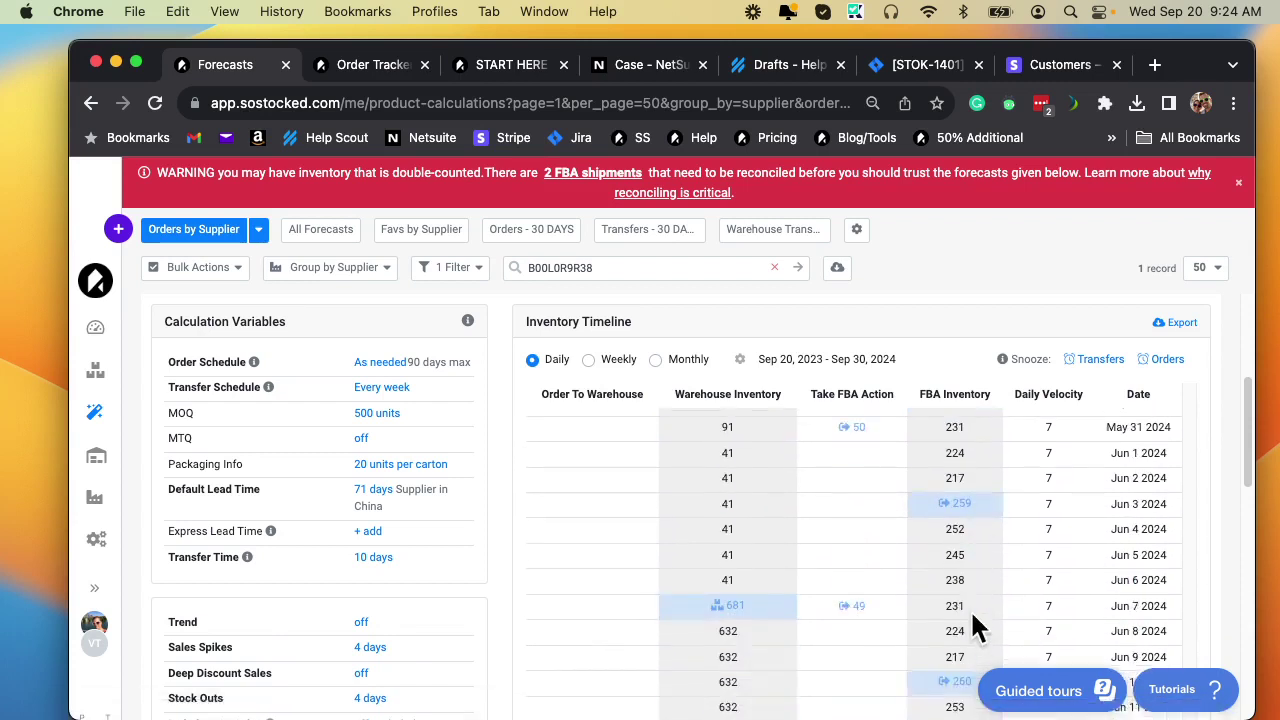
{"action": "scroll", "coordinate": [970, 609], "scroll_direction": "down", "scroll_amount": 2}
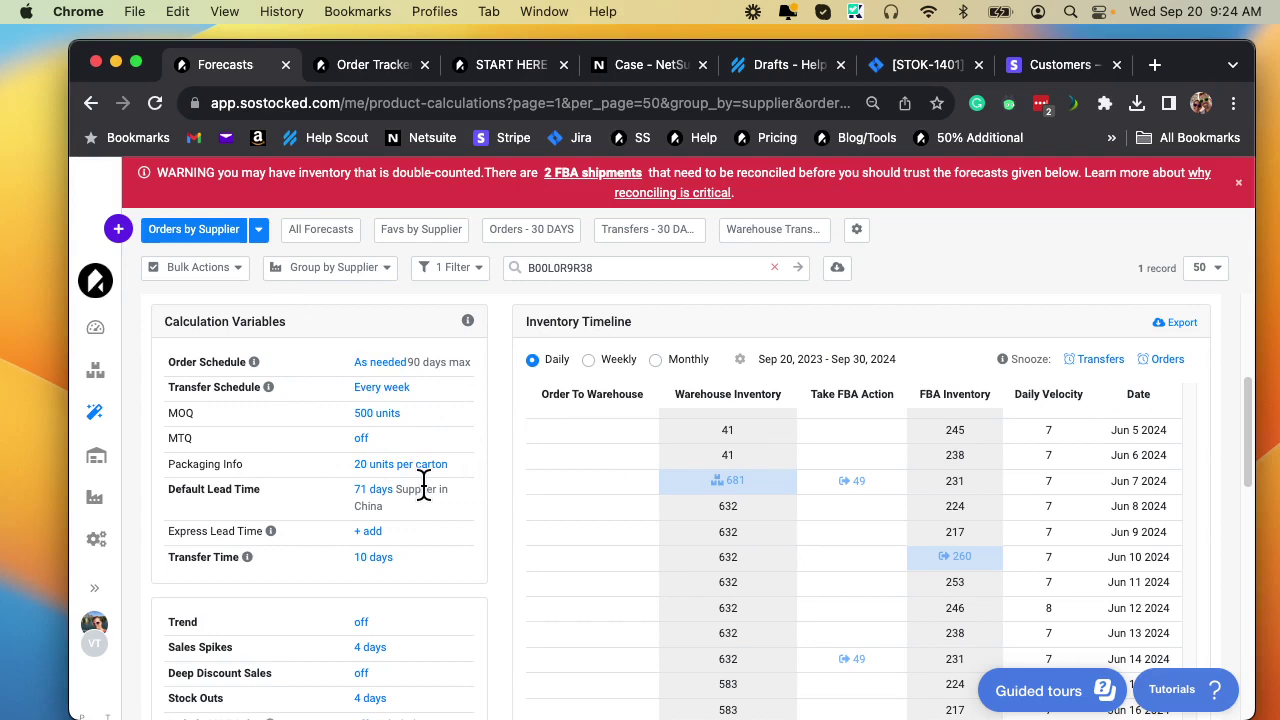
Step: Check the Transfer Schedule's frequency and buffer stock, close it without saving, and review the product's order and transfer recommendations
{"action": "left_click", "coordinate": [386, 401]}
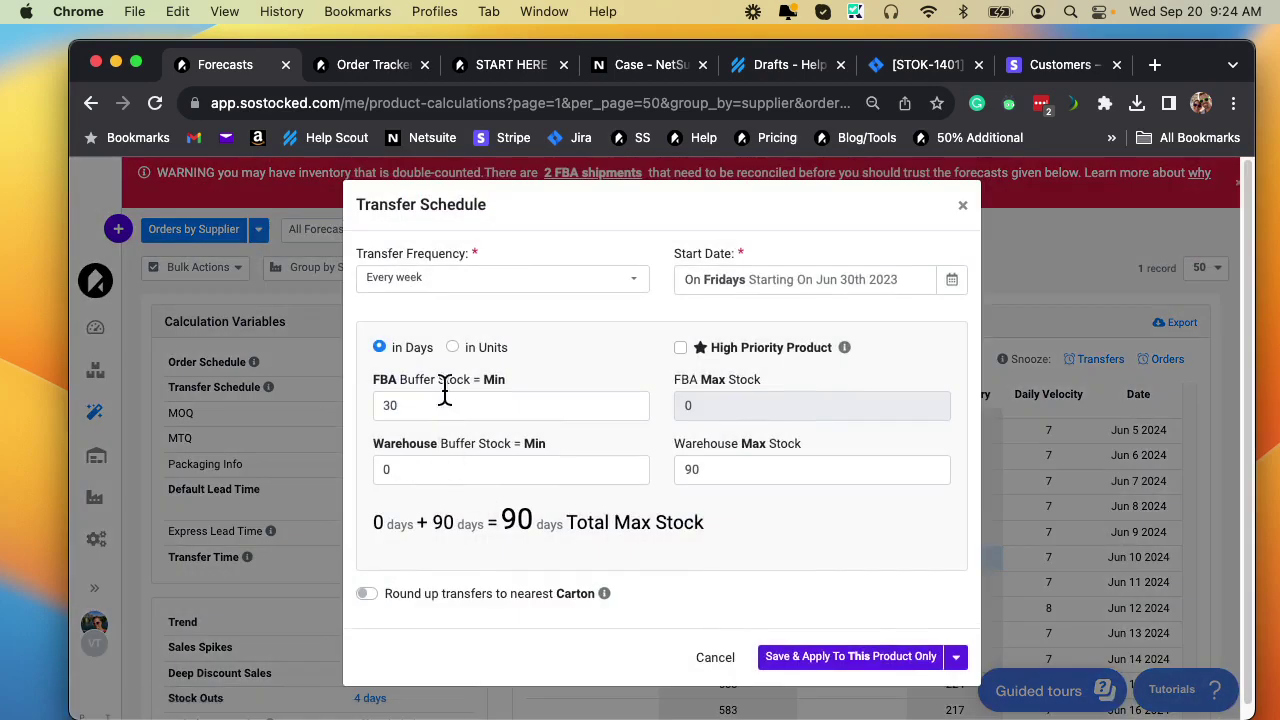
{"action": "left_click", "coordinate": [962, 206]}
{"action": "scroll", "coordinate": [424, 546], "scroll_direction": "up", "scroll_amount": 1}
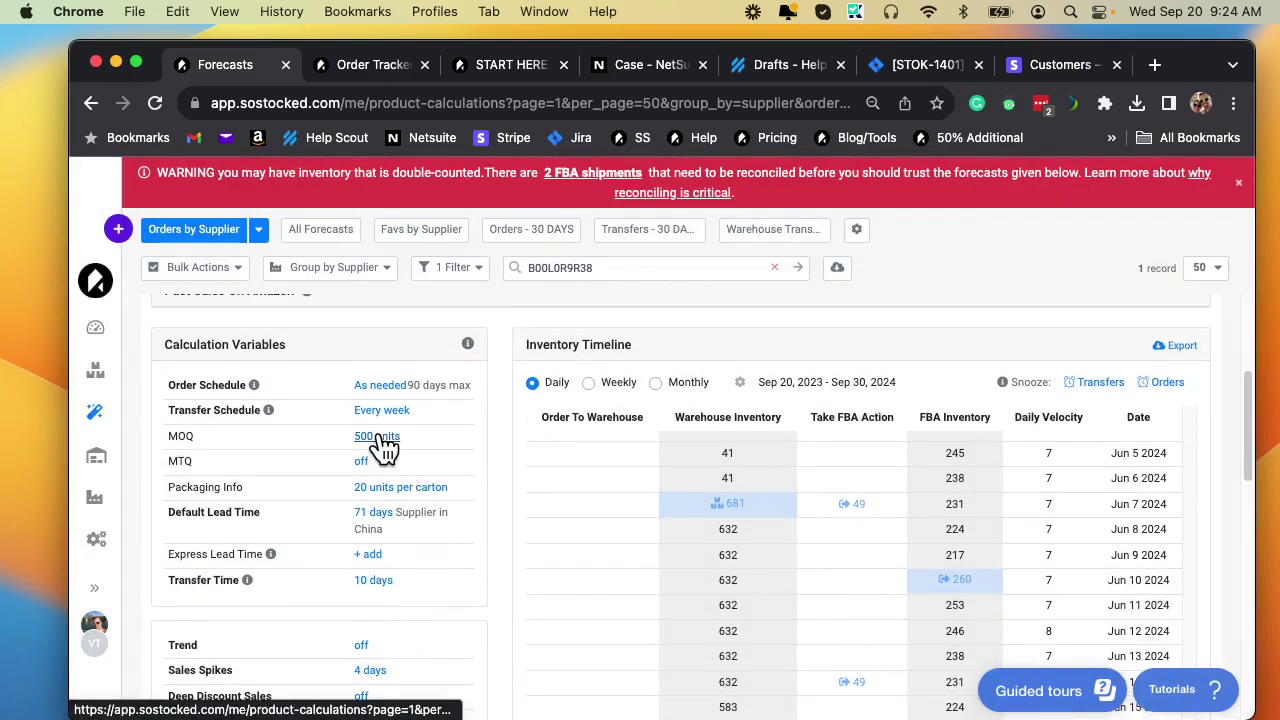
{"action": "scroll", "coordinate": [530, 546], "scroll_direction": "up", "scroll_amount": 5}
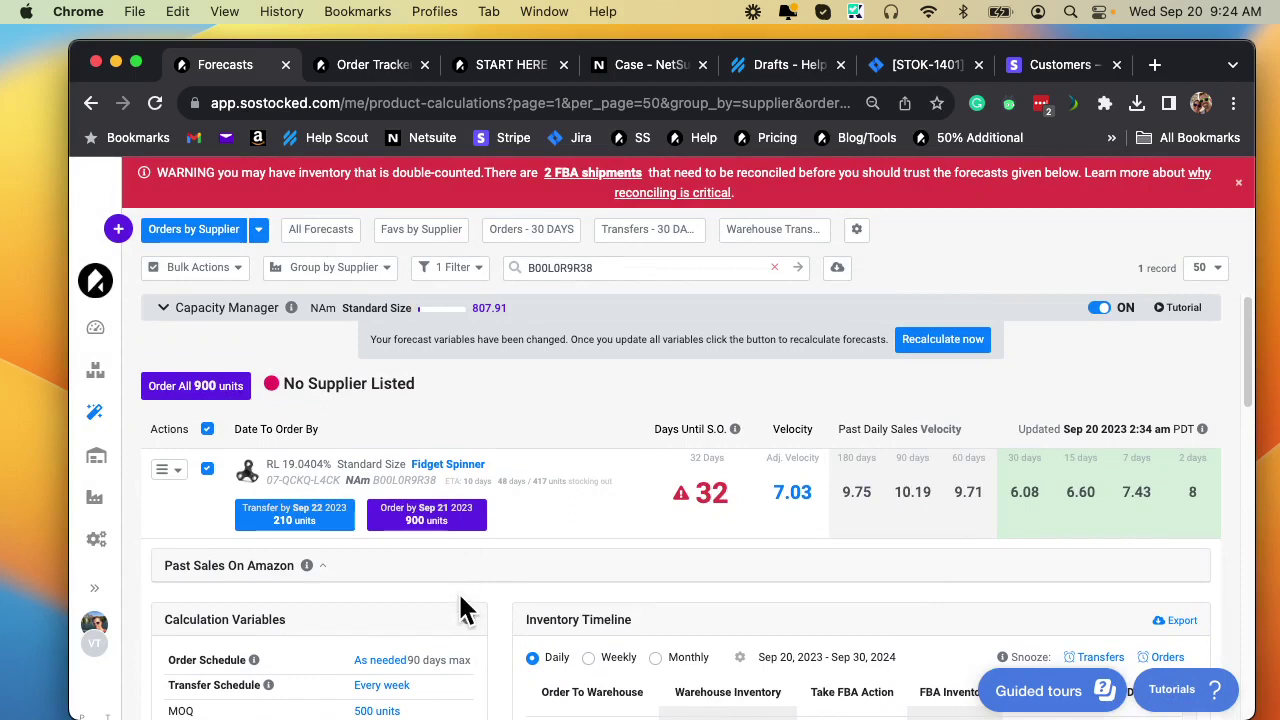
{"action": "scroll", "coordinate": [463, 608], "scroll_direction": "down", "scroll_amount": 1}
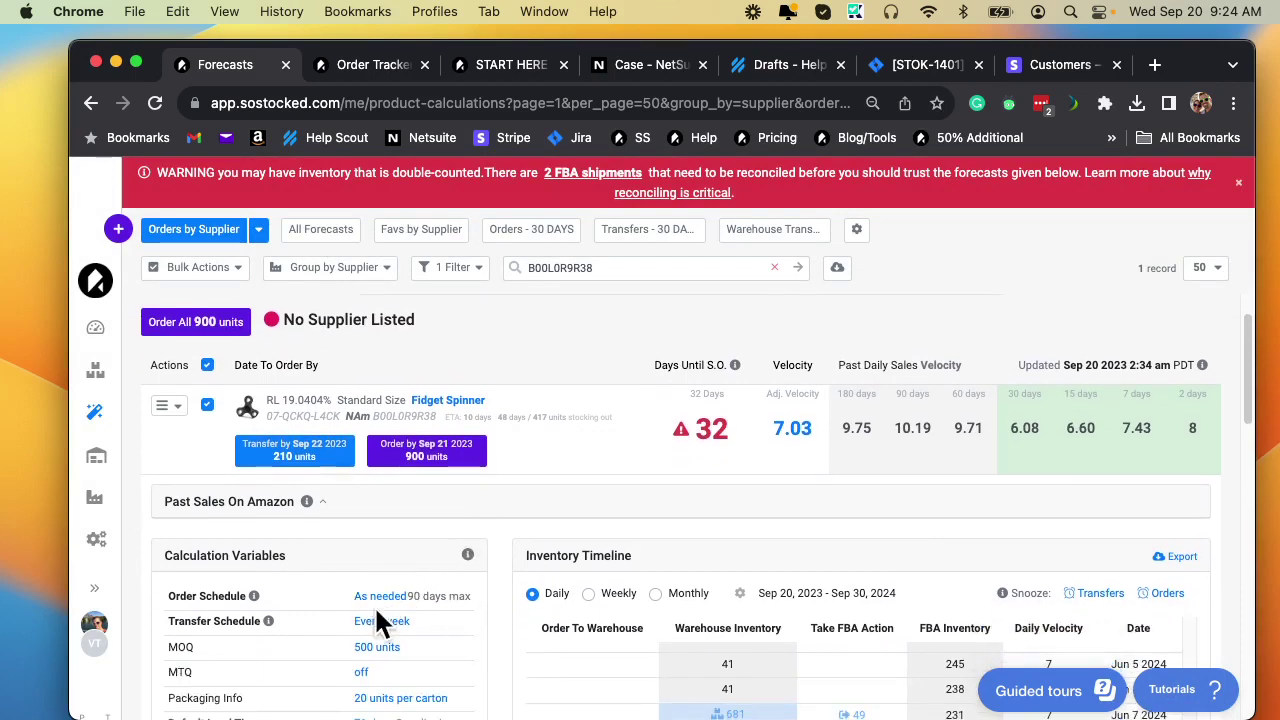
Step: Set the product's Transfer Schedule frequency to As needed and FBA max stock to 60 days, saving for this product only
{"action": "left_click", "coordinate": [383, 624]}
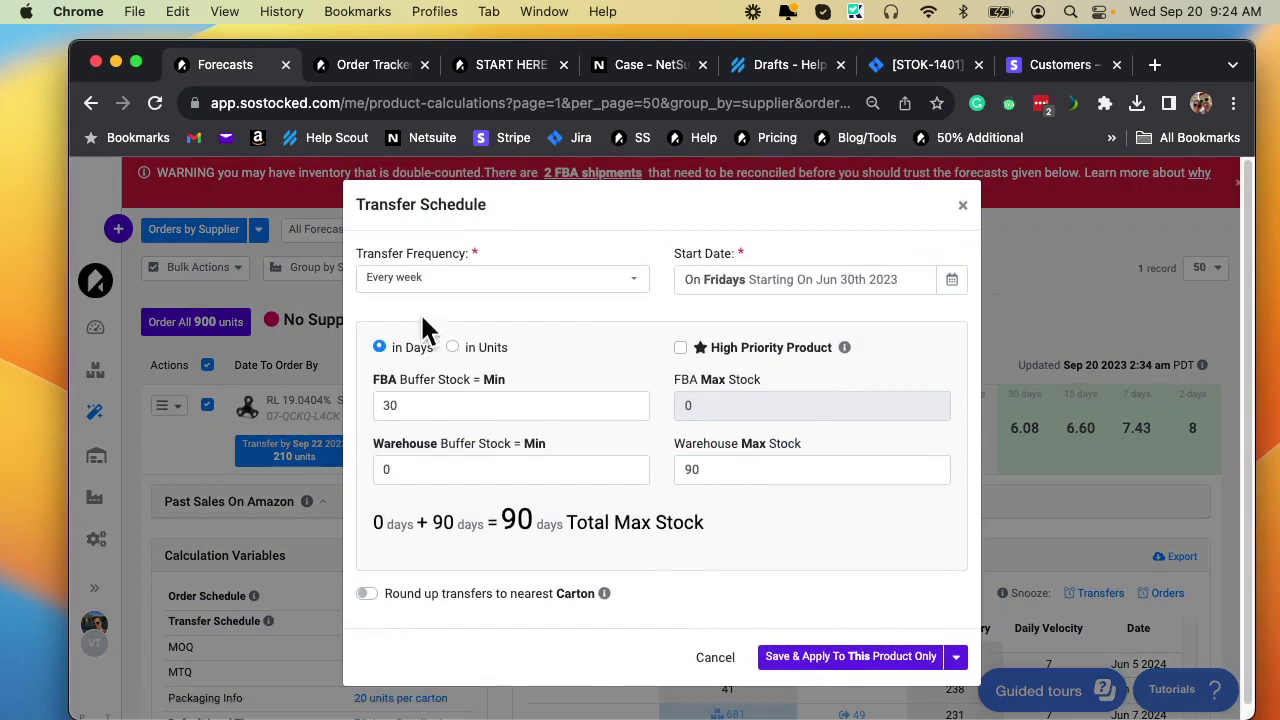
{"action": "left_click", "coordinate": [435, 290]}
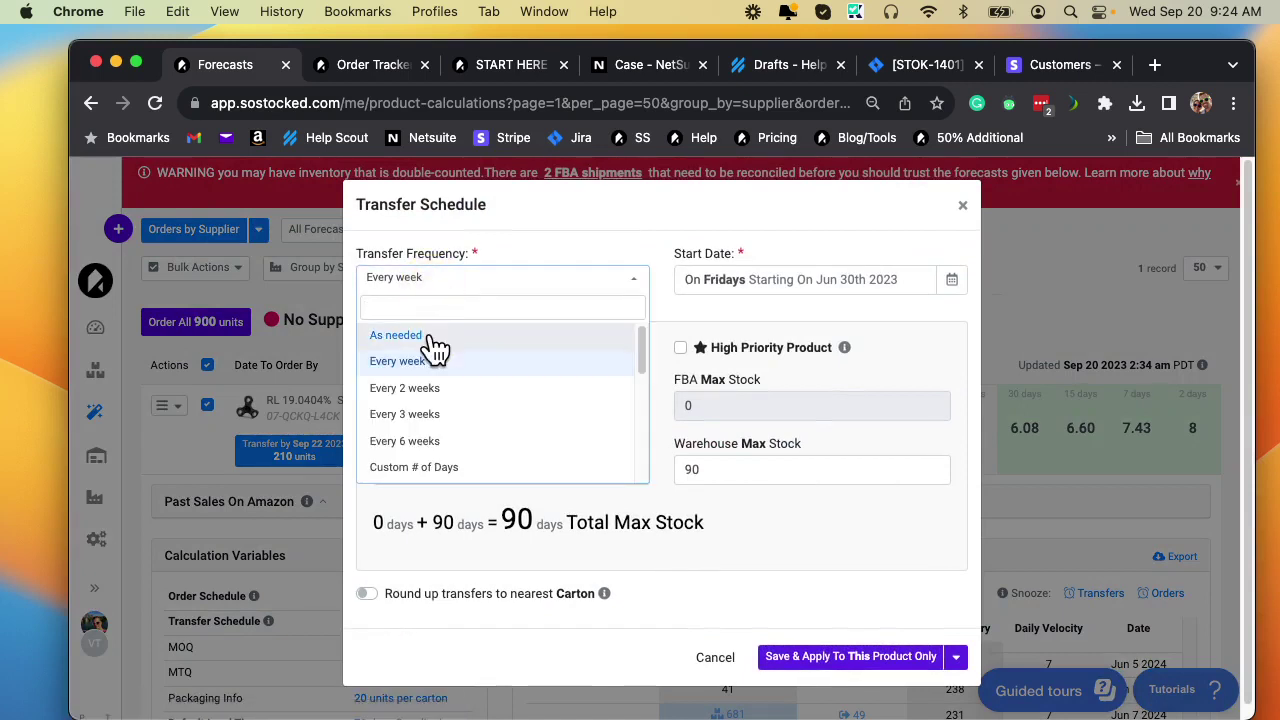
{"action": "left_click", "coordinate": [430, 338]}
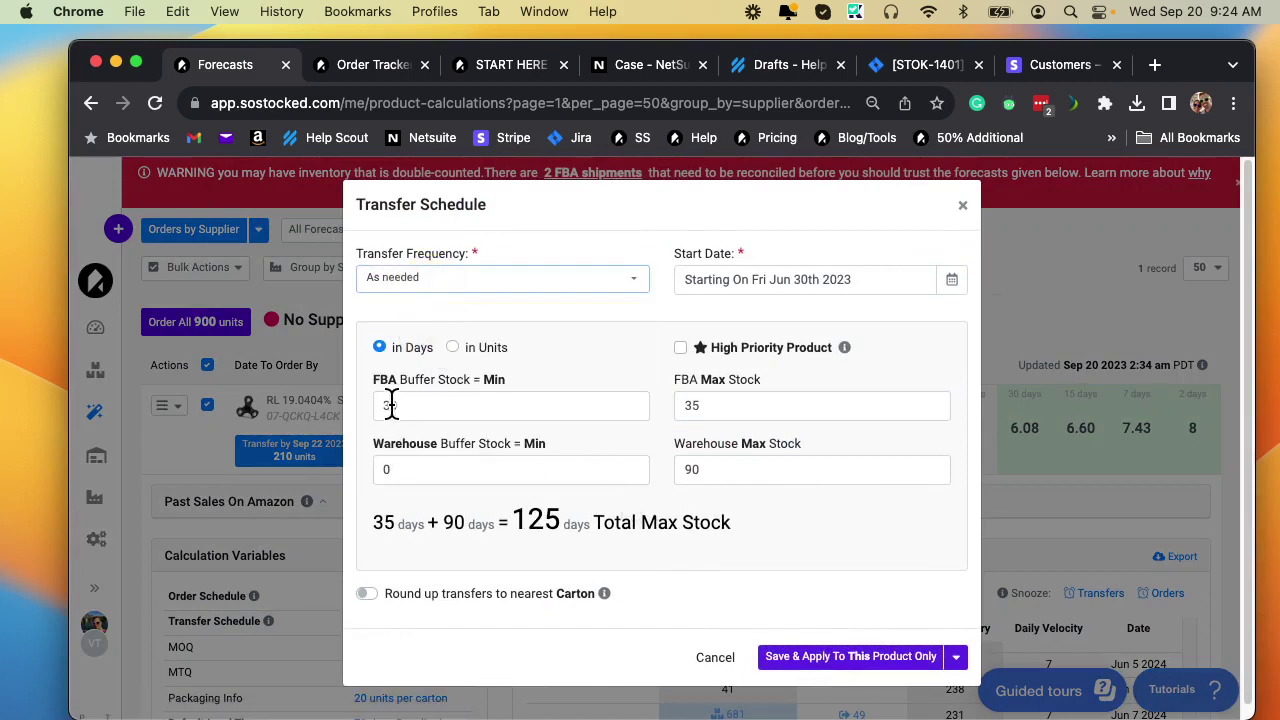
{"action": "double_click", "coordinate": [748, 405]}
{"action": "type", "text": "60"}
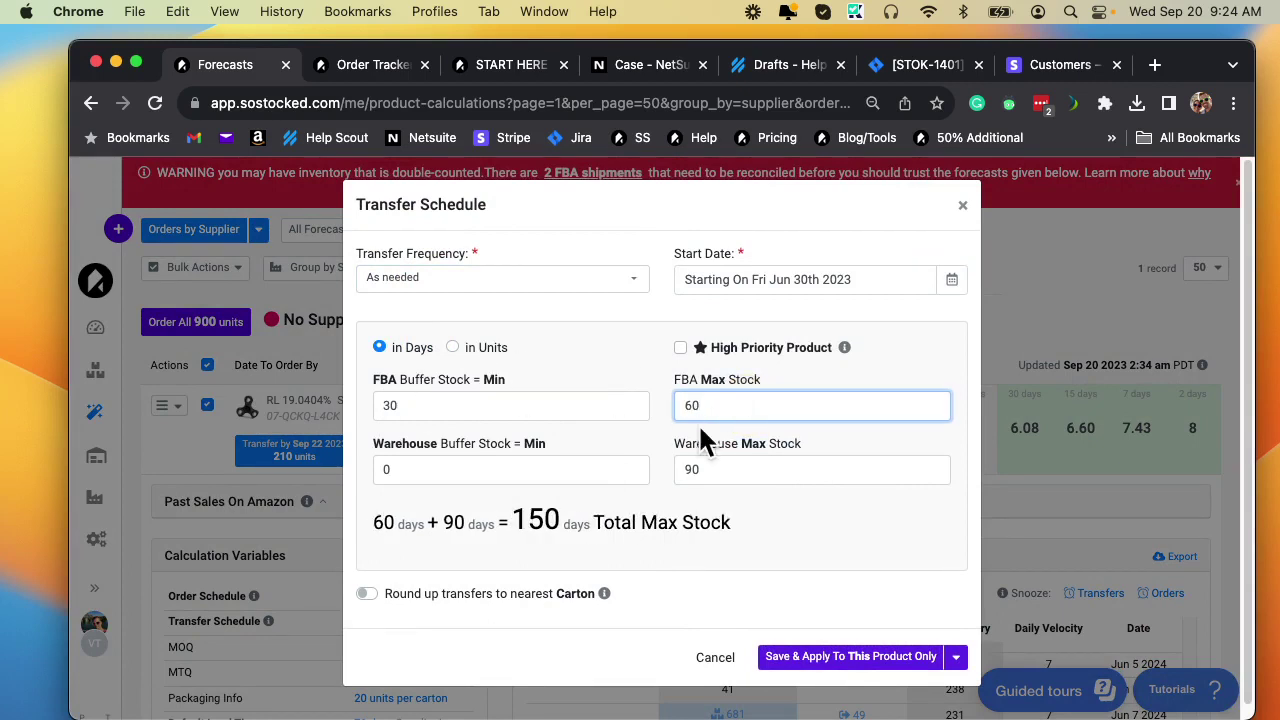
{"action": "left_click", "coordinate": [445, 470]}
{"action": "left_click", "coordinate": [737, 474]}
{"action": "left_click", "coordinate": [808, 656]}
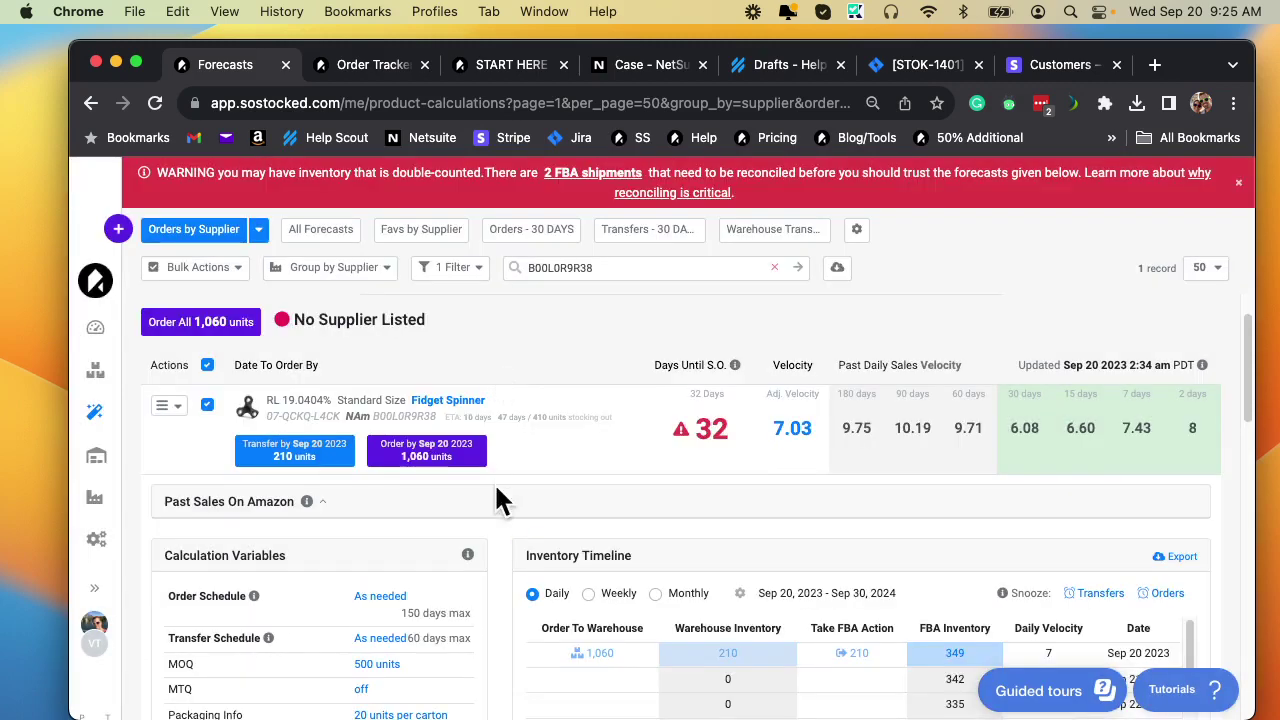
Step: Add a 3-day Ground Freight stage after Warehouse & Prep Center in the product's default lead time
{"action": "scroll", "coordinate": [423, 608], "scroll_direction": "down", "scroll_amount": 3}
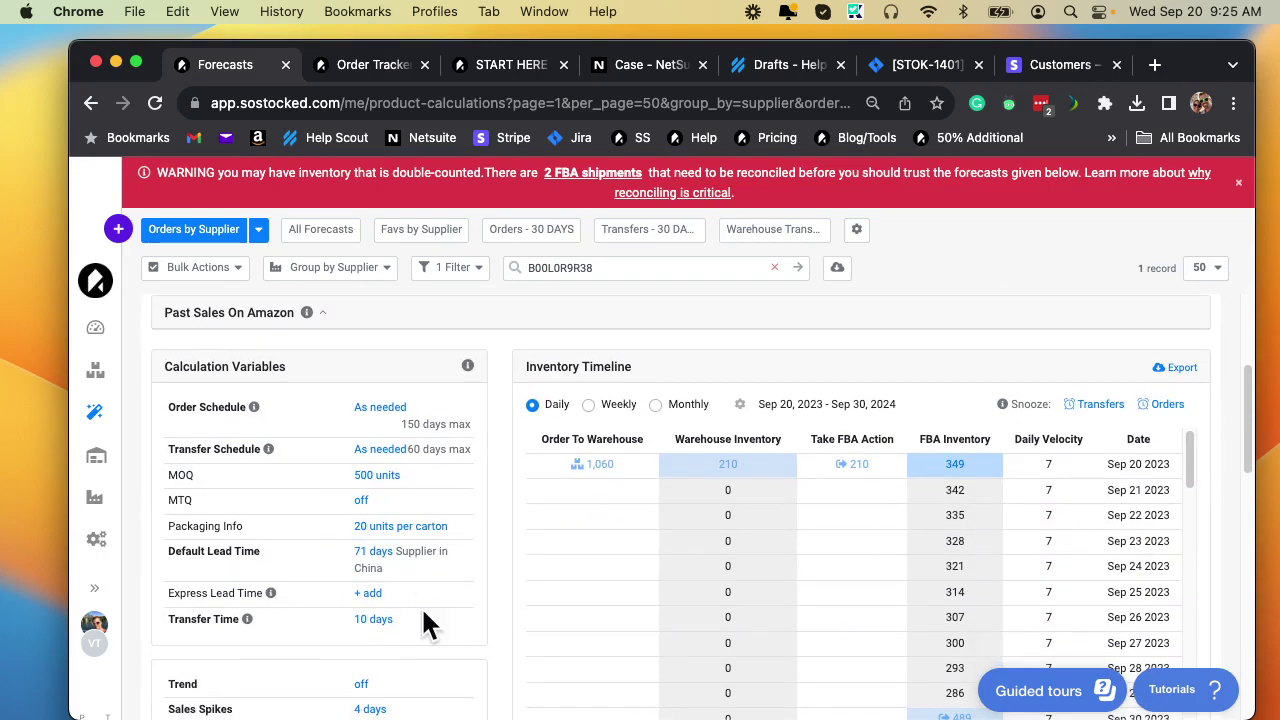
{"action": "left_click", "coordinate": [377, 557]}
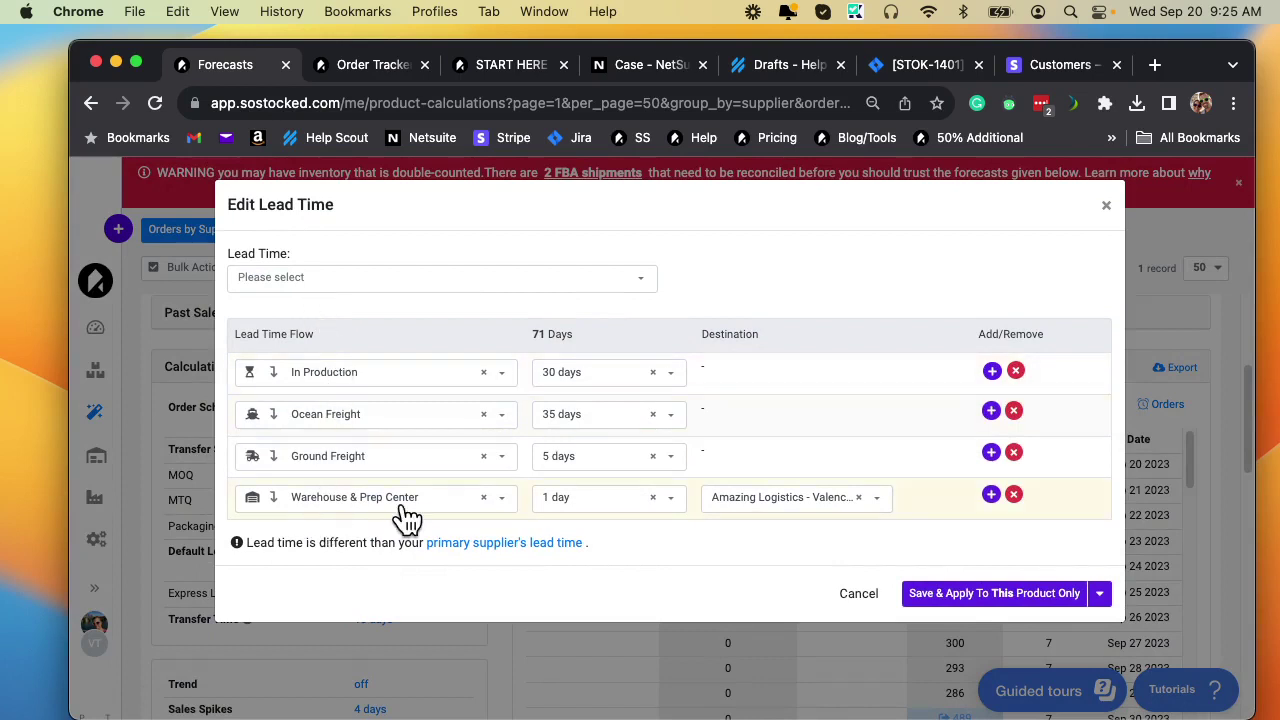
{"action": "left_click", "coordinate": [991, 494]}
{"action": "left_click", "coordinate": [358, 548]}
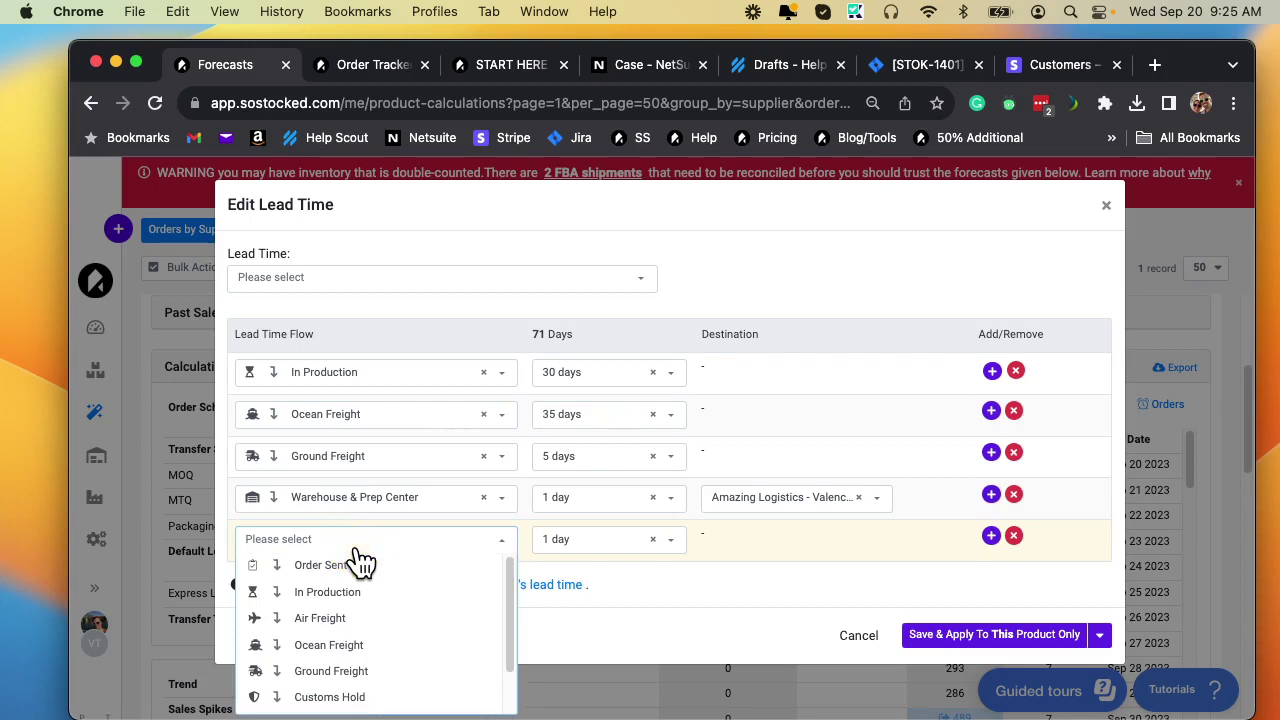
{"action": "left_click", "coordinate": [335, 672]}
{"action": "left_click", "coordinate": [585, 548]}
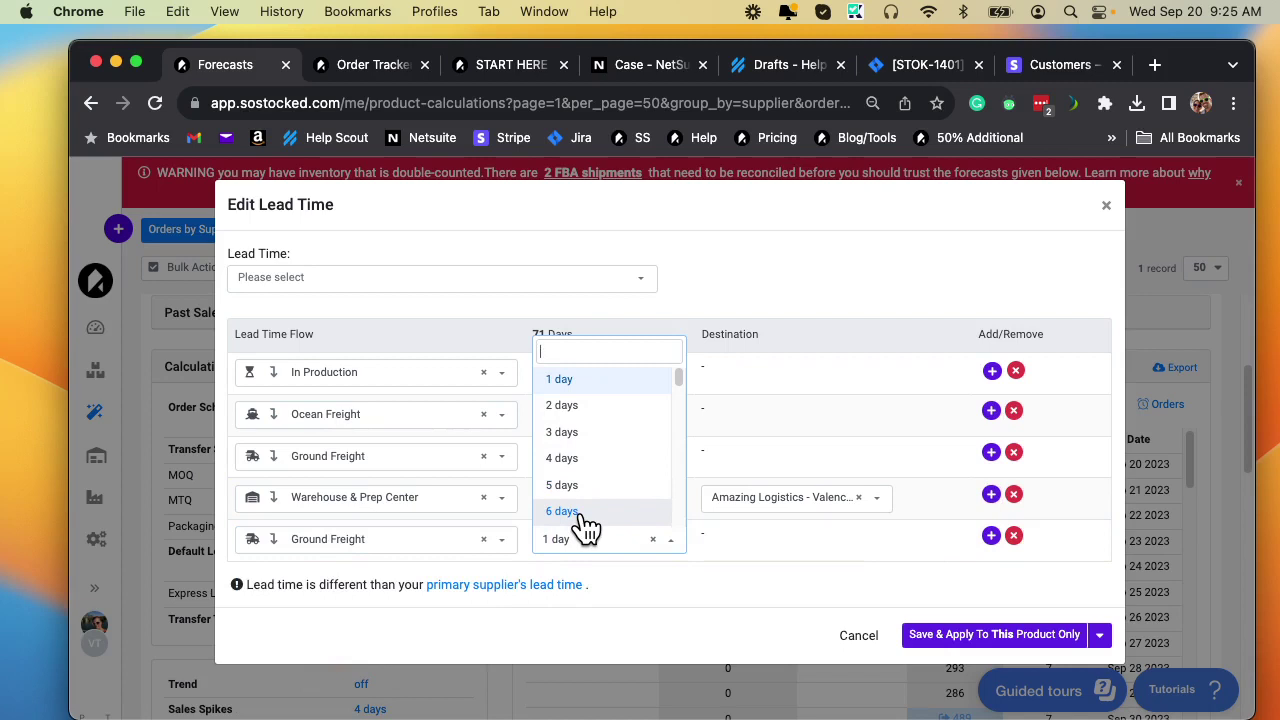
{"action": "left_click", "coordinate": [563, 434]}
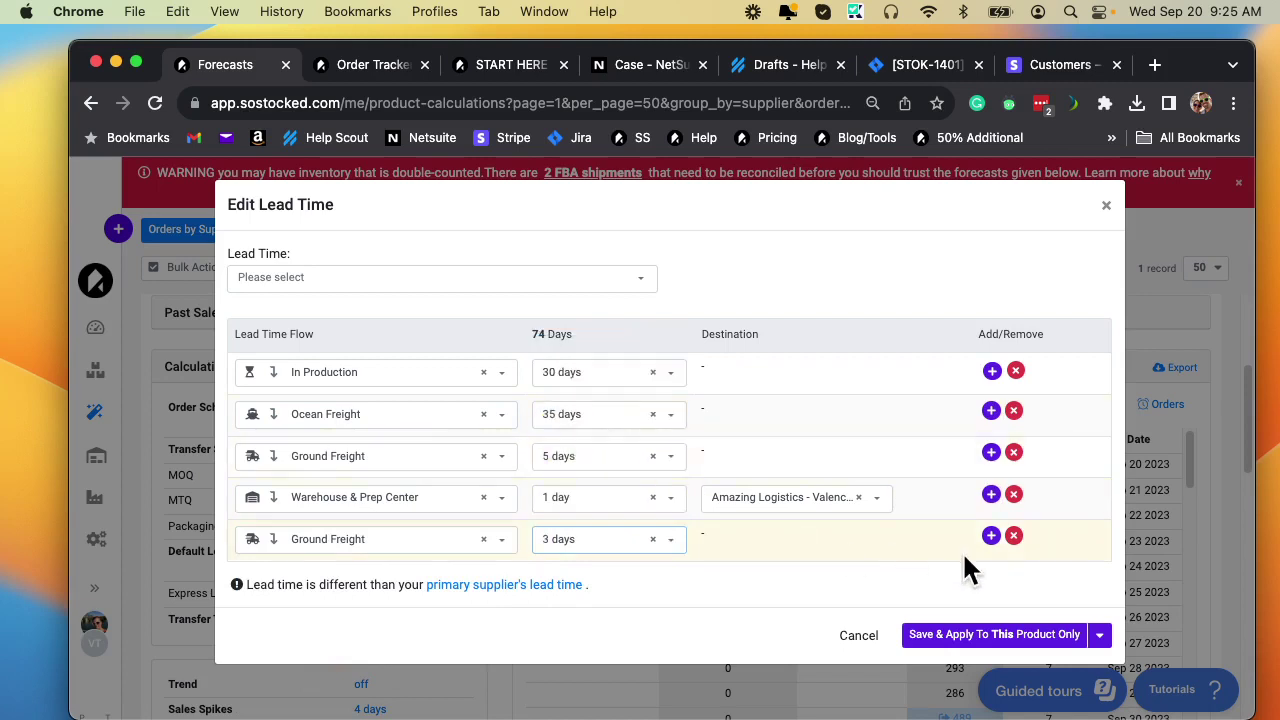
Step: Append a 2-day FBA Check-In stage to the end of the lead time flow and save it for this product only
{"action": "left_click", "coordinate": [990, 536]}
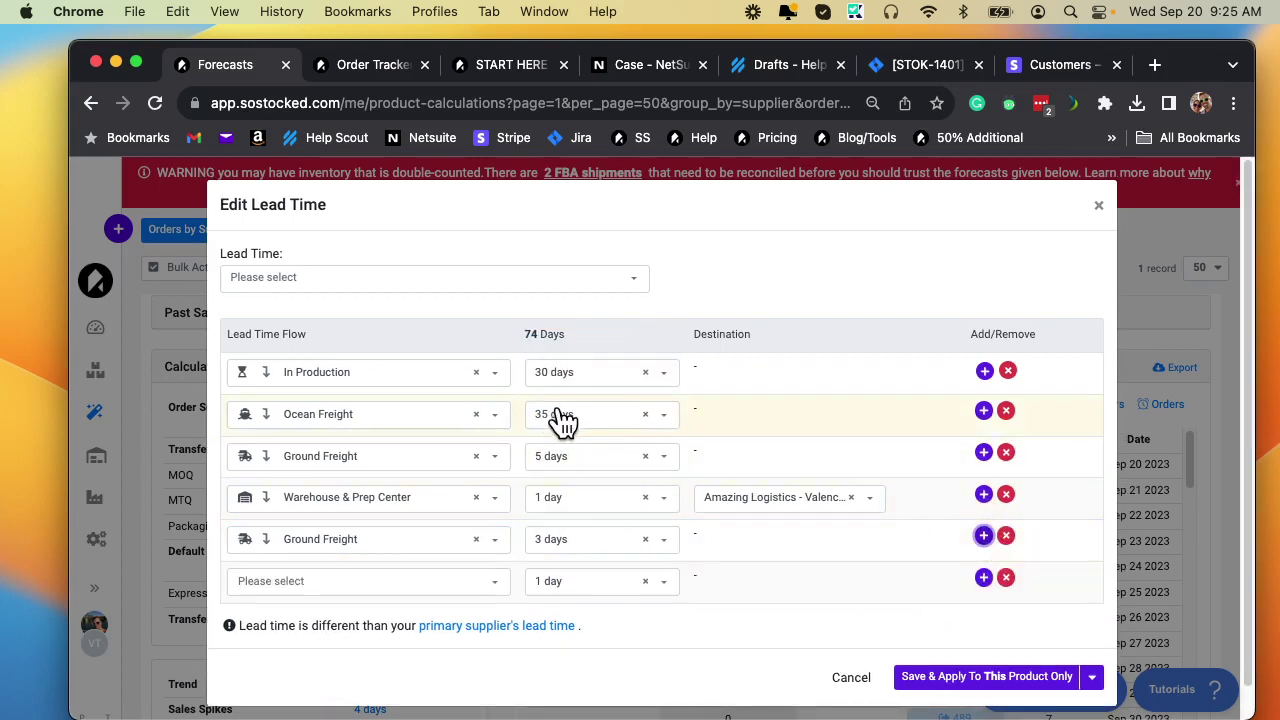
{"action": "left_click", "coordinate": [390, 585]}
{"action": "scroll", "coordinate": [415, 512], "scroll_direction": "down", "scroll_amount": 1}
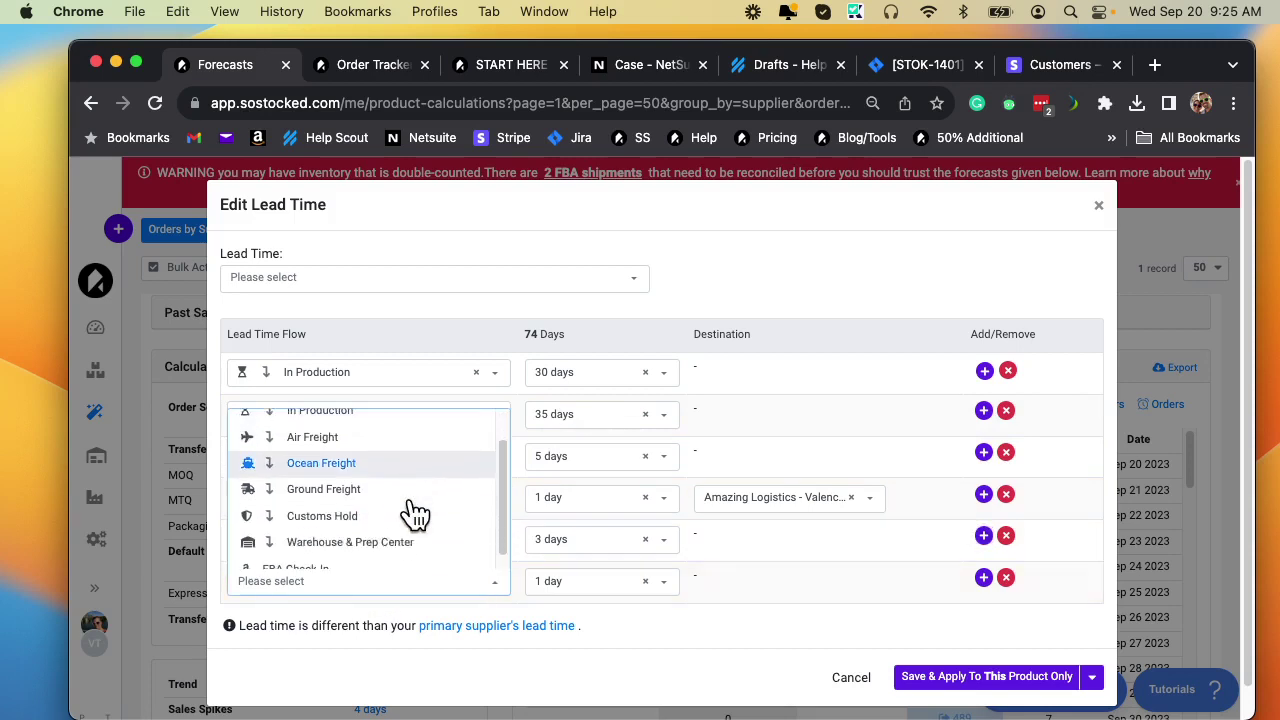
{"action": "scroll", "coordinate": [415, 512], "scroll_direction": "down", "scroll_amount": 1}
{"action": "left_click", "coordinate": [313, 560]}
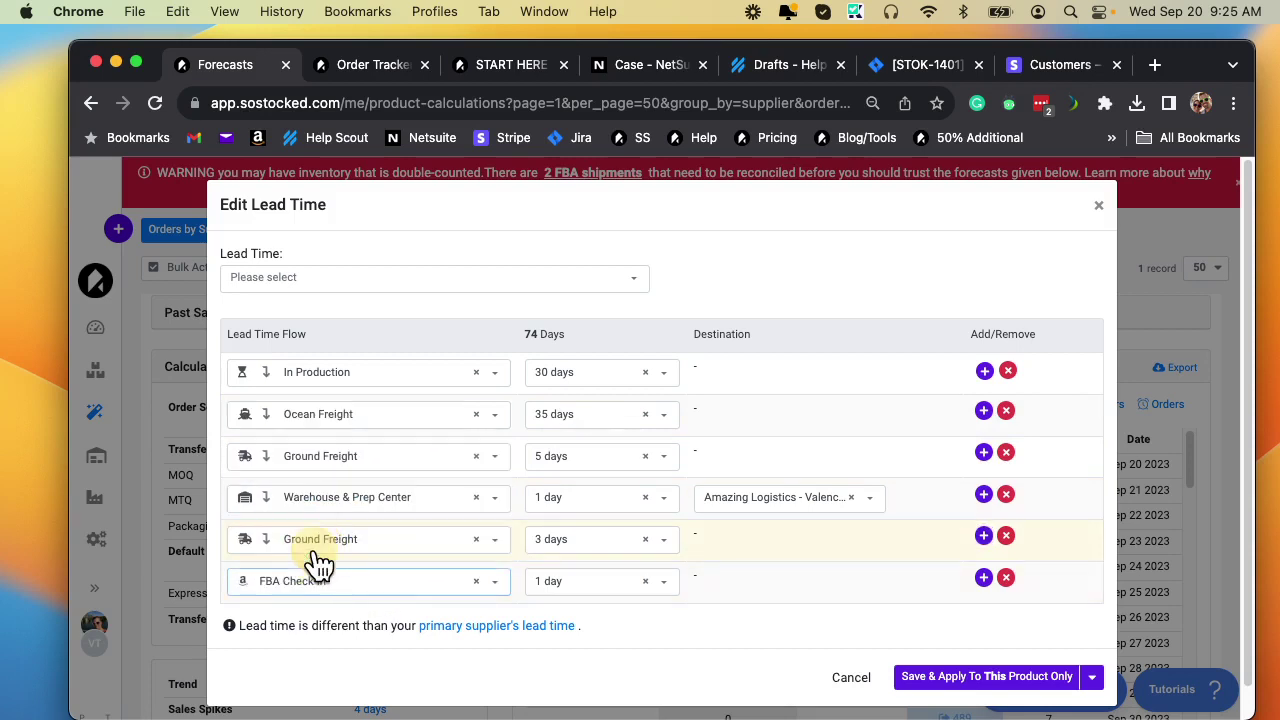
{"action": "left_click", "coordinate": [556, 588]}
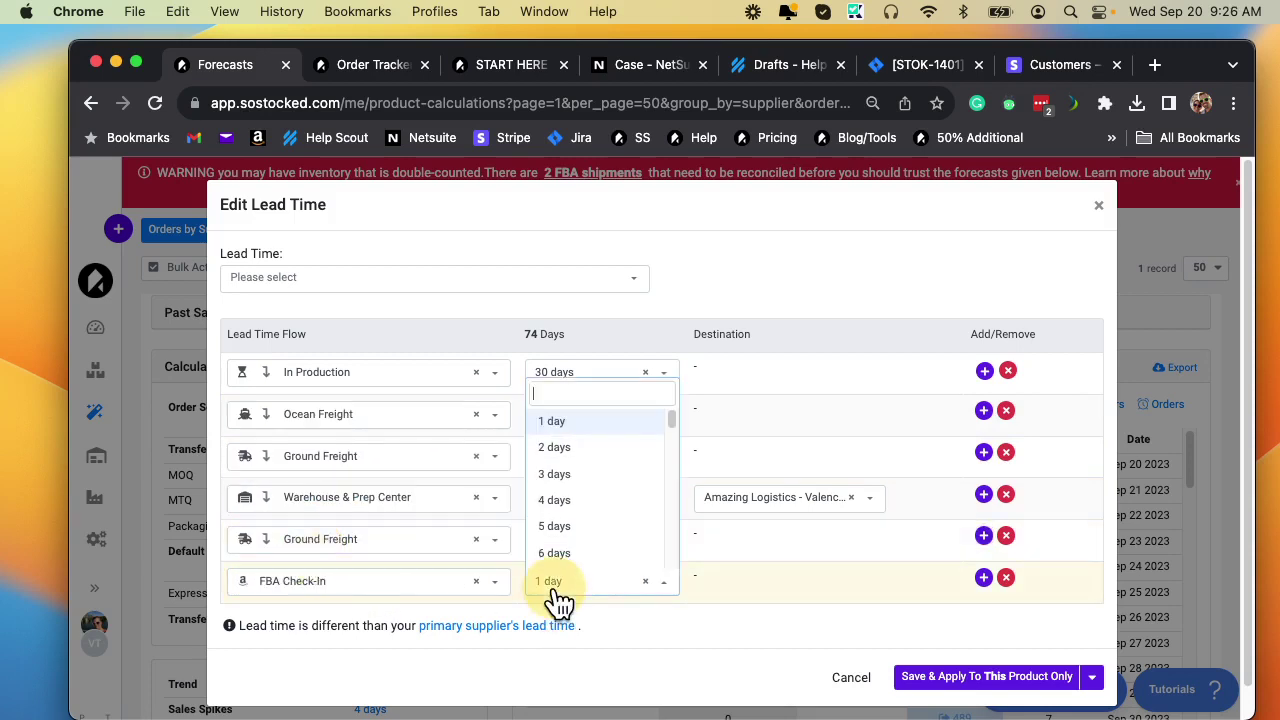
{"action": "left_click", "coordinate": [562, 450]}
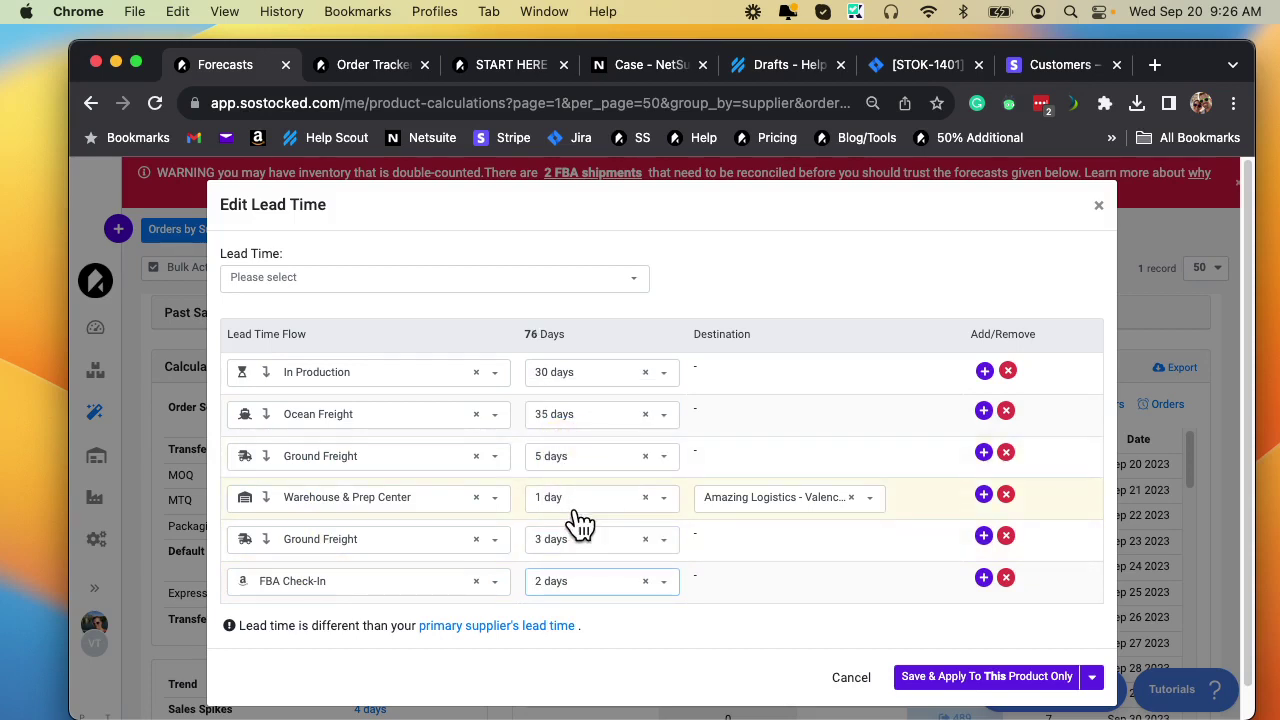
{"action": "left_click", "coordinate": [932, 680]}
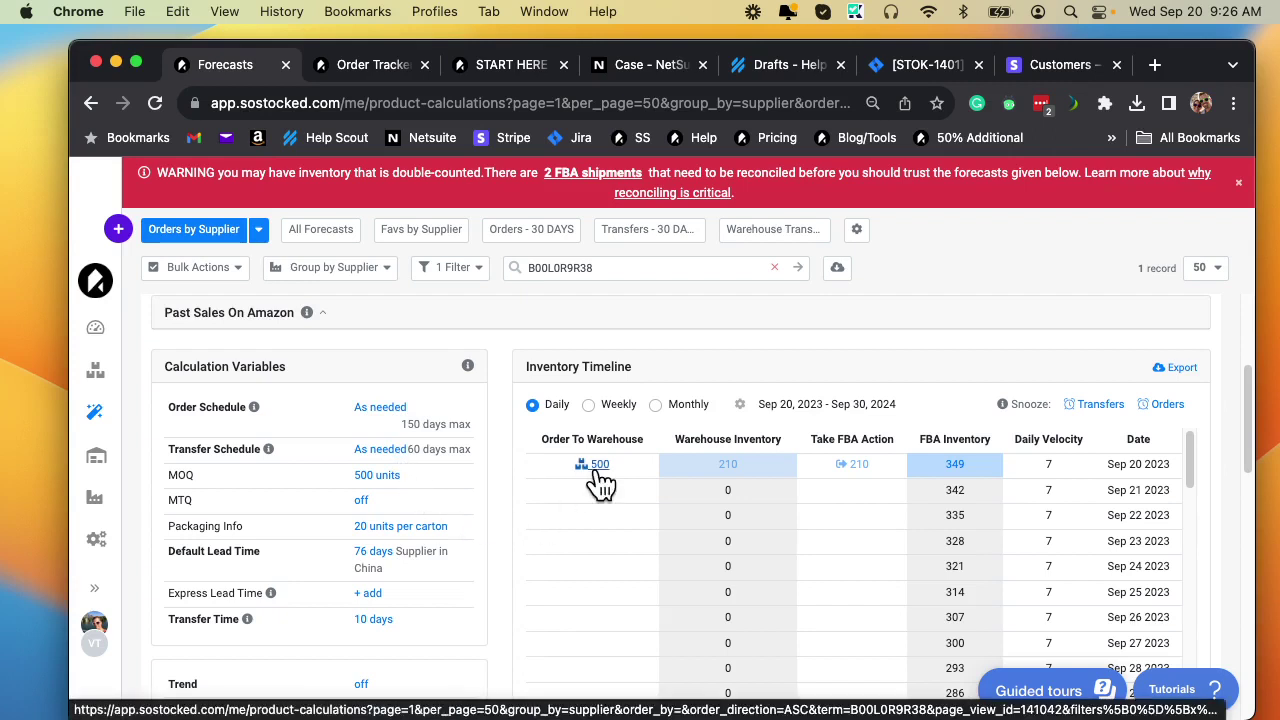
Step: Open the Transfer Schedule and compare the FBA and warehouse buffer stock with their max stock settings
{"action": "left_click", "coordinate": [381, 450]}
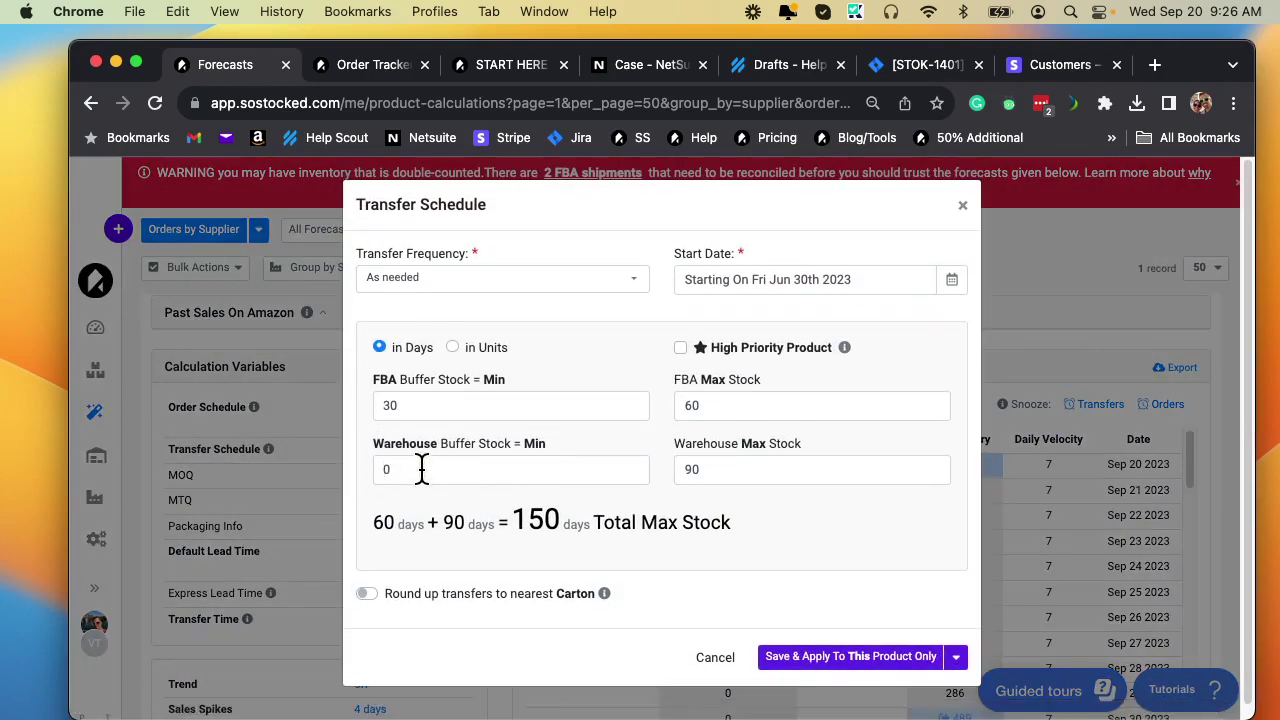
{"action": "left_click", "coordinate": [421, 468]}
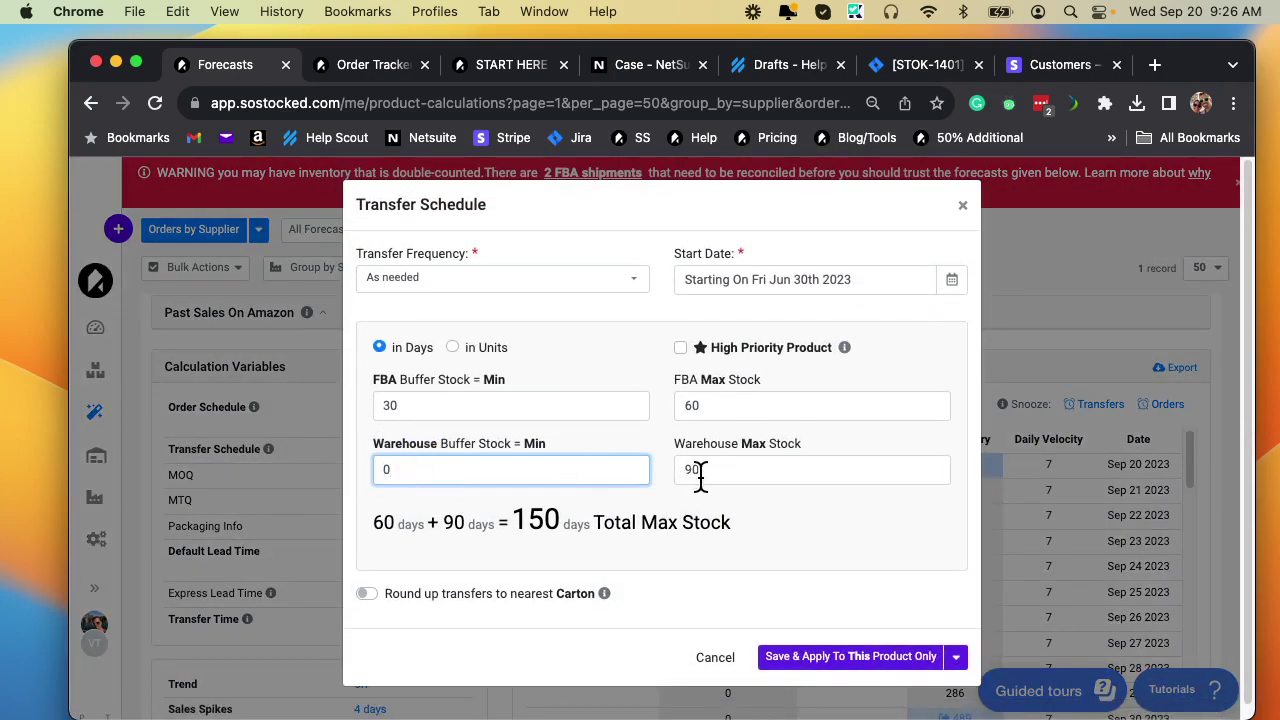
{"action": "left_click", "coordinate": [700, 476]}
{"action": "left_click", "coordinate": [496, 476]}
{"action": "left_click", "coordinate": [731, 468]}
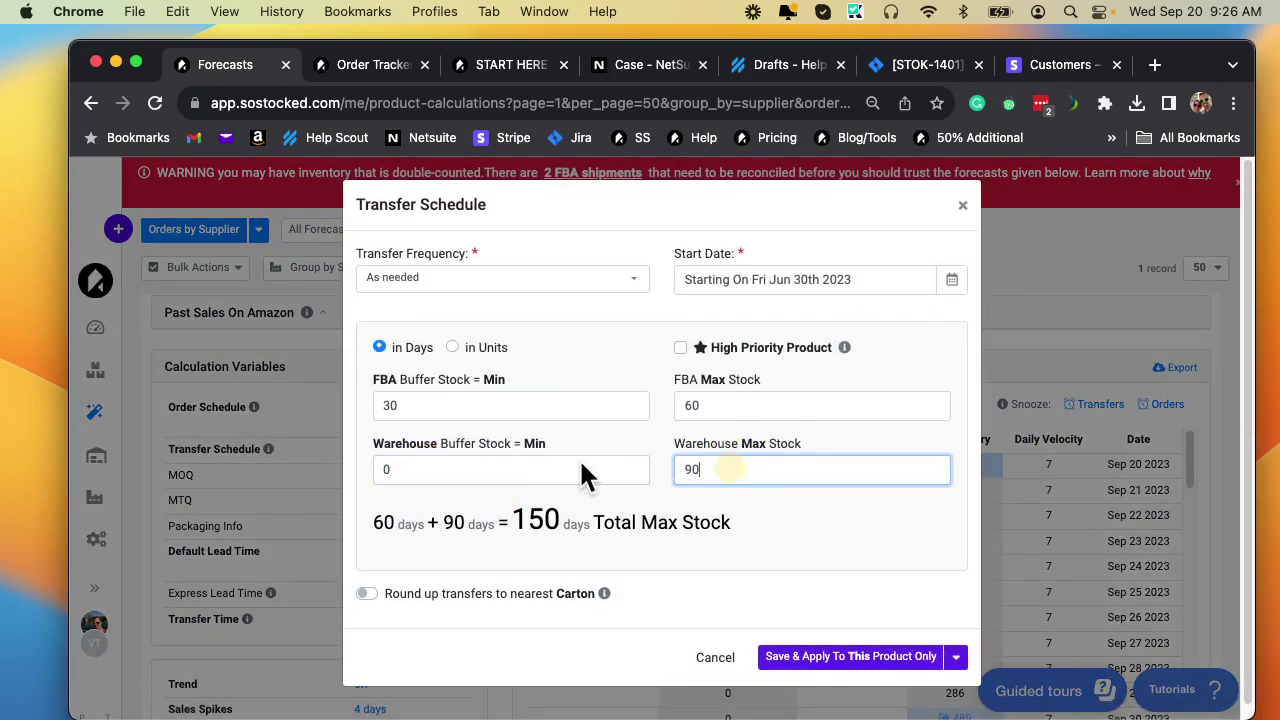
{"action": "left_click", "coordinate": [543, 465]}
{"action": "left_click", "coordinate": [706, 463]}
{"action": "left_click", "coordinate": [580, 403]}
{"action": "left_click", "coordinate": [712, 412]}
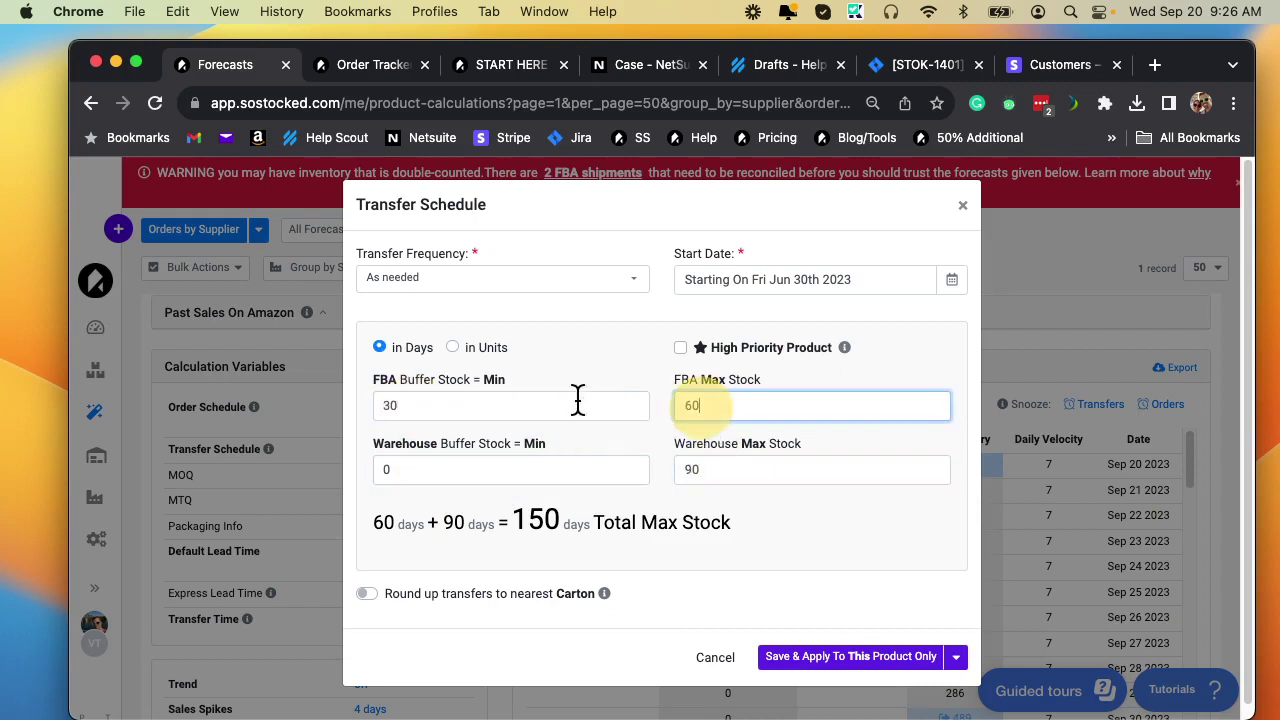
{"action": "left_click", "coordinate": [461, 411]}
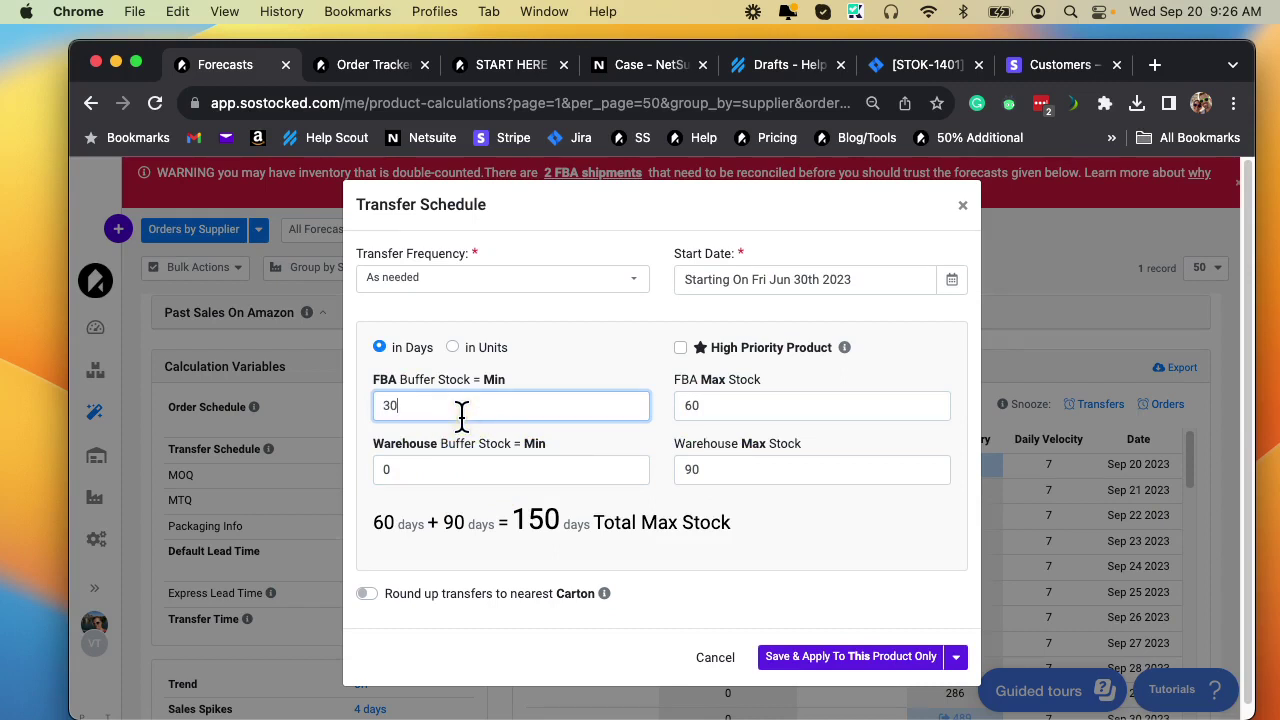
{"action": "left_click", "coordinate": [479, 470]}
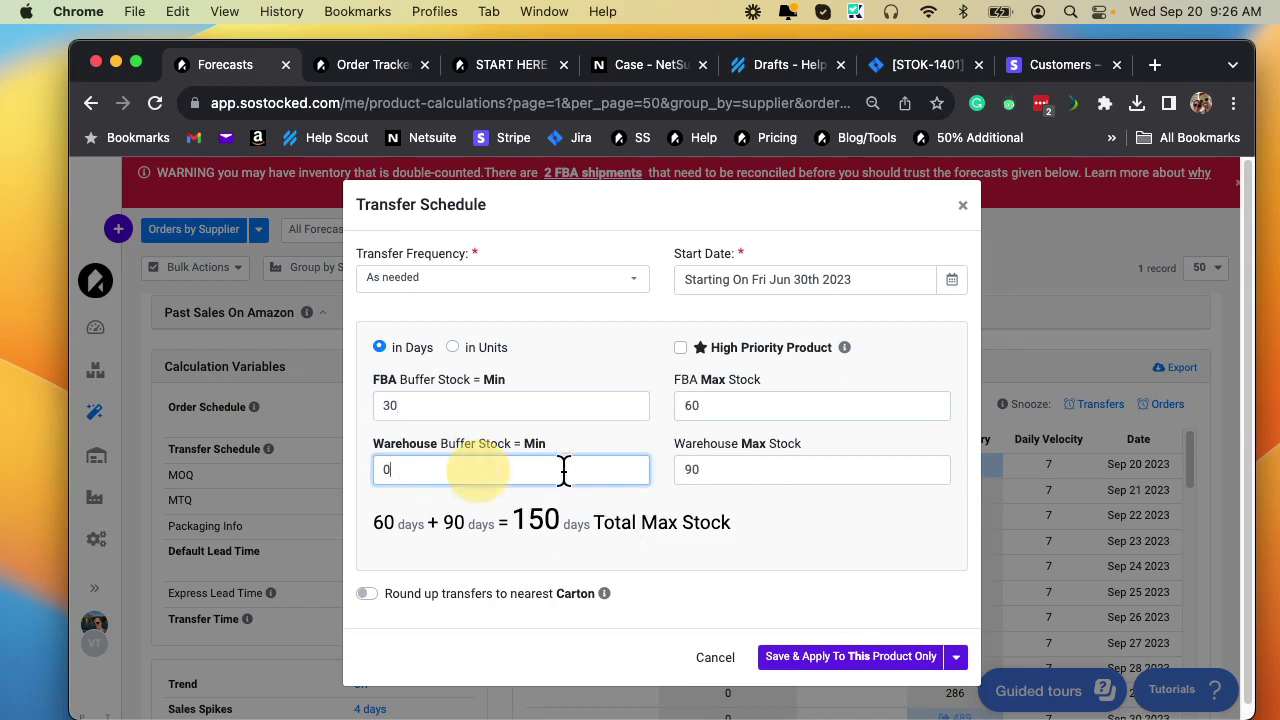
{"action": "left_click", "coordinate": [790, 472]}
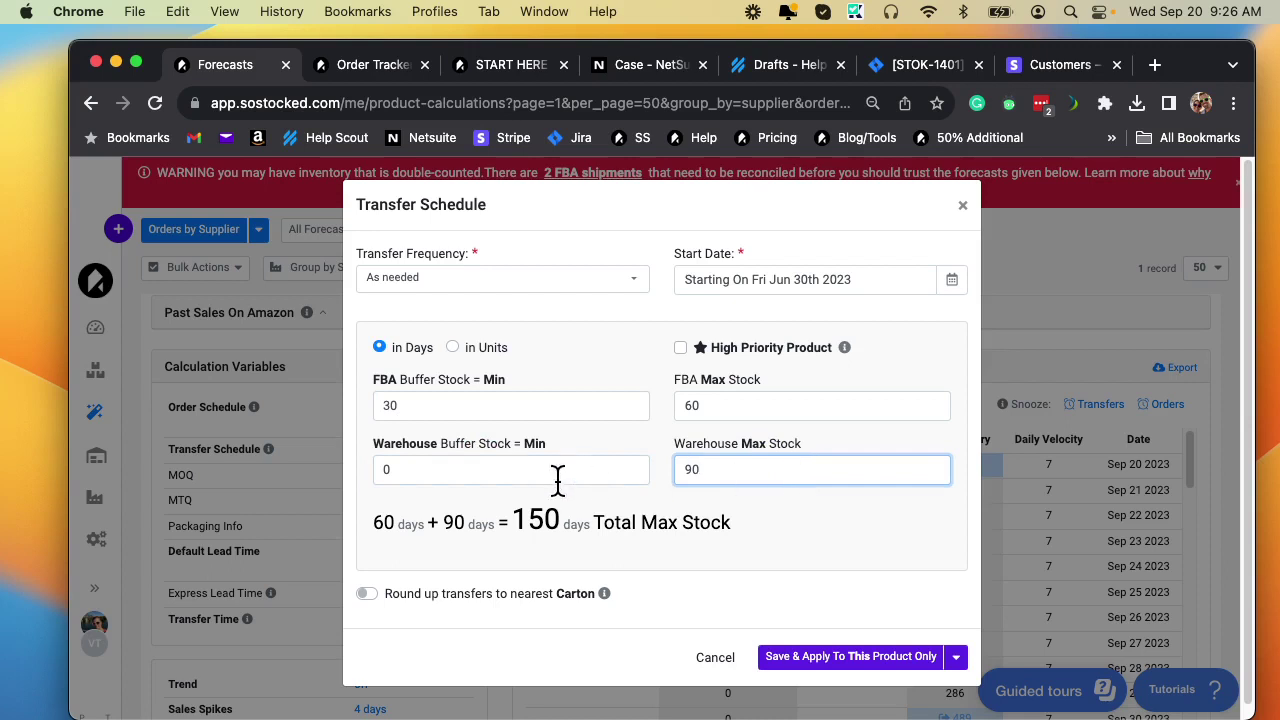
Step: Set the warehouse buffer stock to 30 days and warehouse max stock to 900 days, saving for this product only
{"action": "double_click", "coordinate": [506, 466]}
{"action": "type", "text": "30"}
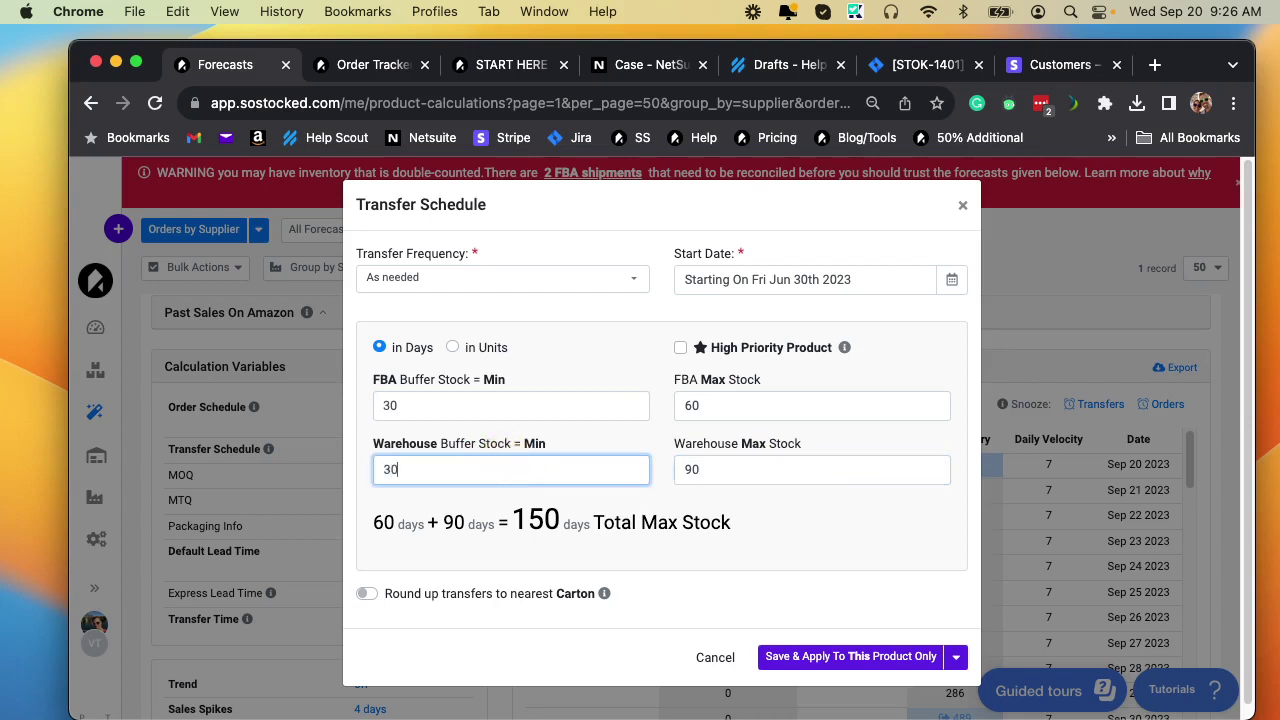
{"action": "left_click", "coordinate": [757, 474]}
{"action": "type", "text": "0"}
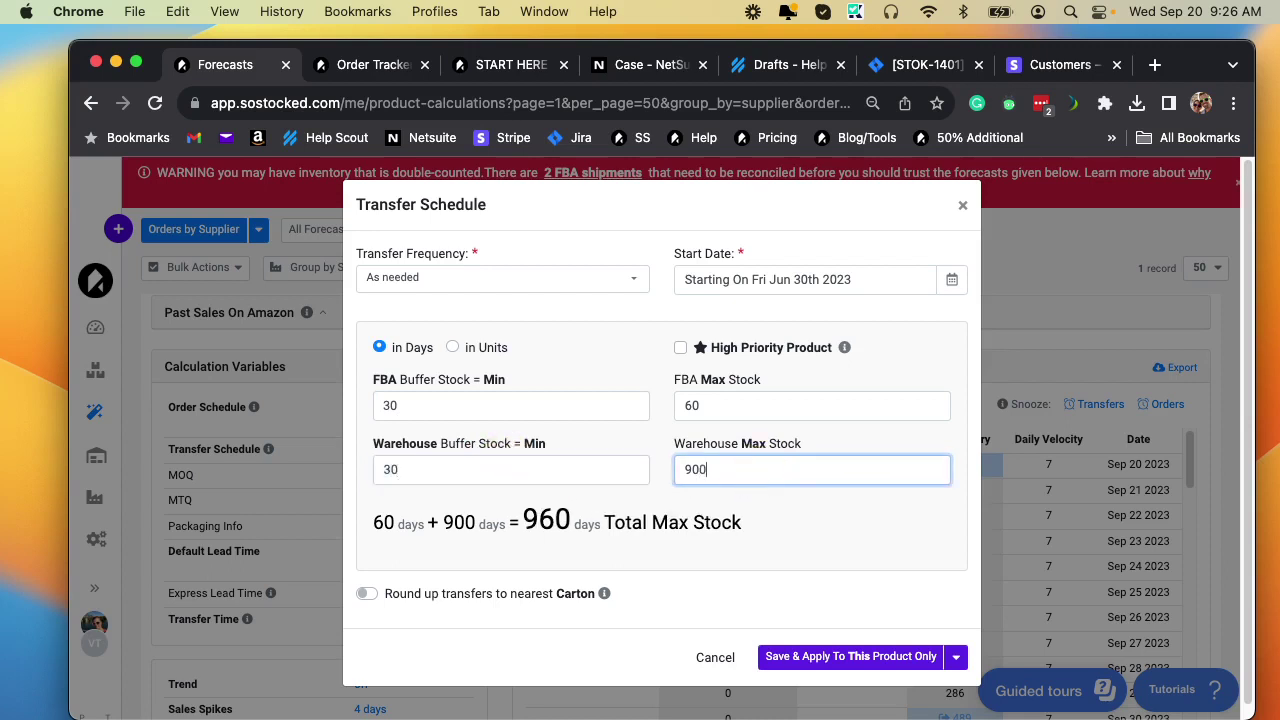
{"action": "left_click", "coordinate": [871, 657]}
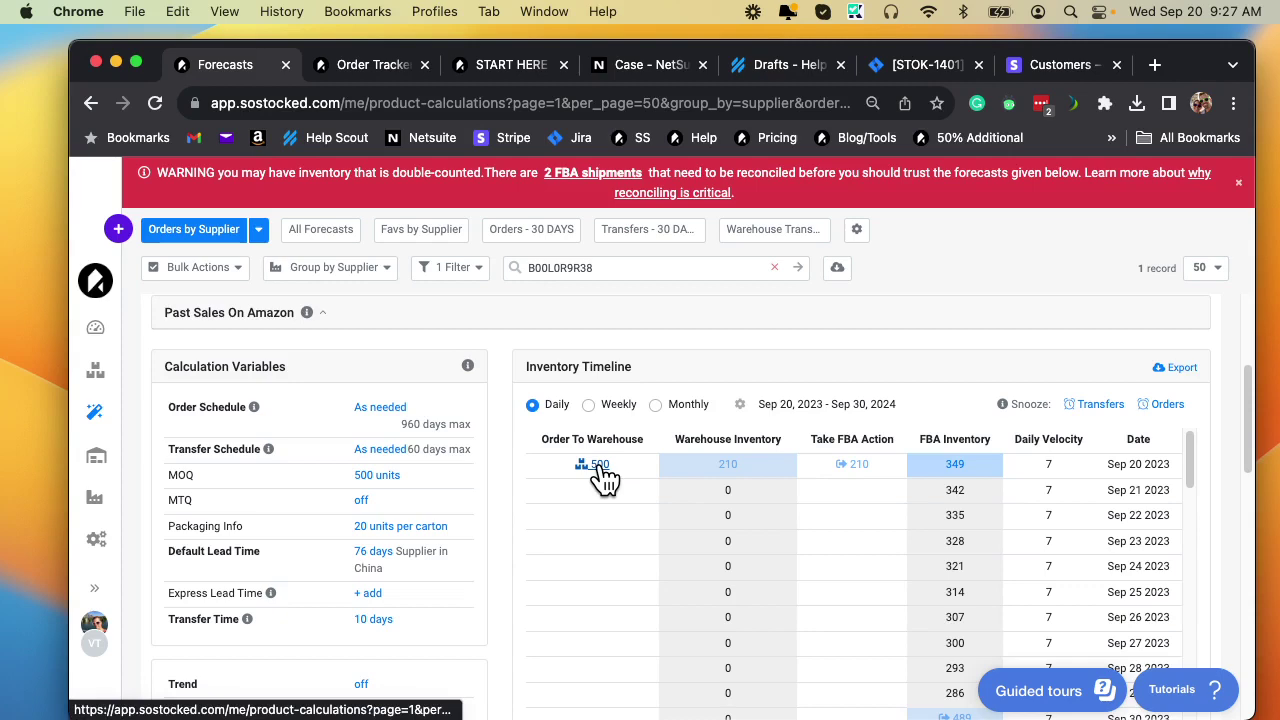
Step: Check the FBA buffer and max stock in the Order Schedule and close it without saving
{"action": "left_click", "coordinate": [396, 410]}
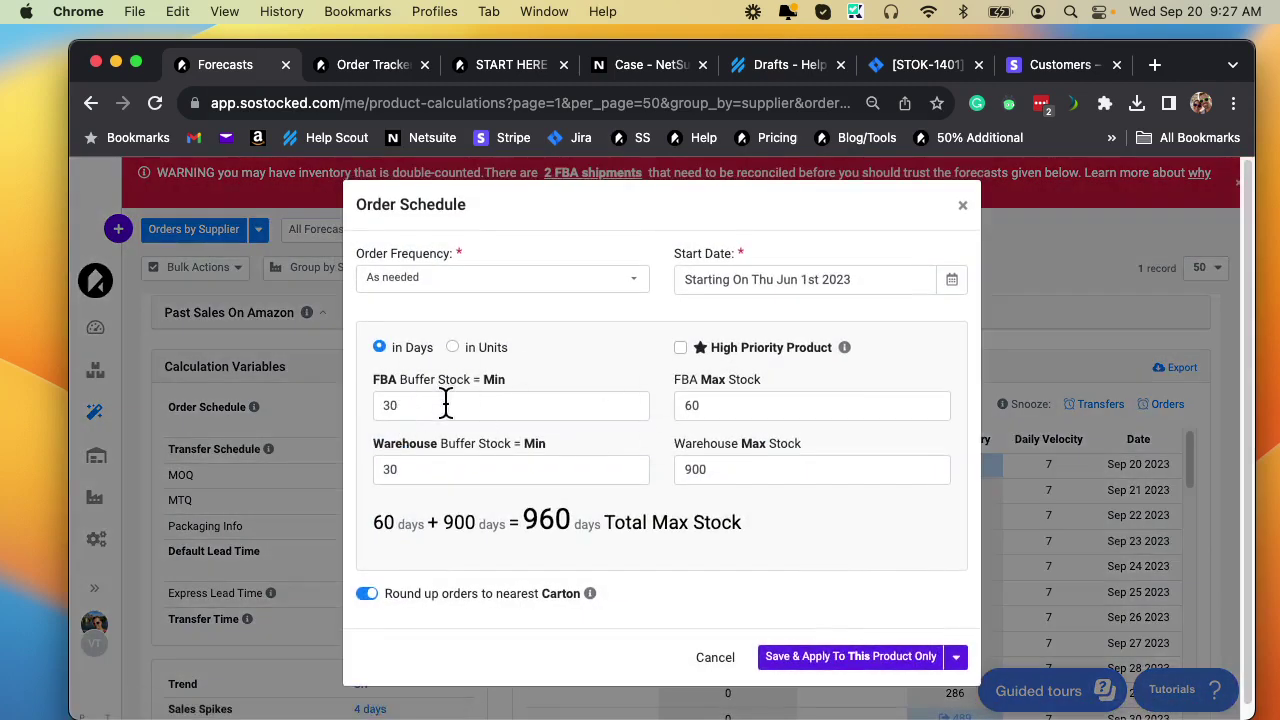
{"action": "left_click", "coordinate": [446, 403]}
{"action": "left_click", "coordinate": [714, 405]}
{"action": "left_click", "coordinate": [964, 205]}
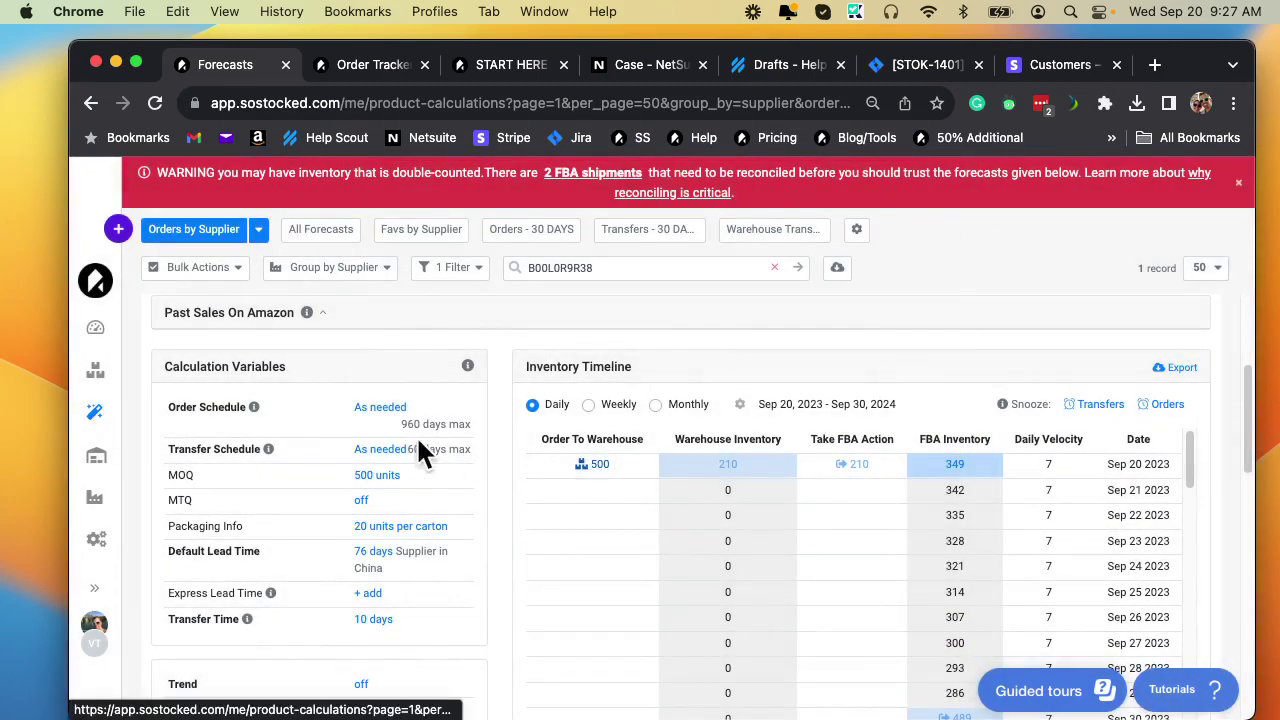
Step: Compare the Nov 30 2023 warehouse arrival and Dec 5 FBA arrival in the Inventory Timeline with the default lead time stages
{"action": "scroll", "coordinate": [405, 460], "scroll_direction": "down", "scroll_amount": 4}
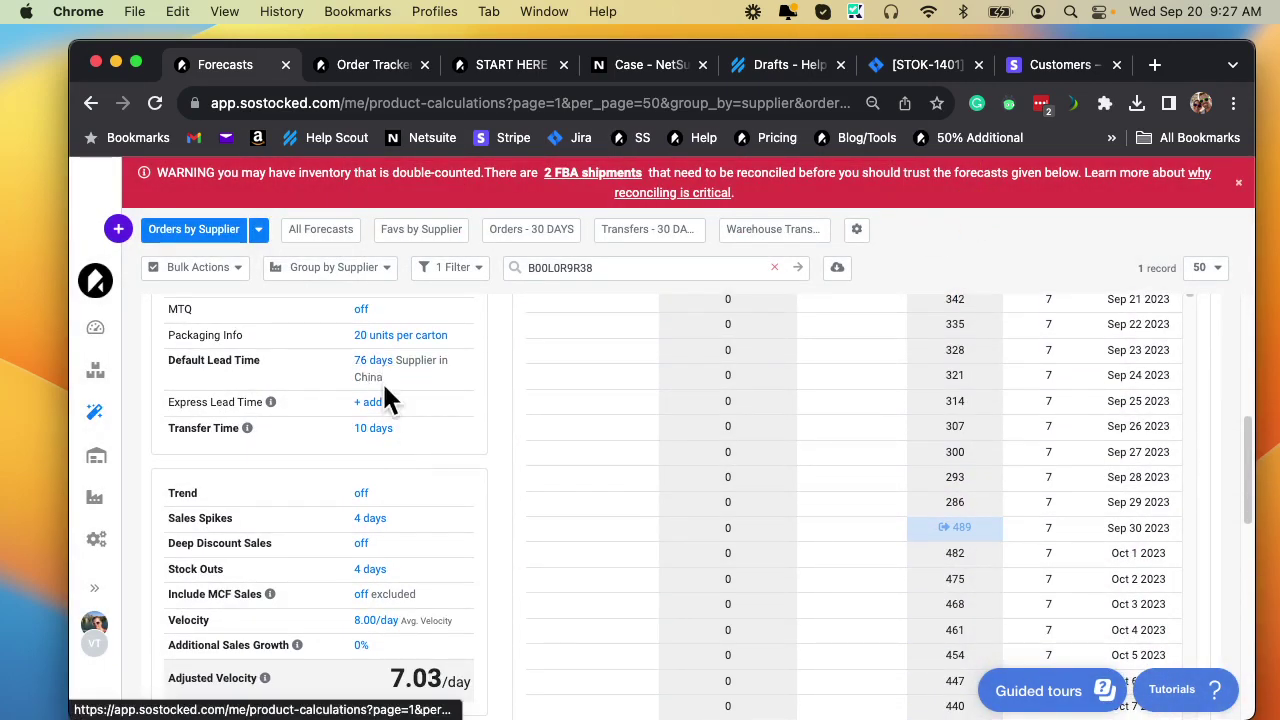
{"action": "scroll", "coordinate": [690, 489], "scroll_direction": "down", "scroll_amount": 6}
{"action": "scroll", "coordinate": [703, 490], "scroll_direction": "down", "scroll_amount": 9}
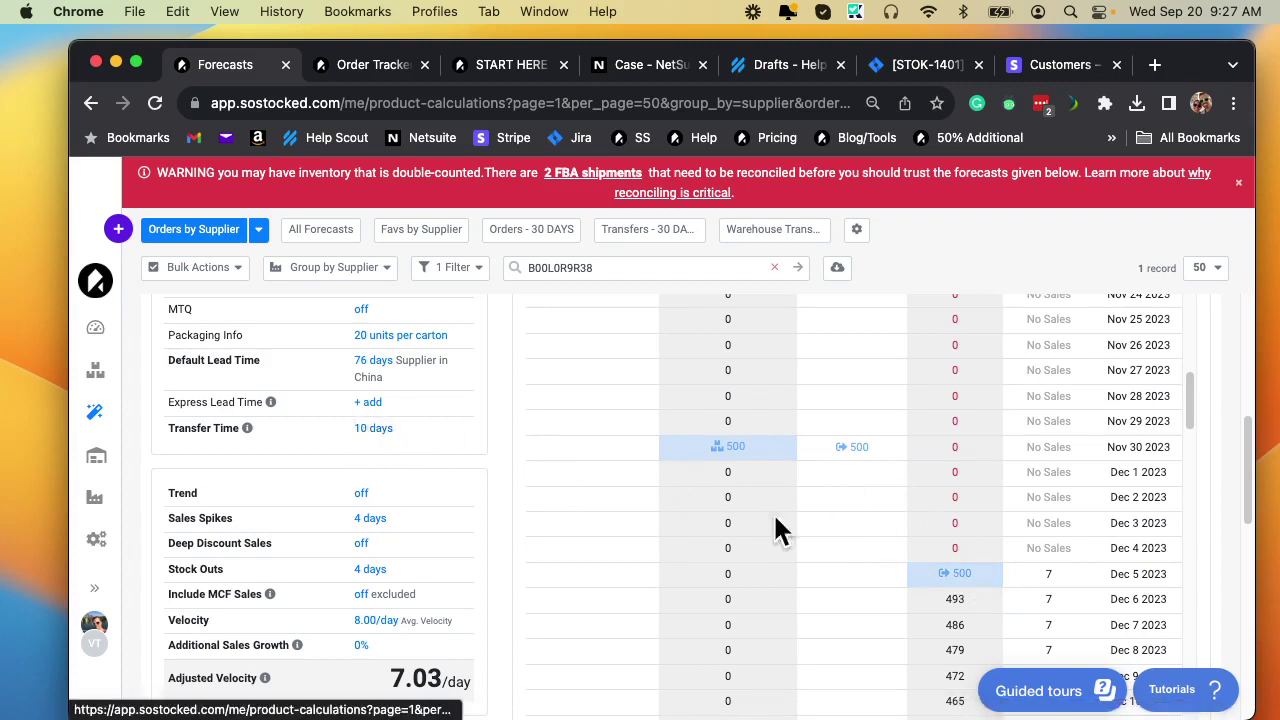
{"action": "left_click", "coordinate": [380, 364]}
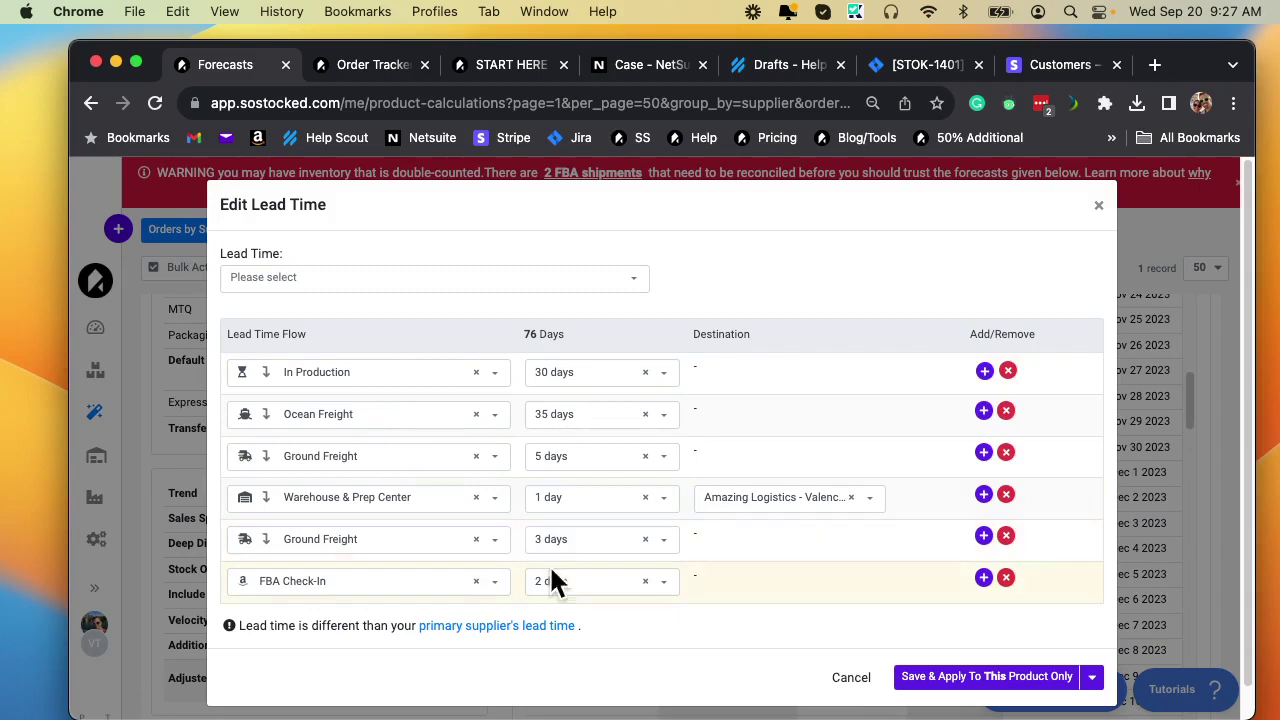
{"action": "left_click", "coordinate": [1099, 205]}
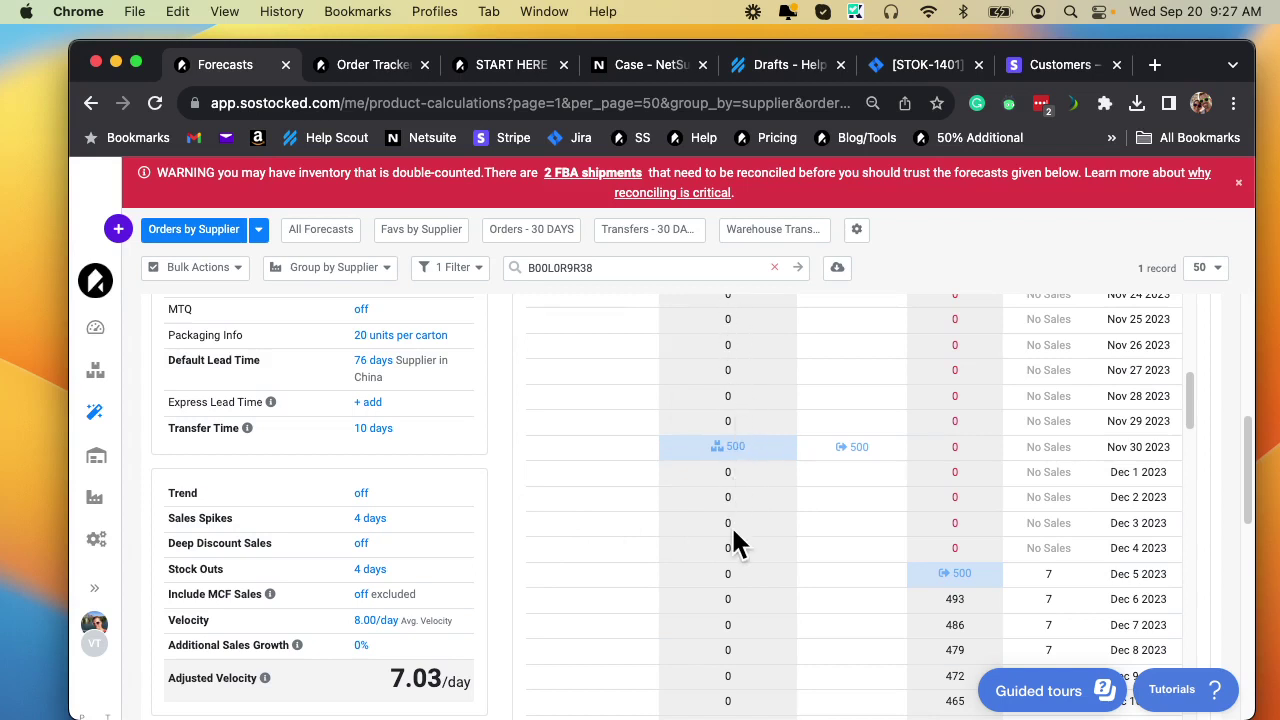
Step: Examine warehouse orders and FBA transfers in the Inventory Timeline from December 2023 past Mar 21 2024, and return to its start
{"action": "scroll", "coordinate": [735, 530], "scroll_direction": "down", "scroll_amount": 10}
{"action": "scroll", "coordinate": [740, 545], "scroll_direction": "down", "scroll_amount": 4}
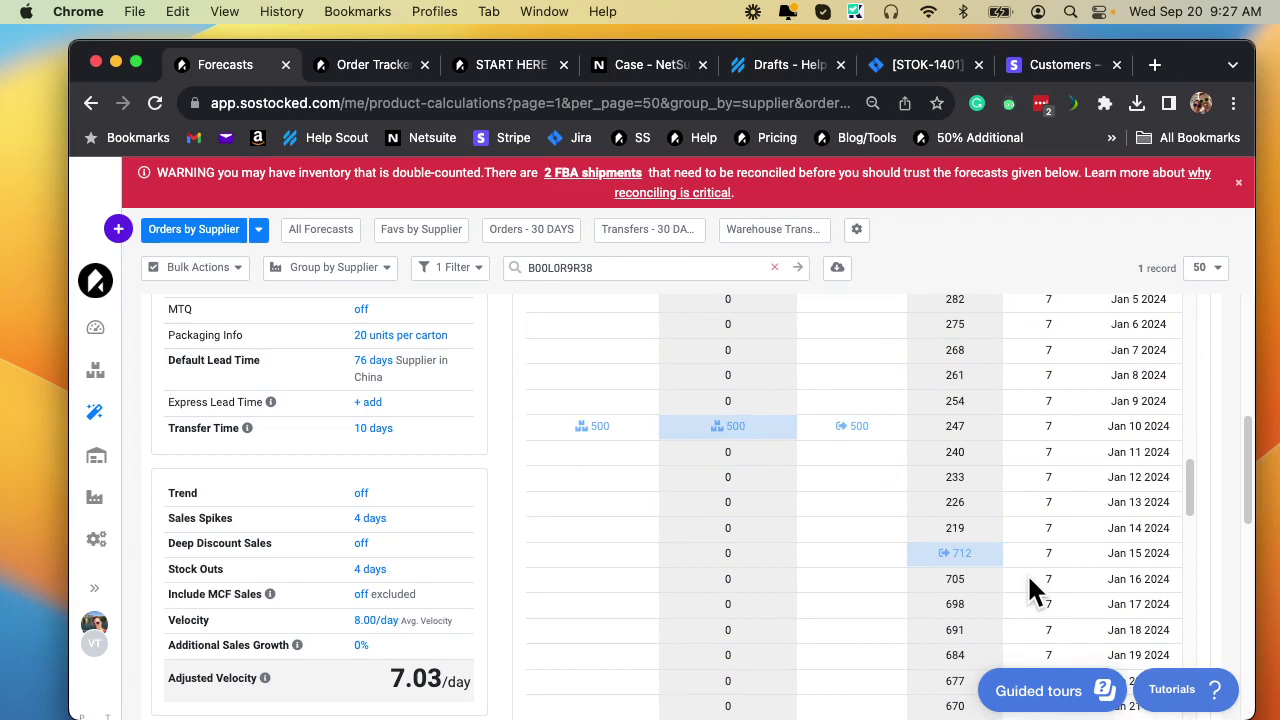
{"action": "scroll", "coordinate": [781, 568], "scroll_direction": "down", "scroll_amount": 10}
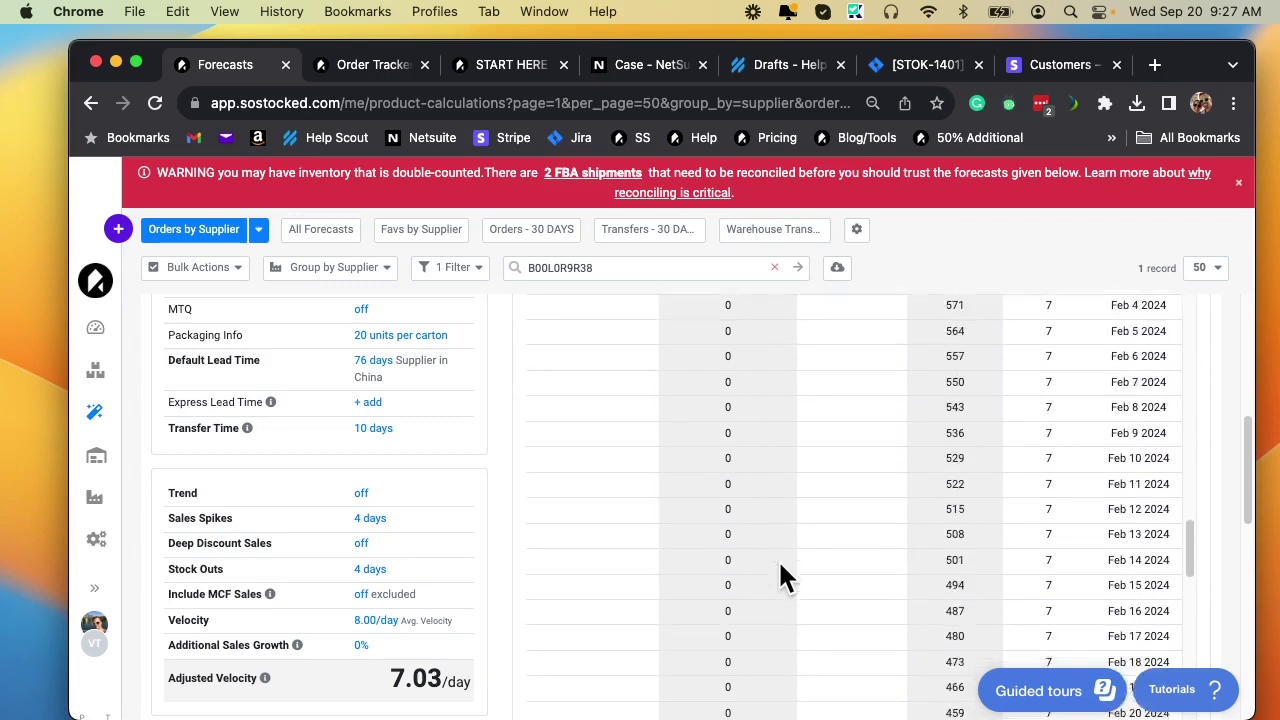
{"action": "scroll", "coordinate": [781, 566], "scroll_direction": "down", "scroll_amount": 13}
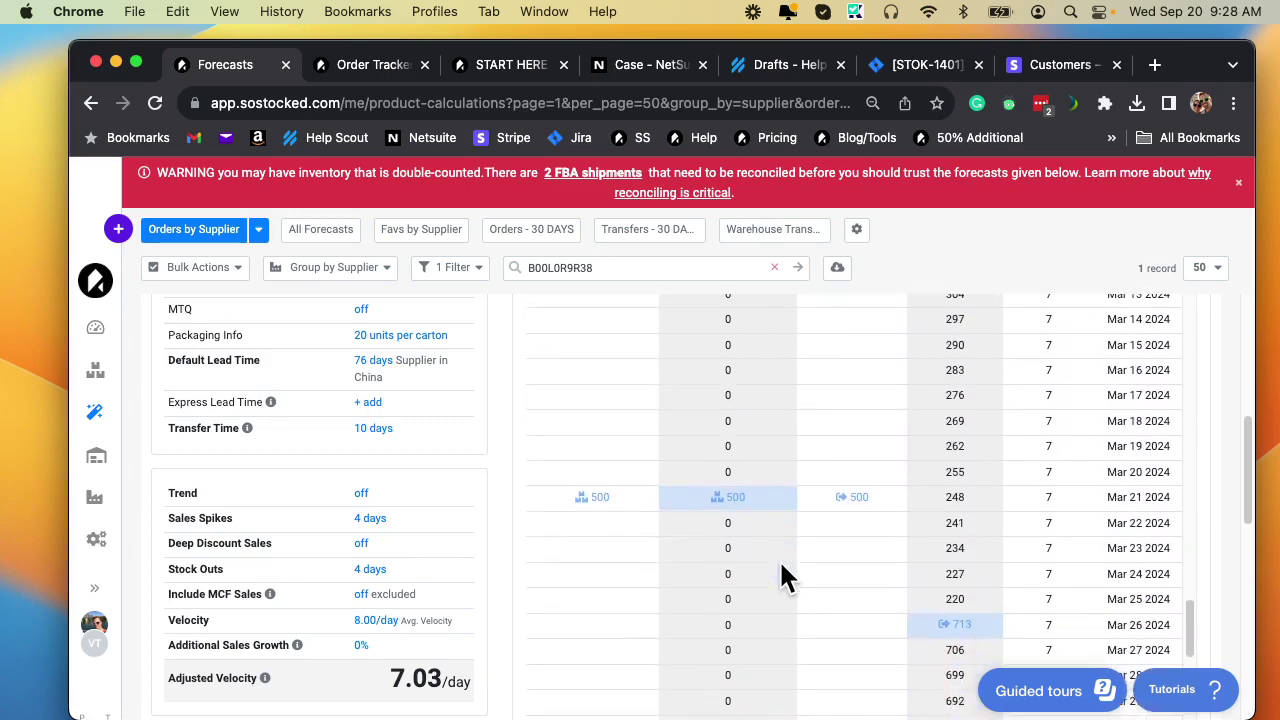
{"action": "scroll", "coordinate": [781, 566], "scroll_direction": "down", "scroll_amount": 10}
{"action": "scroll", "coordinate": [781, 570], "scroll_direction": "up", "scroll_amount": 11}
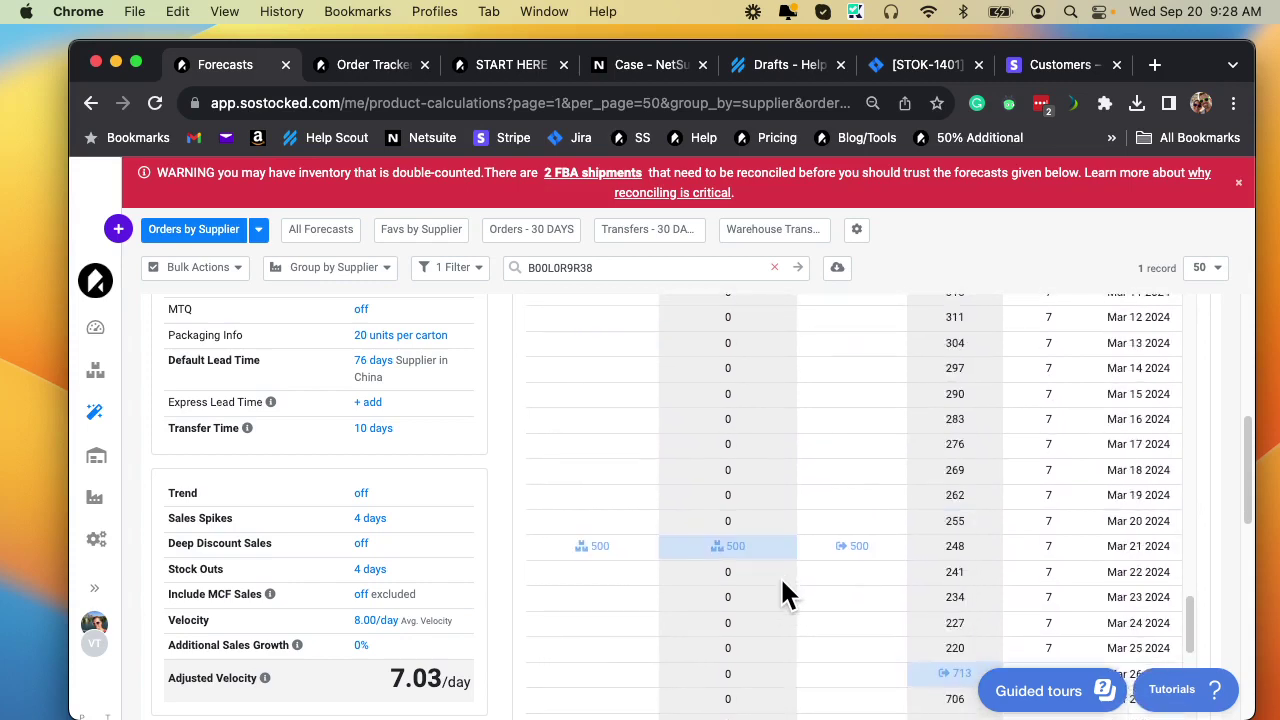
{"action": "scroll", "coordinate": [781, 588], "scroll_direction": "up", "scroll_amount": 20}
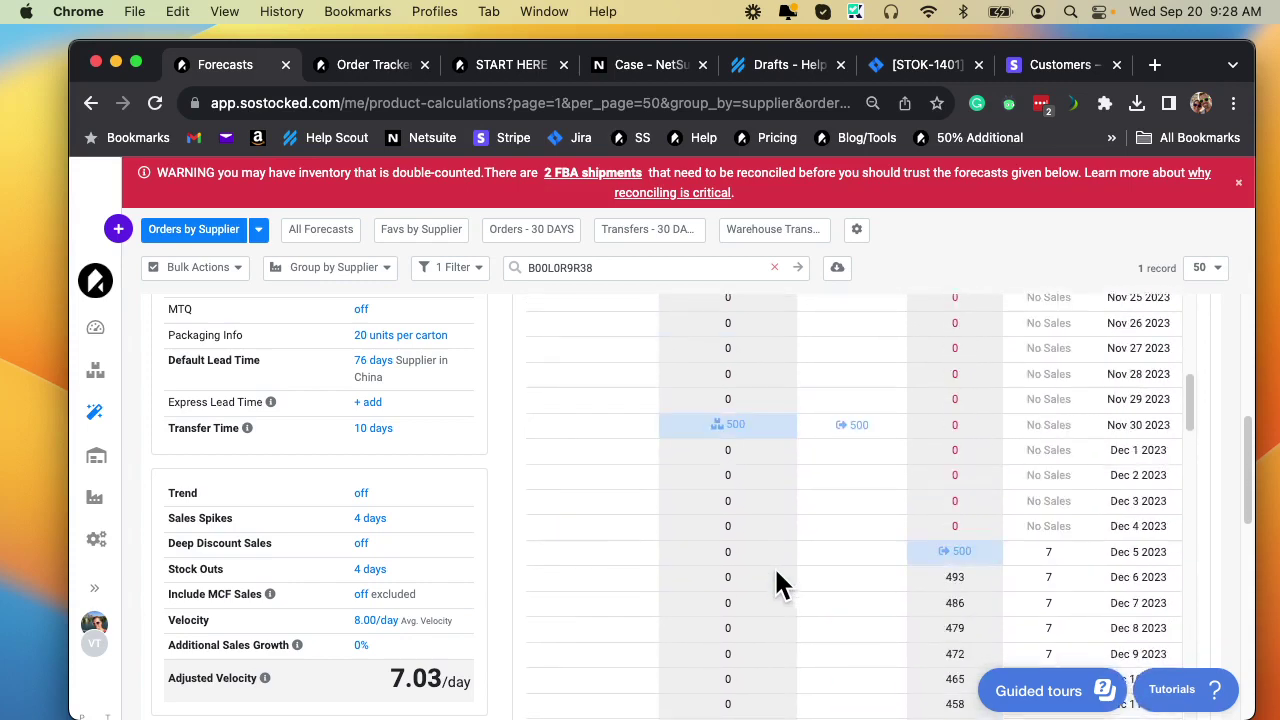
{"action": "scroll", "coordinate": [770, 578], "scroll_direction": "up", "scroll_amount": 20}
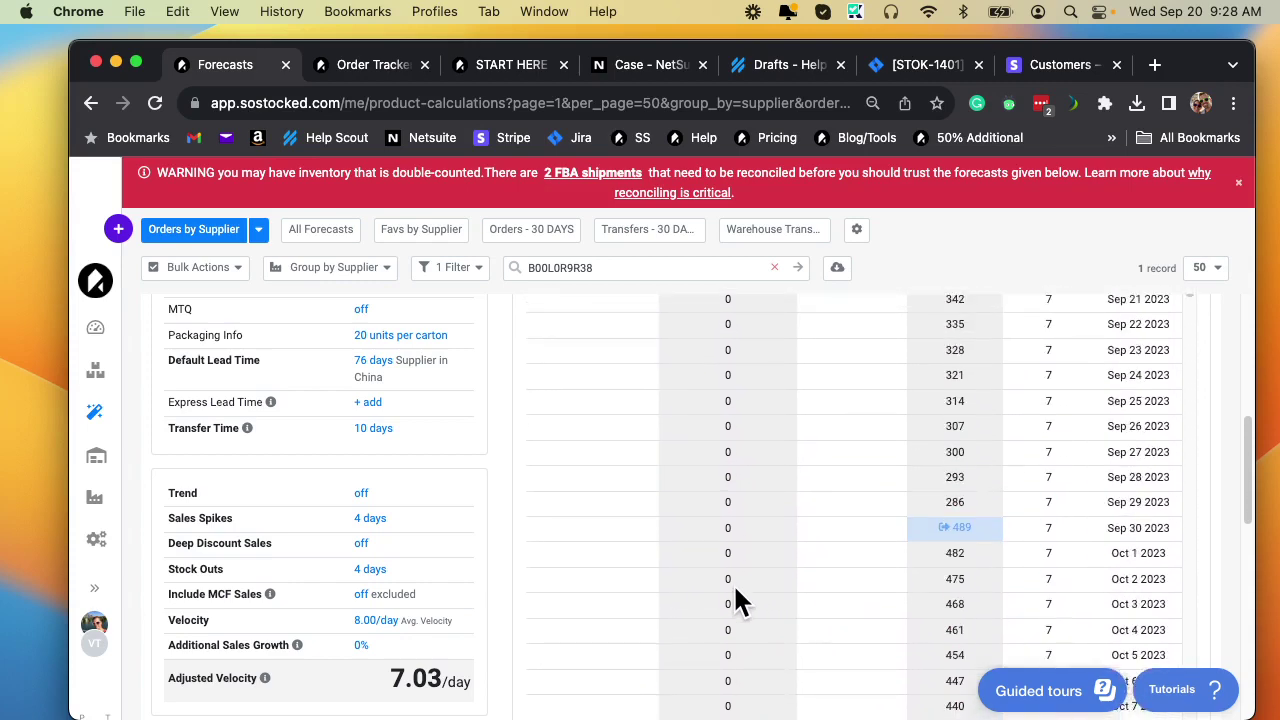
{"action": "scroll", "coordinate": [738, 598], "scroll_direction": "up", "scroll_amount": 10}
{"action": "scroll", "coordinate": [443, 523], "scroll_direction": "down", "scroll_amount": 5}
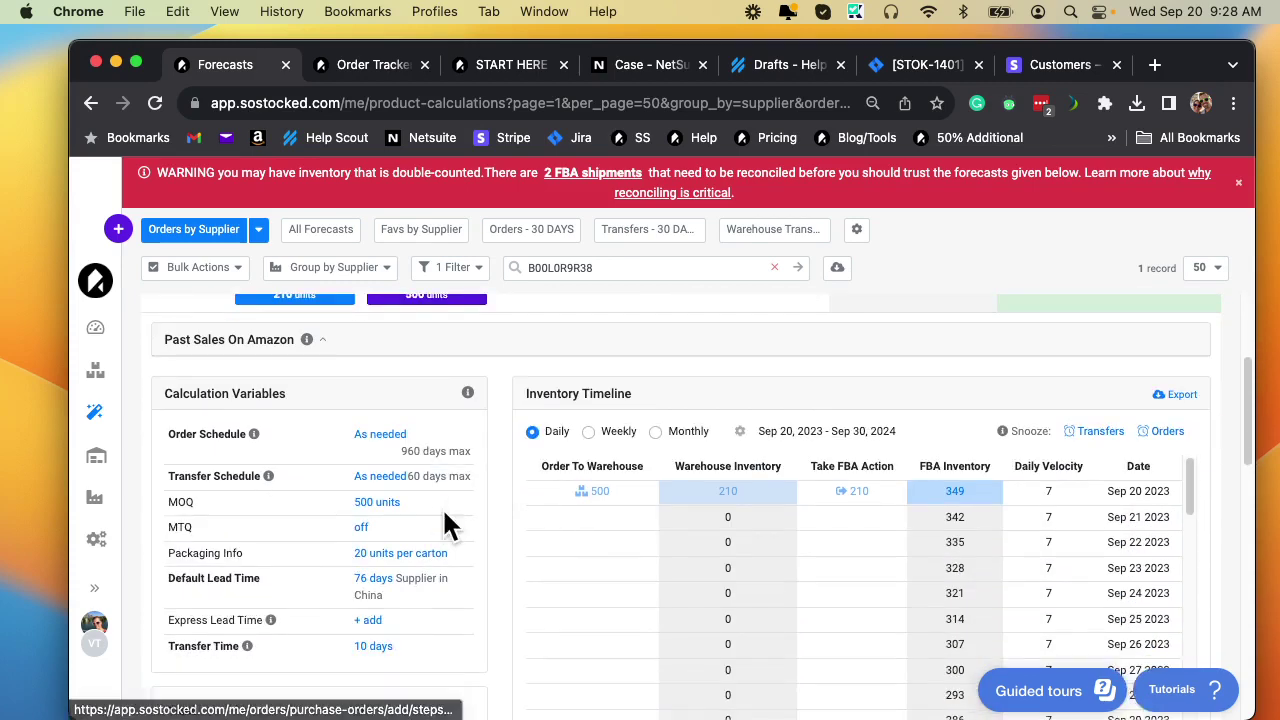